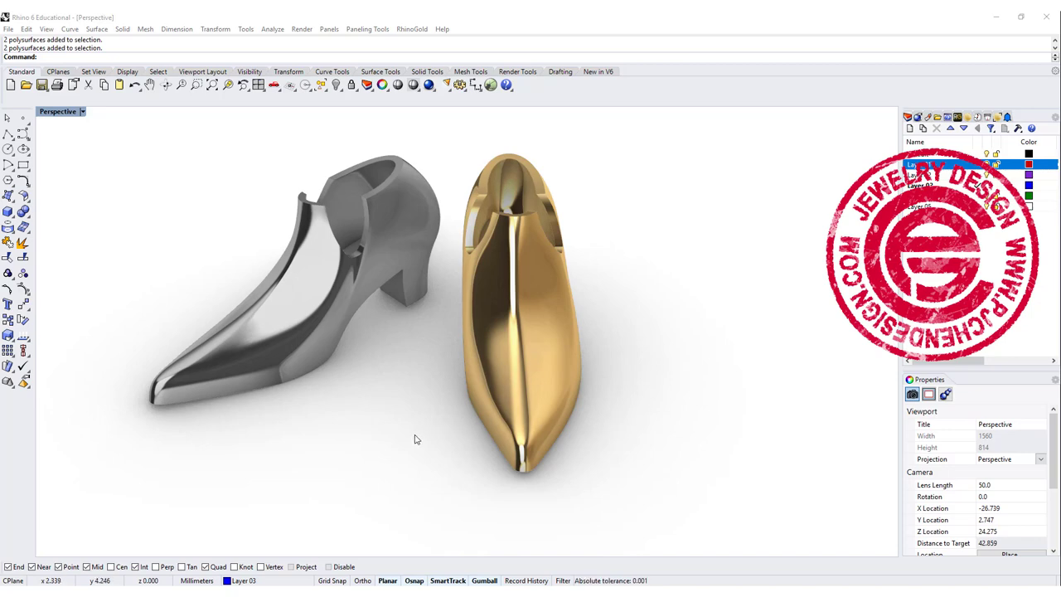
mouse_move(405, 439)
right_down()
mouse_move(507, 407)
mouse_move(572, 402)
mouse_move(486, 384)
mouse_move(516, 391)
mouse_move(339, 423)
mouse_move(400, 439)
mouse_move(413, 423)
mouse_move(407, 436)
right_up()
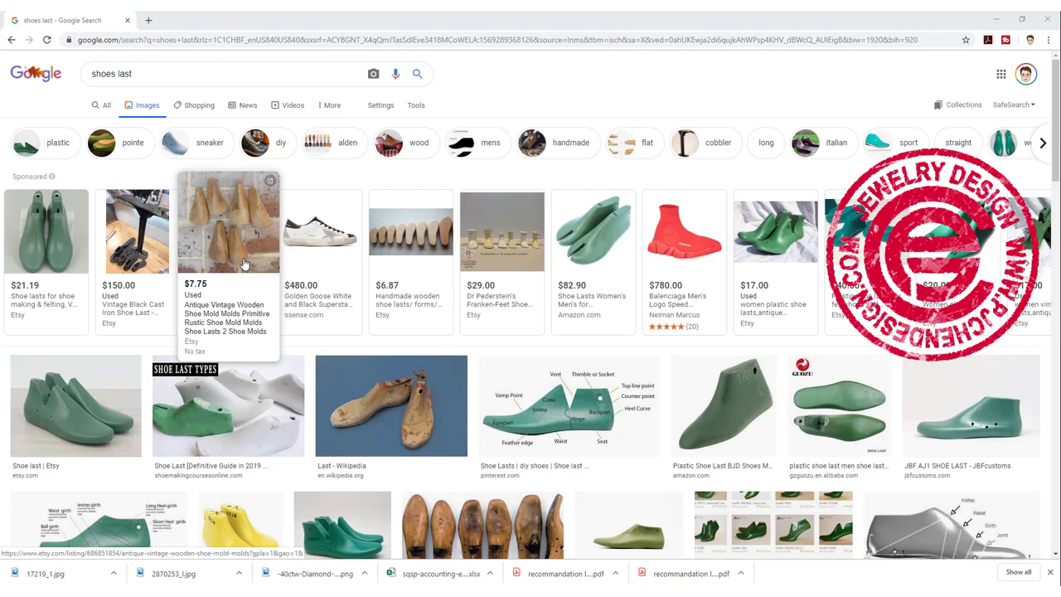
Browse the Google Images results for "shoes last" in the browser for shoe last references
scroll(244, 264, down, 4)
scroll(245, 263, up, 4)
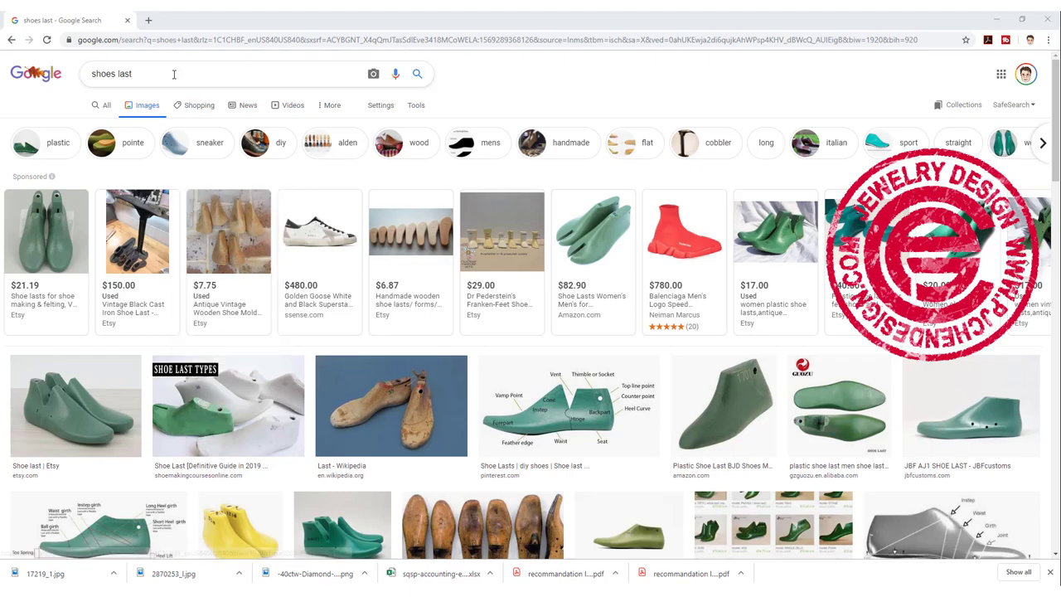
scroll(391, 326, down, 1)
scroll(390, 326, down, 10)
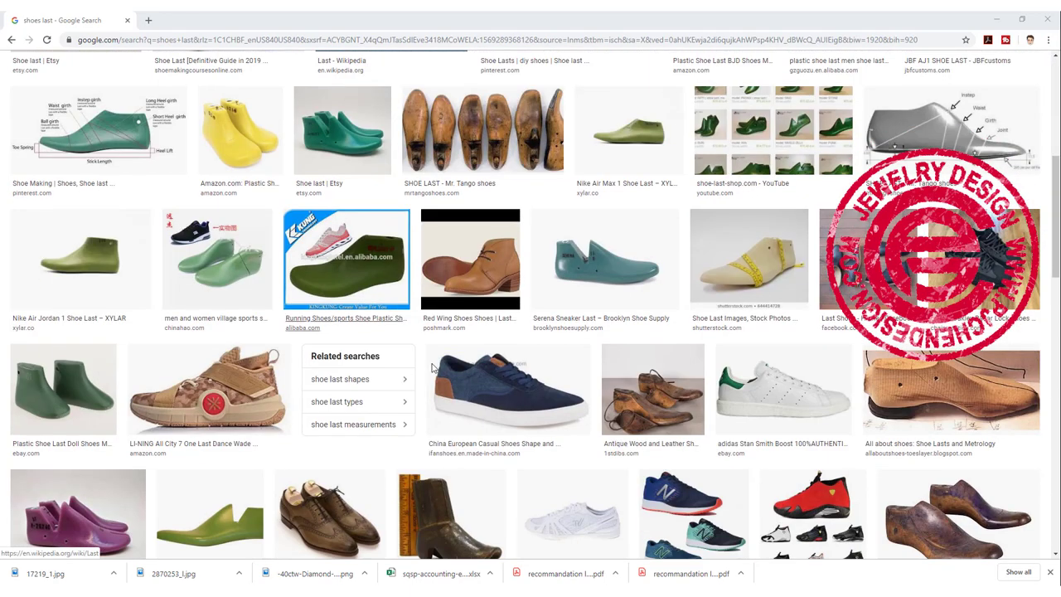
scroll(193, 345, down, 4)
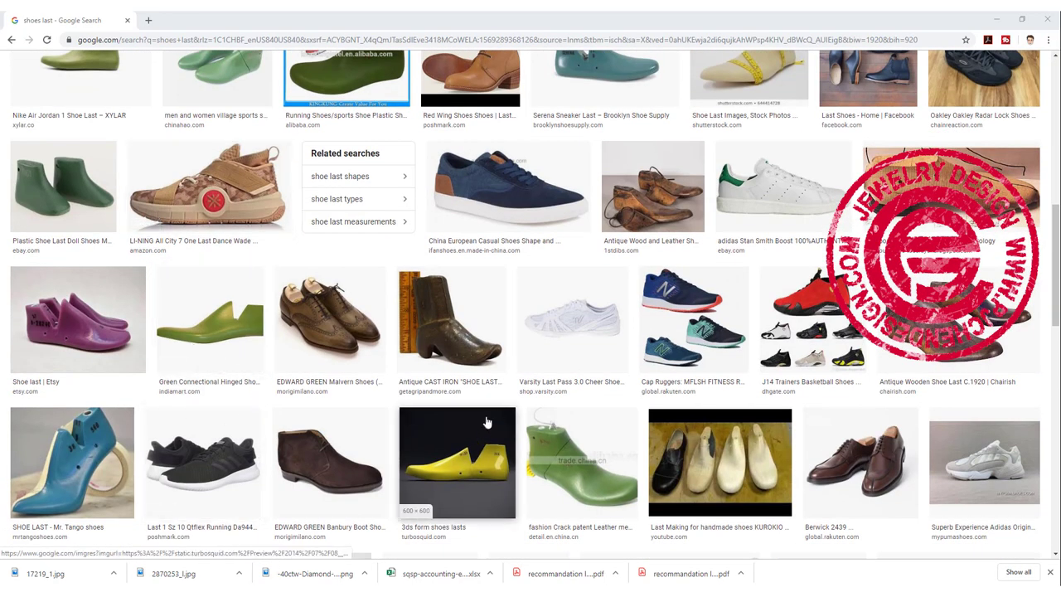
scroll(783, 404, down, 8)
scroll(783, 404, up, 15)
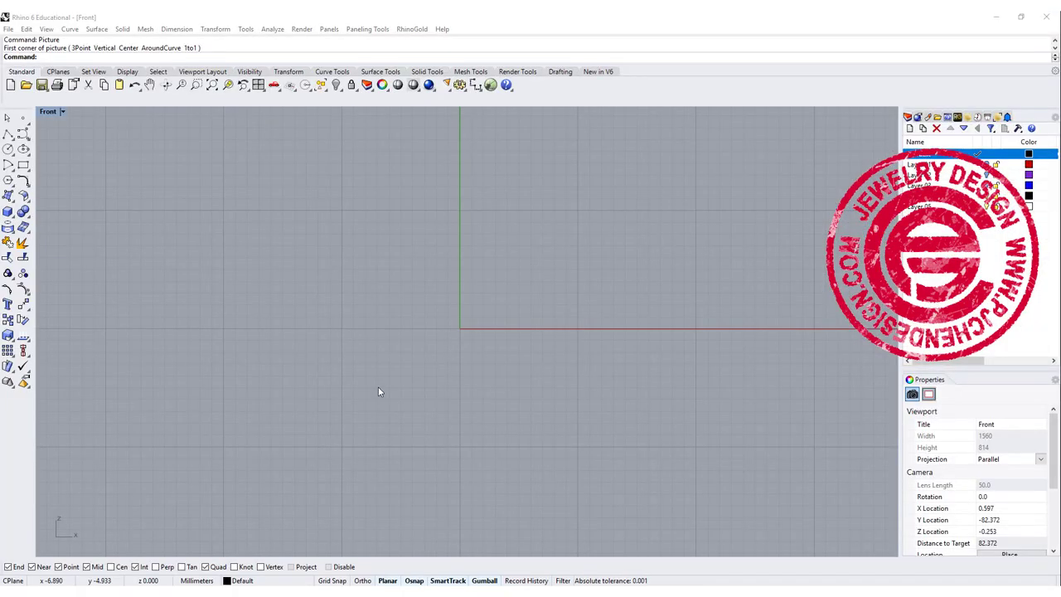
Insert the shoe last diagram 542449e12290fdbe10ca8bac1c76943e as a picture in the Front viewport, spanning the area around the origin
right_click(368, 388)
click(563, 241)
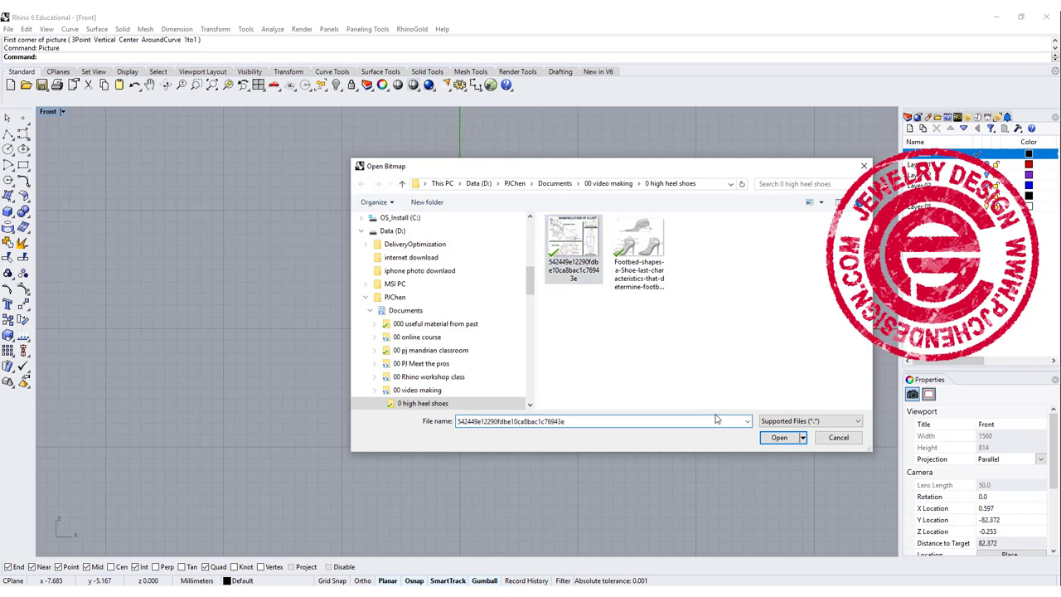
click(771, 438)
click(272, 410)
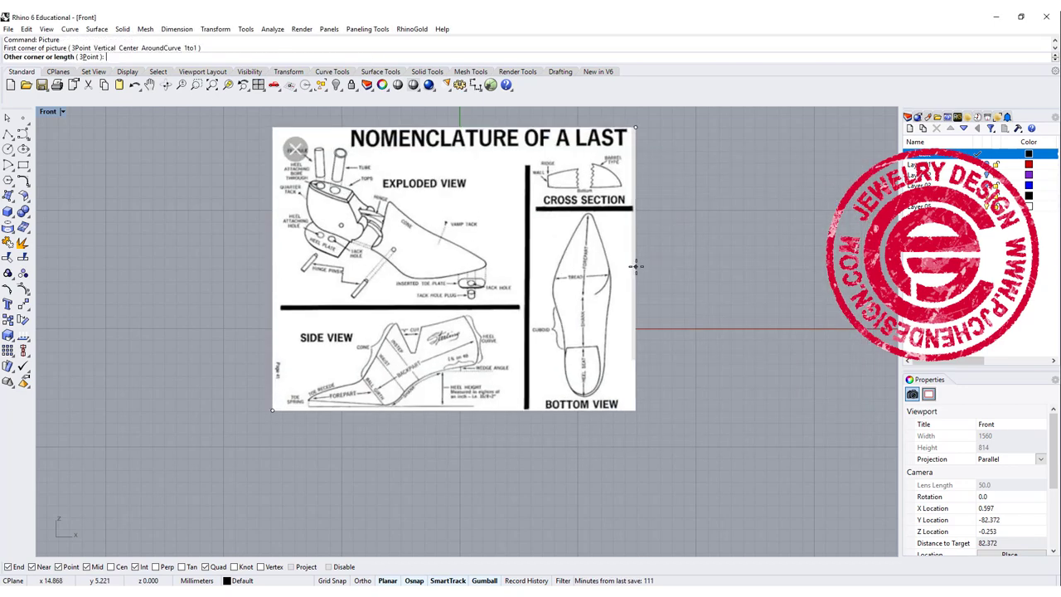
click(740, 218)
Change the colour of Layer 04 from the layer list to Red for tracing over the diagram
scroll(550, 343, up, 8)
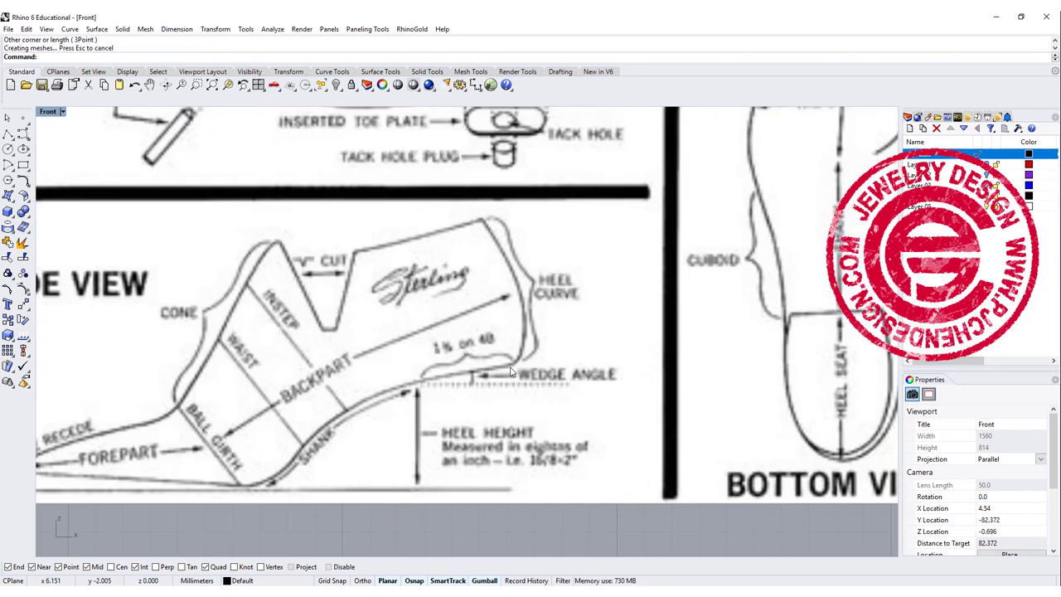
scroll(539, 340, down, 2)
right_drag(528, 328, 565, 296)
scroll(565, 296, up, 3)
scroll(547, 274, down, 3)
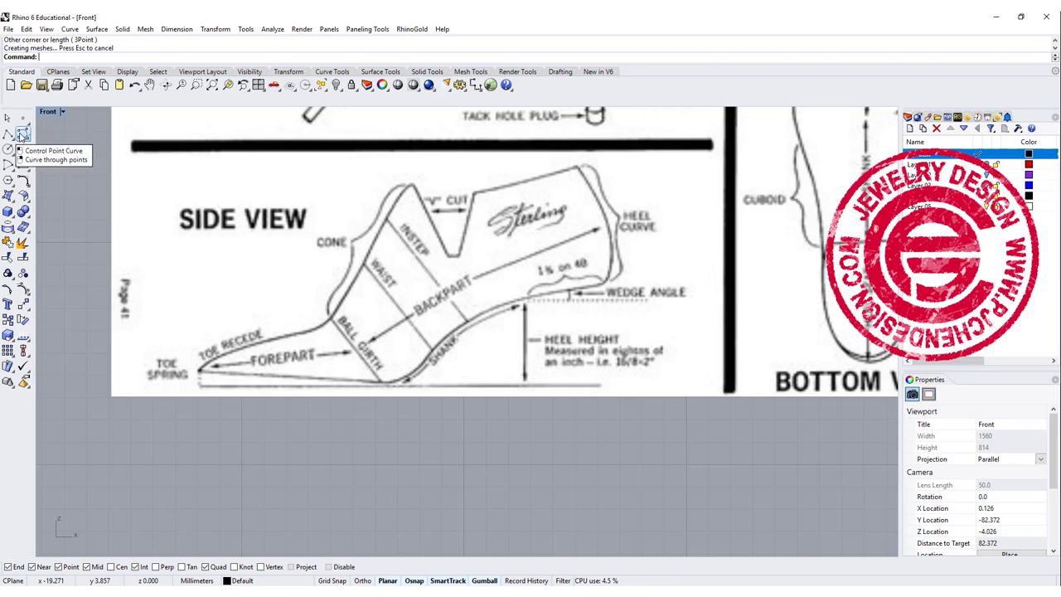
click(23, 134)
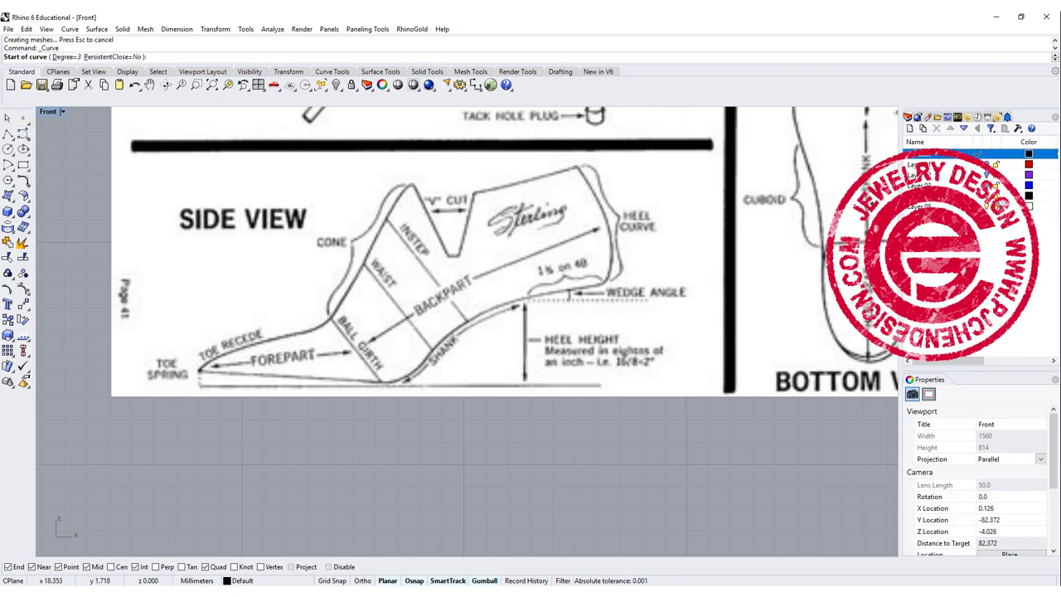
click(1029, 197)
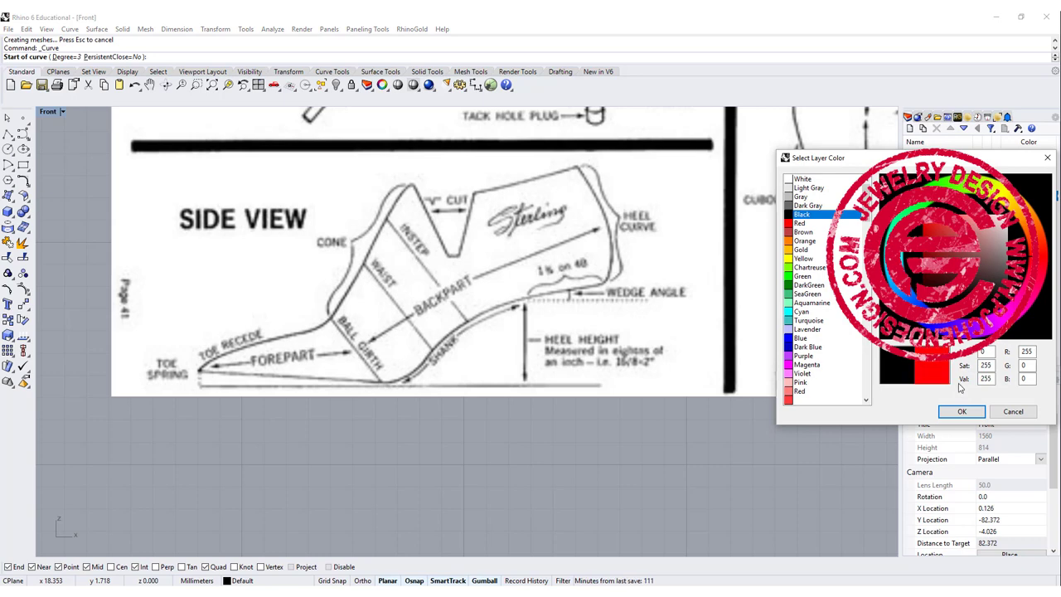
click(947, 411)
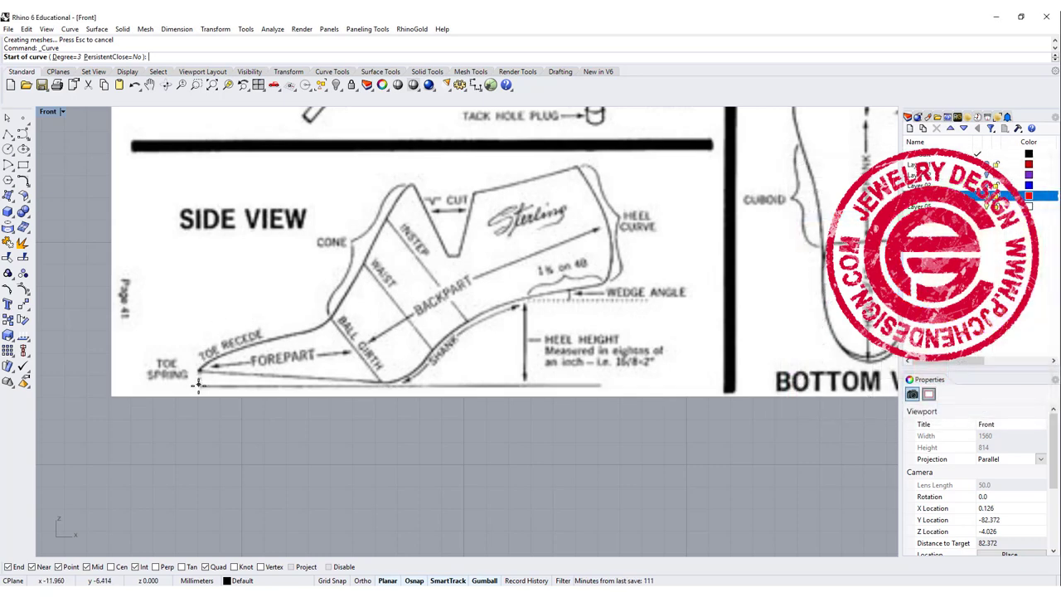
Trace the upper profile of the side view on Layer 04 with a degree 3 control point curve from toe tip to above the cone
scroll(198, 384, up, 3)
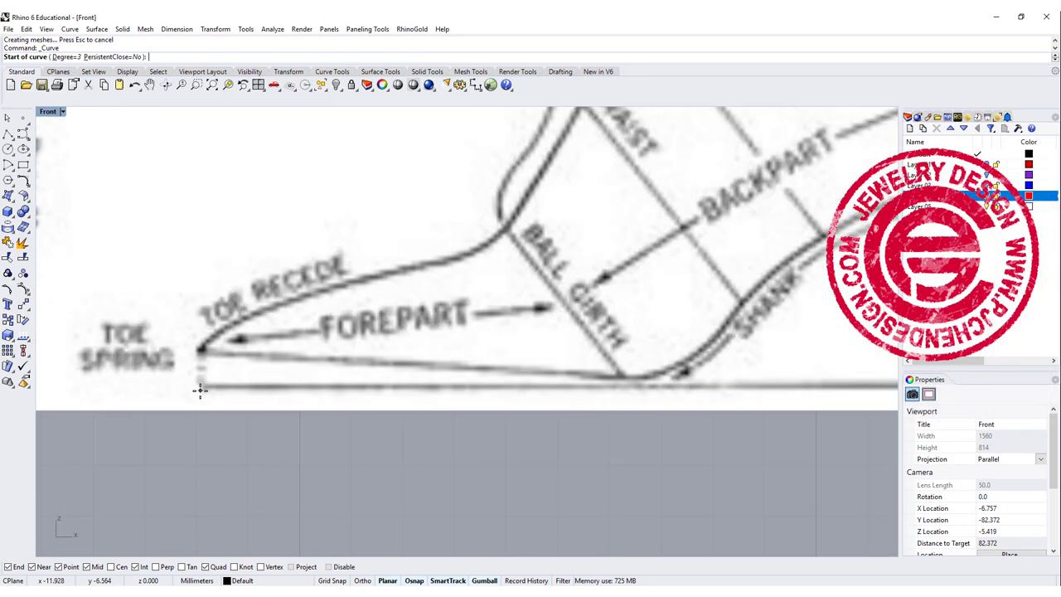
click(186, 388)
click(188, 345)
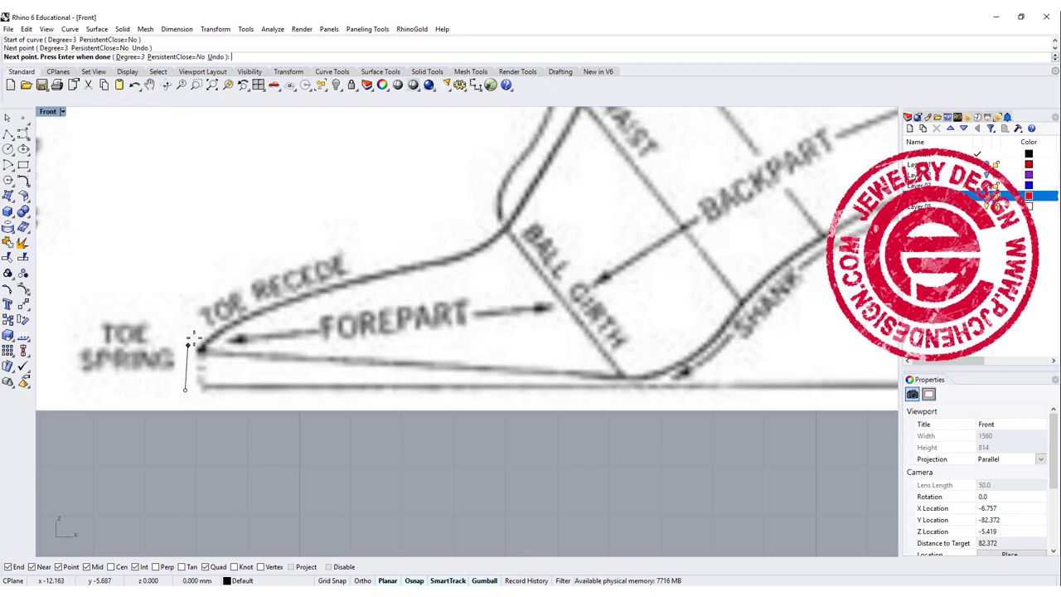
click(216, 327)
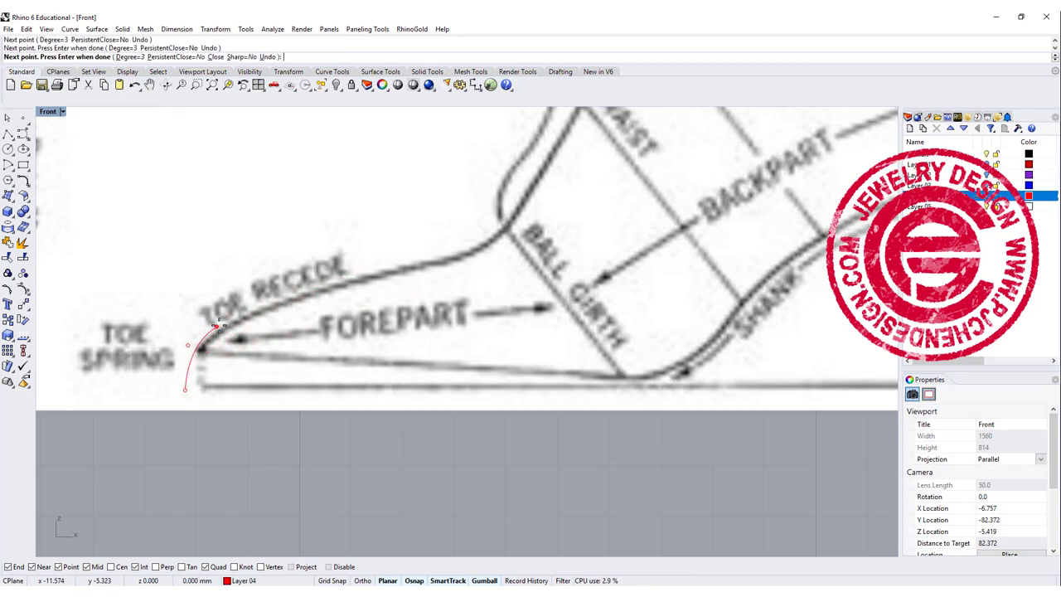
click(320, 292)
click(413, 267)
right_drag(524, 197, 439, 347)
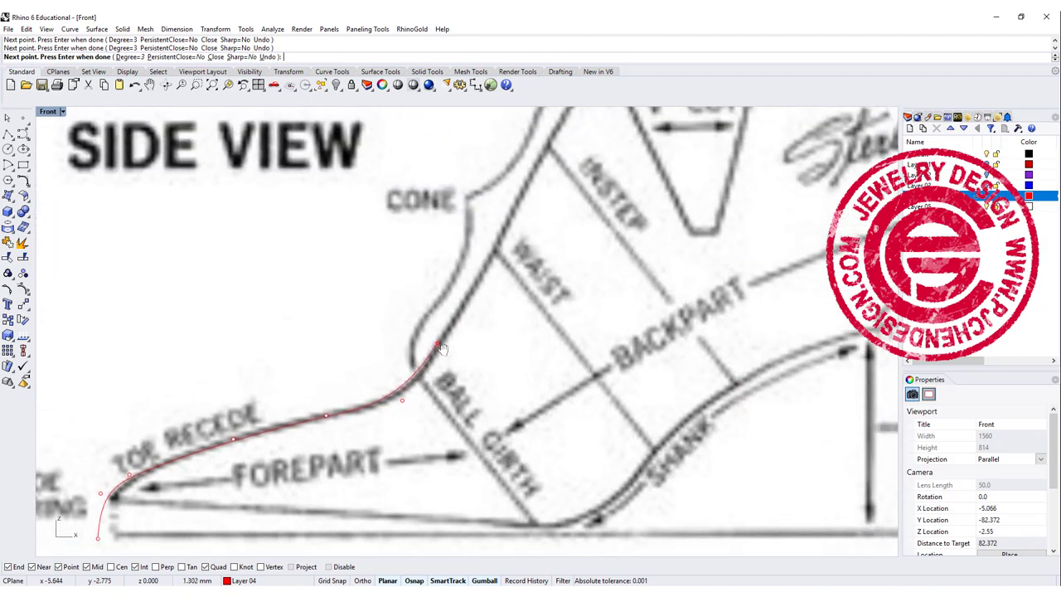
click(456, 326)
right_drag(516, 223, 459, 336)
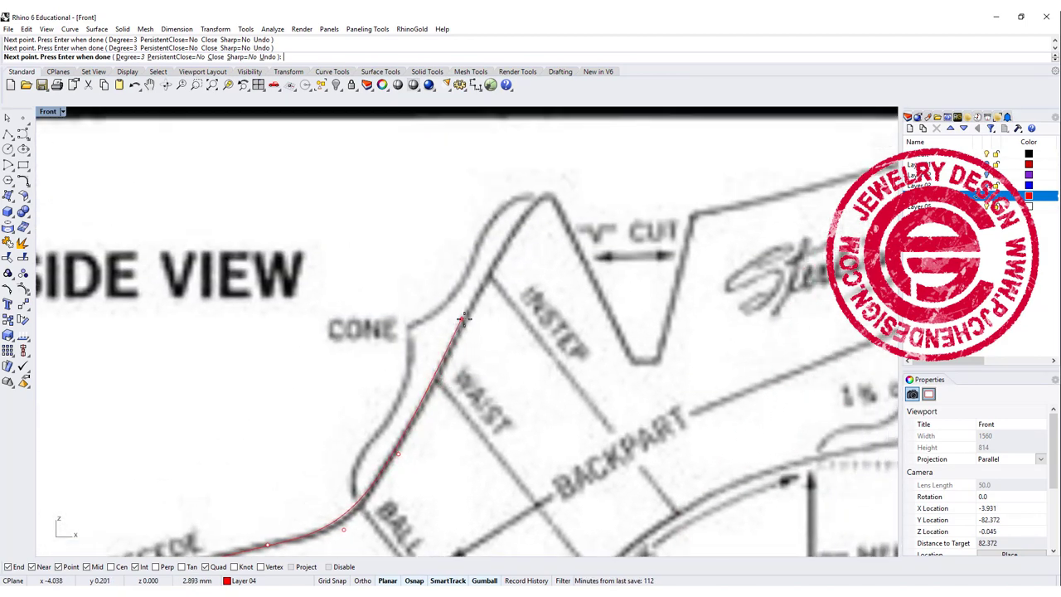
click(466, 318)
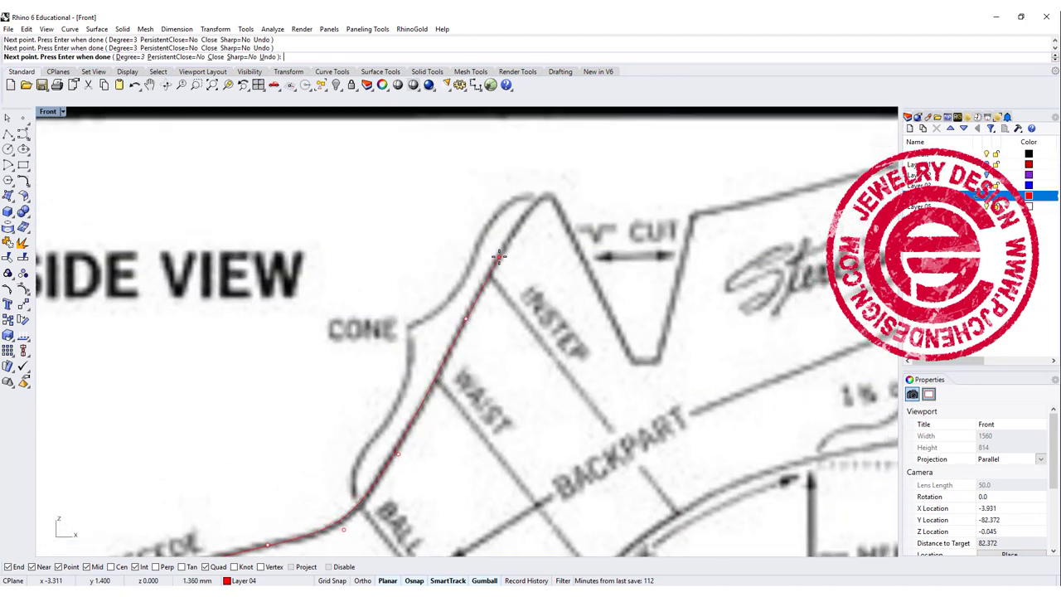
click(533, 160)
right_click(555, 188)
Trace the heel curve of the side view with a control point curve, extending slightly past both of its ends
scroll(557, 196, down, 6)
right_drag(710, 207, 606, 227)
scroll(633, 223, up, 4)
key(Return)
click(648, 168)
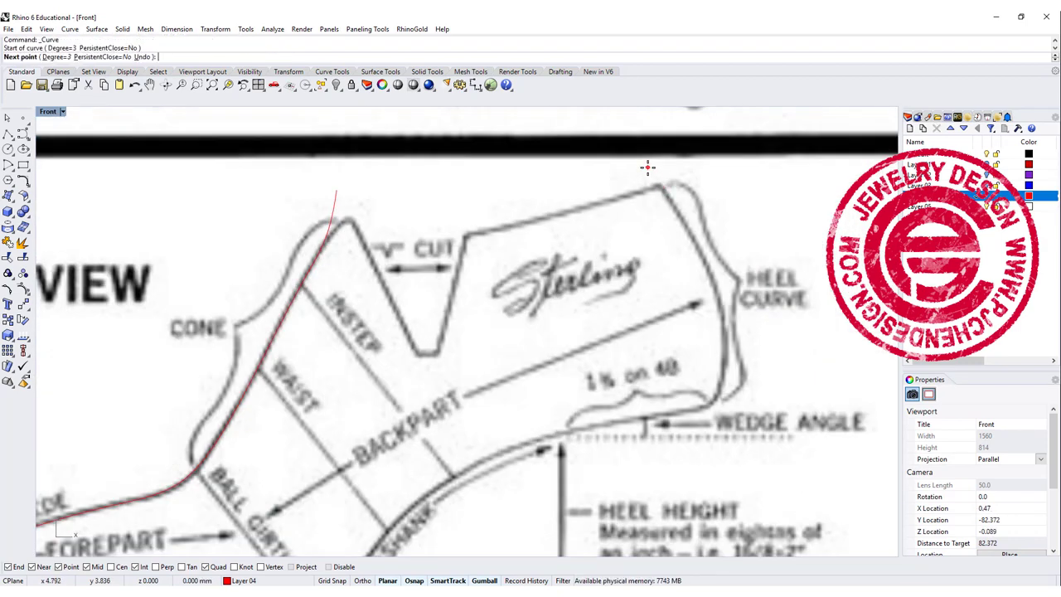
click(673, 202)
click(705, 256)
click(722, 302)
click(727, 358)
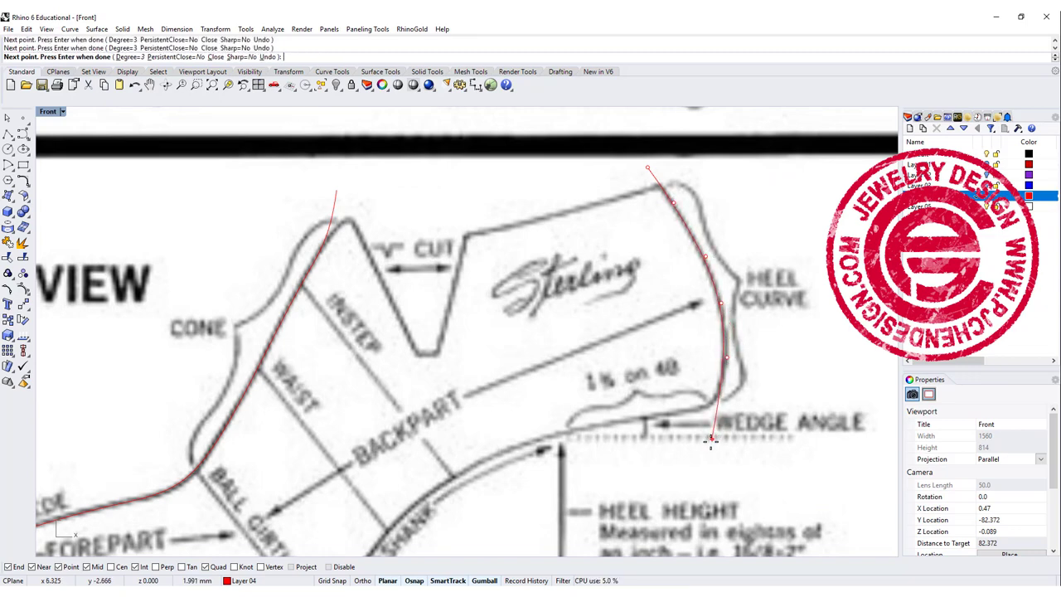
click(691, 448)
key(Return)
Trace the sole of the side view with a control point curve, following the ground line from the toe, the shank and the wedge angle past the heel
scroll(691, 448, down, 3)
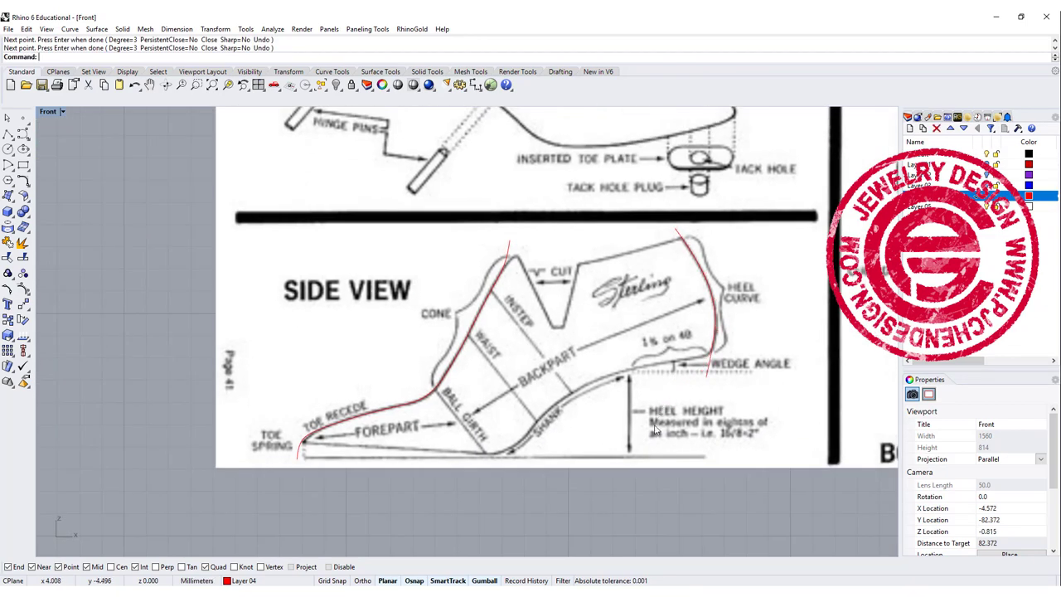
scroll(562, 352, up, 5)
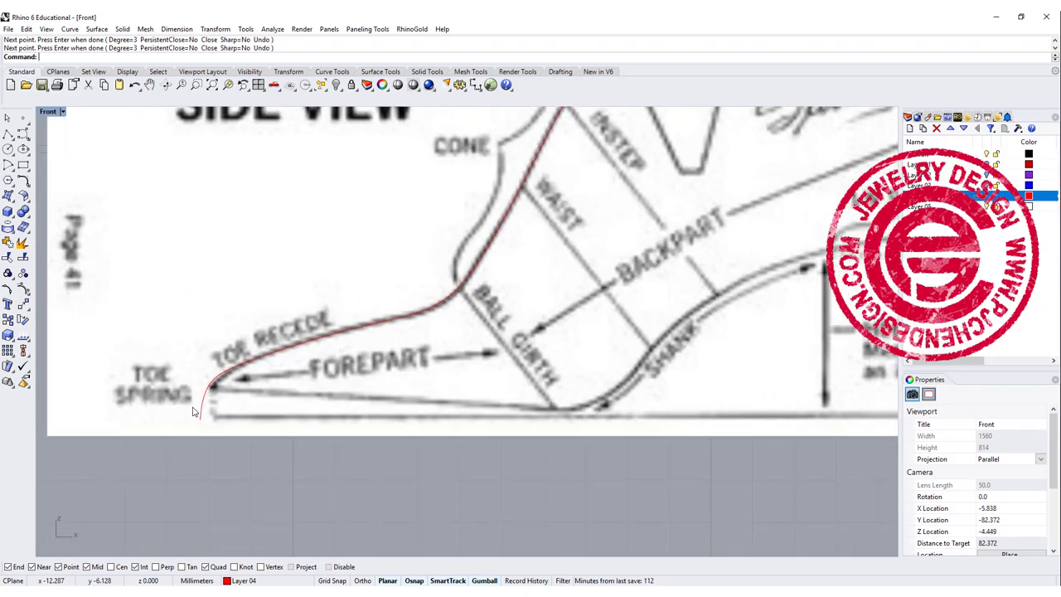
key(Return)
click(175, 412)
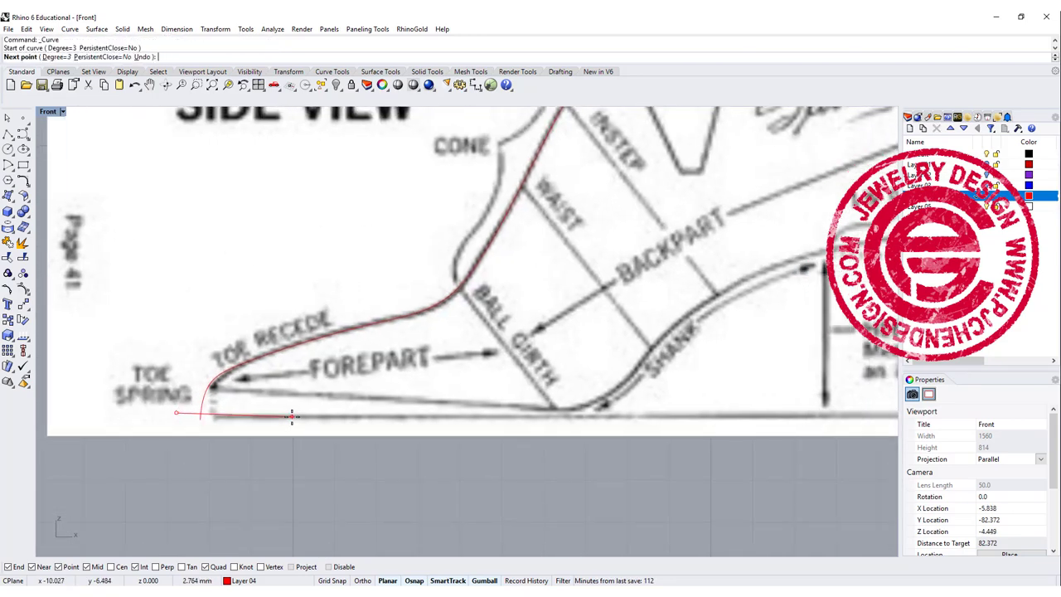
click(292, 416)
click(497, 419)
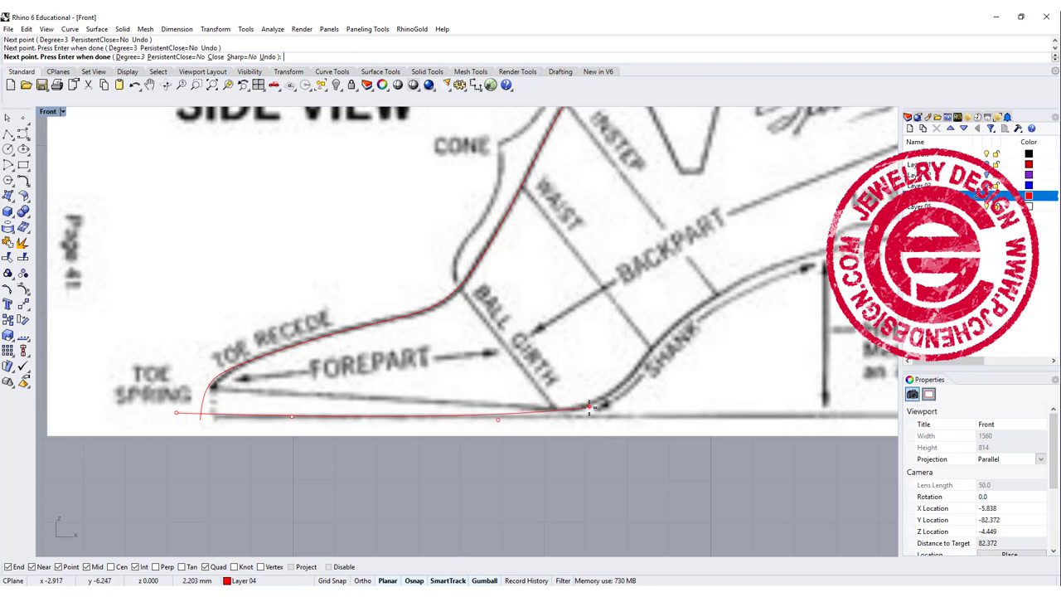
click(591, 417)
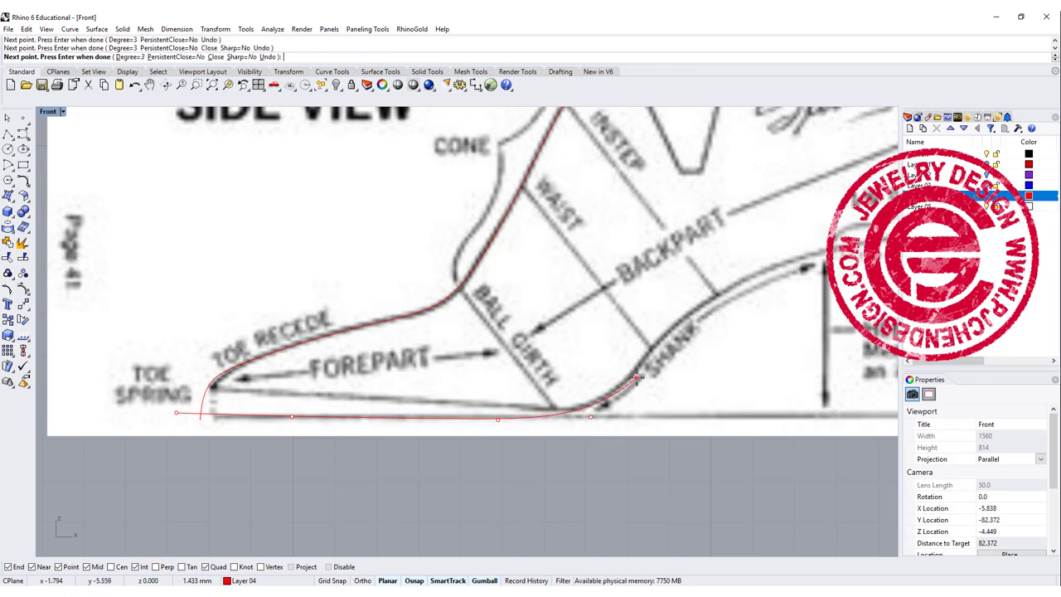
click(637, 377)
right_drag(649, 330, 443, 326)
click(478, 306)
click(555, 260)
click(640, 240)
click(727, 224)
click(810, 210)
right_click(802, 217)
Draw a control point curve along the top of the side view, bridging the V cut from the cone to the heel curve's upper end
scroll(570, 311, down, 6)
scroll(480, 236, up, 4)
right_drag(508, 181, 461, 267)
right_click(443, 264)
click(386, 236)
click(442, 257)
click(504, 259)
click(561, 258)
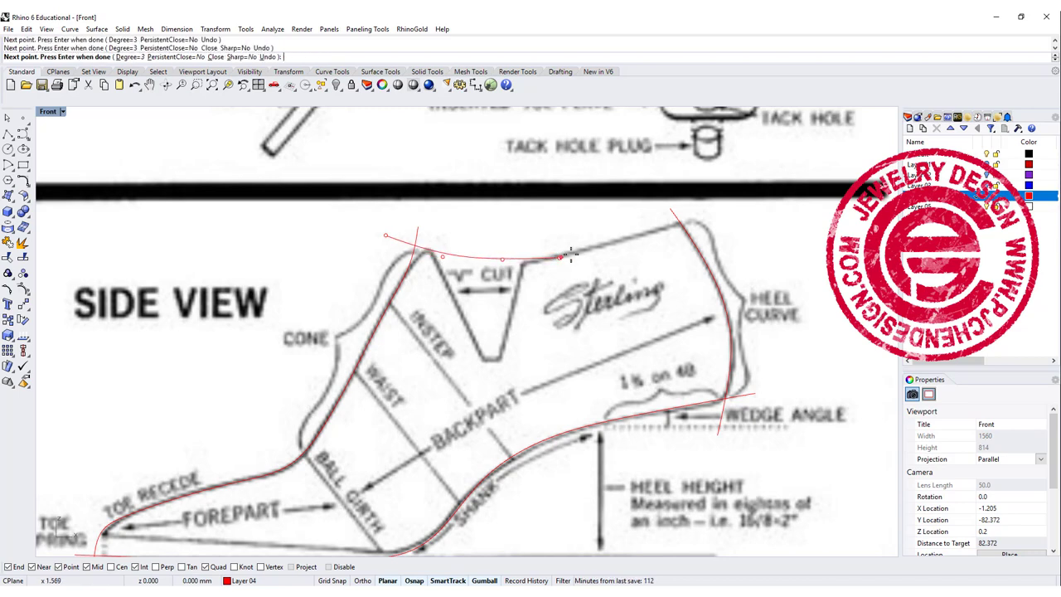
click(637, 237)
right_click(726, 246)
Begin a degree 3 control point curve on the bottom view, tracing around the toe tip and down the forepart's right edge past the tread
scroll(734, 267, down, 6)
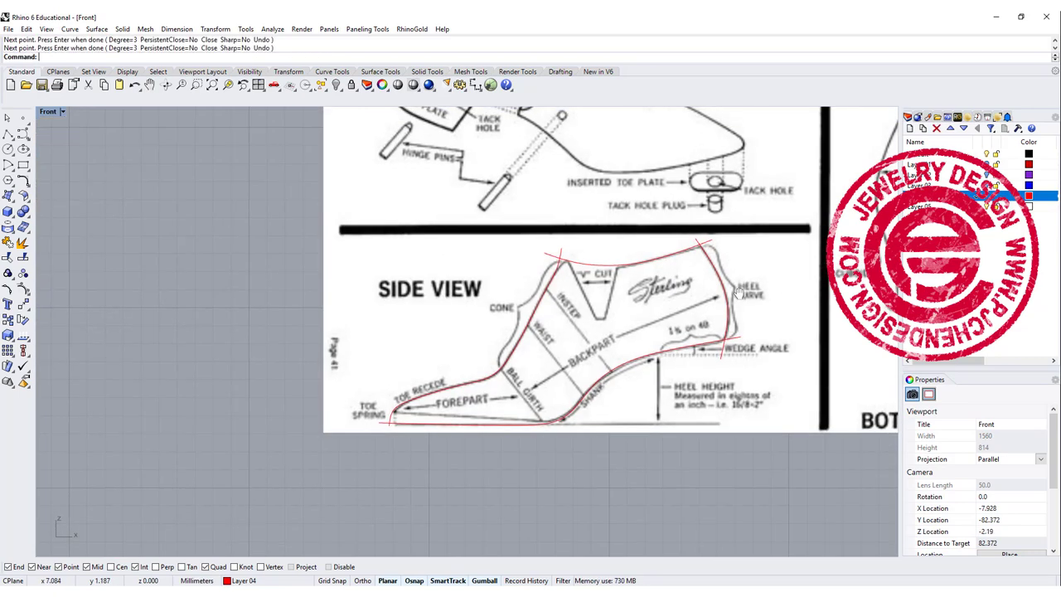
scroll(746, 318, up, 1)
scroll(612, 301, down, 5)
right_drag(530, 303, 304, 323)
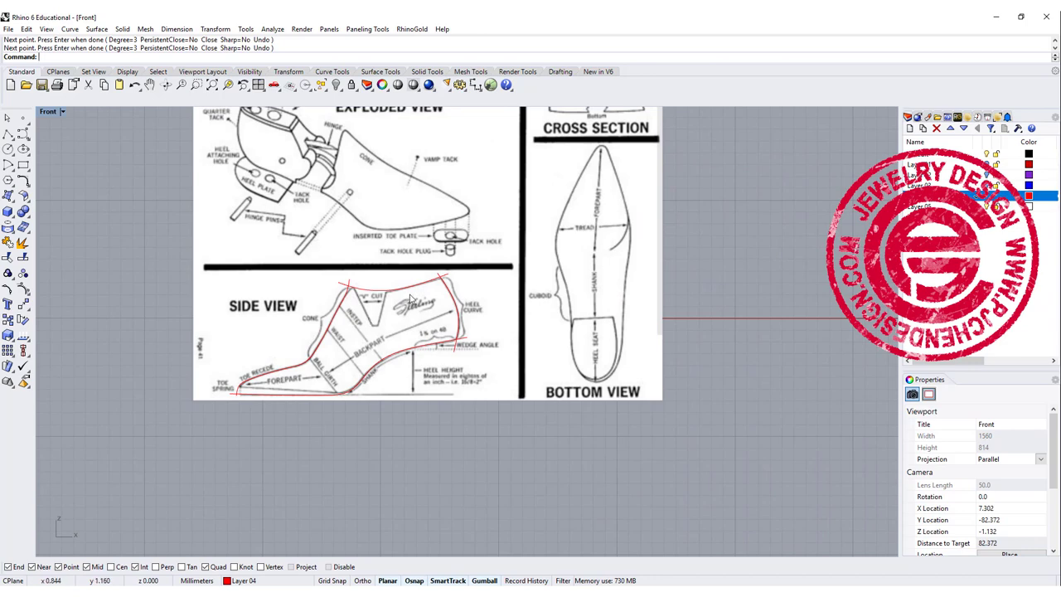
scroll(576, 225, up, 3)
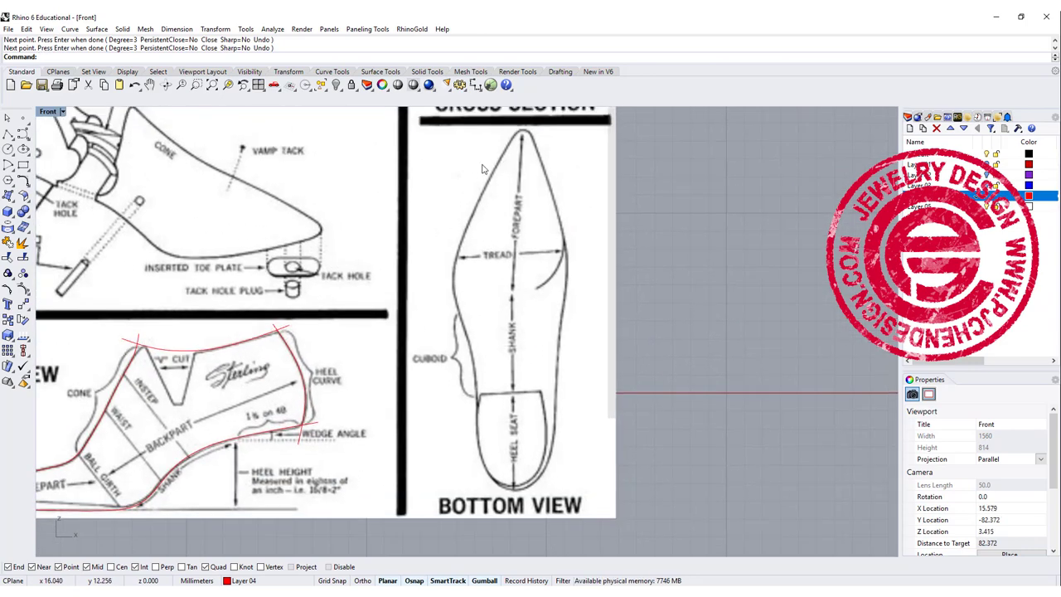
right_drag(495, 224, 460, 225)
right_click(460, 224)
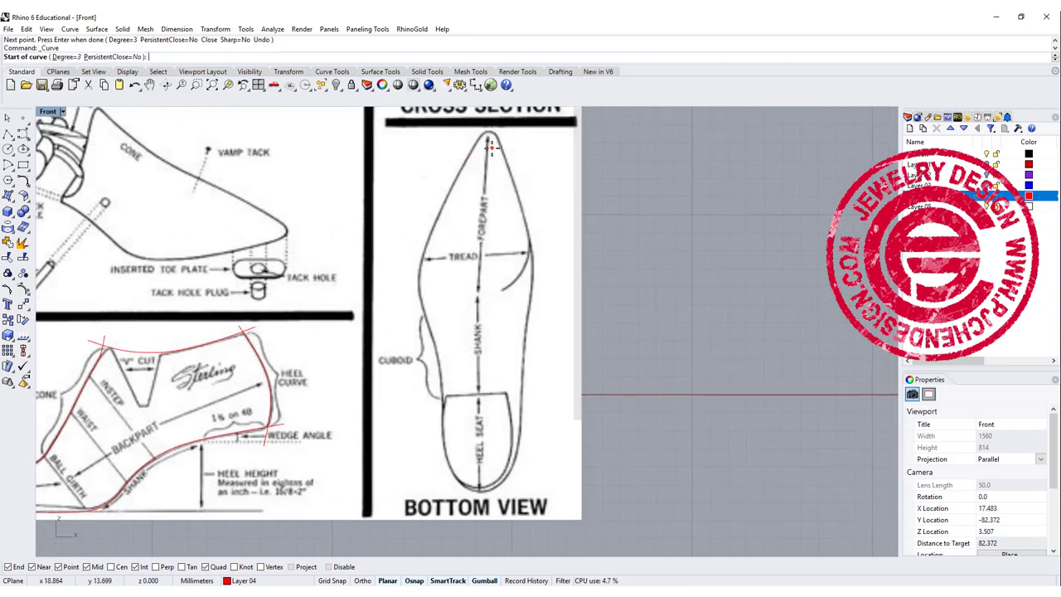
right_drag(491, 148, 436, 174)
scroll(433, 162, up, 3)
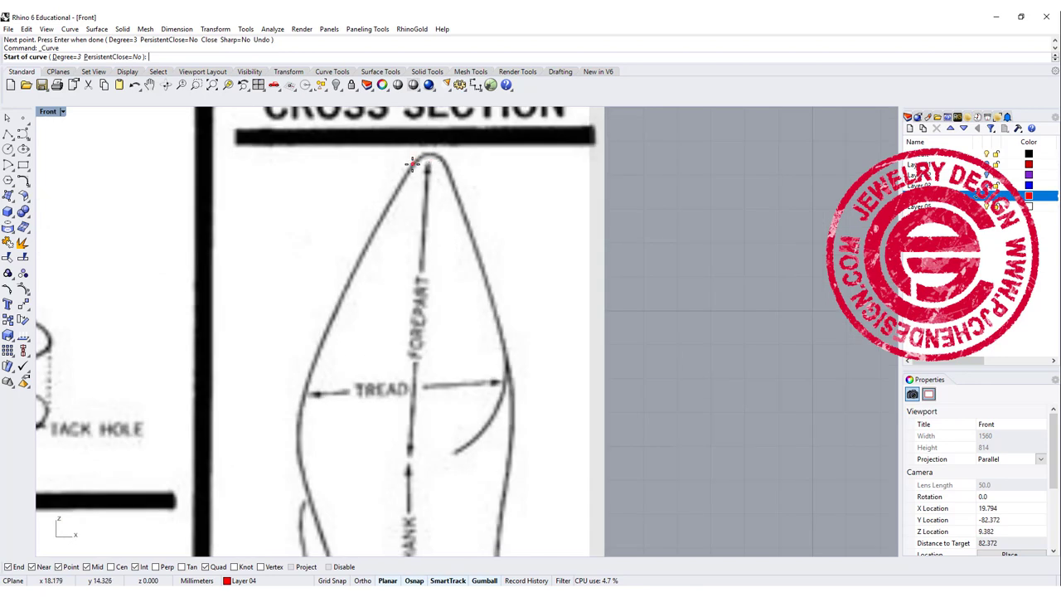
click(412, 164)
click(426, 154)
click(441, 156)
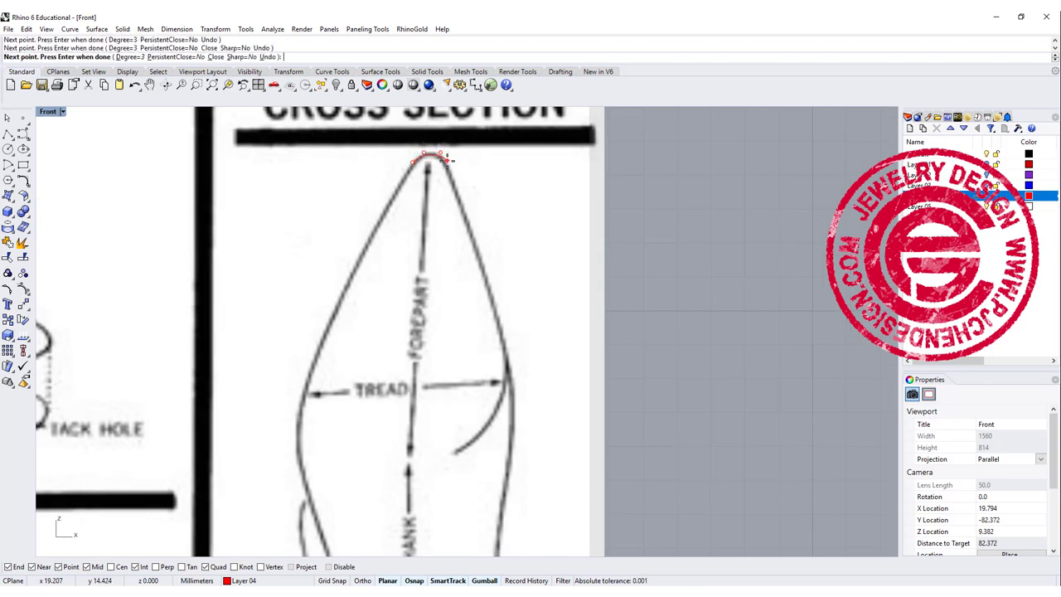
click(458, 194)
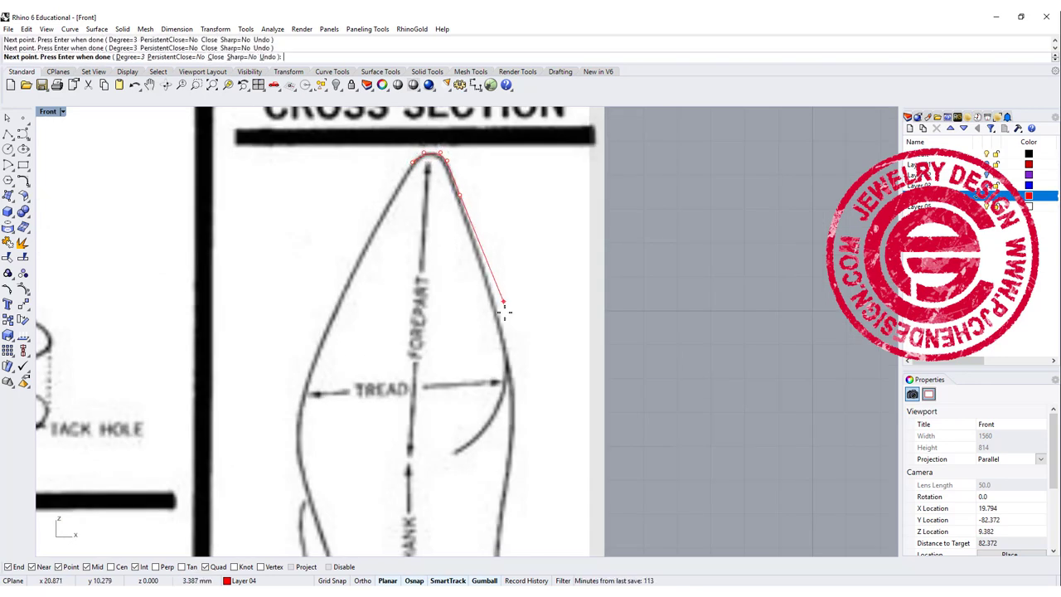
click(509, 349)
click(518, 414)
Continue the bottom view curve down the right side of the shank and around the outer heel edge toward the cuboid
right_drag(507, 471, 522, 313)
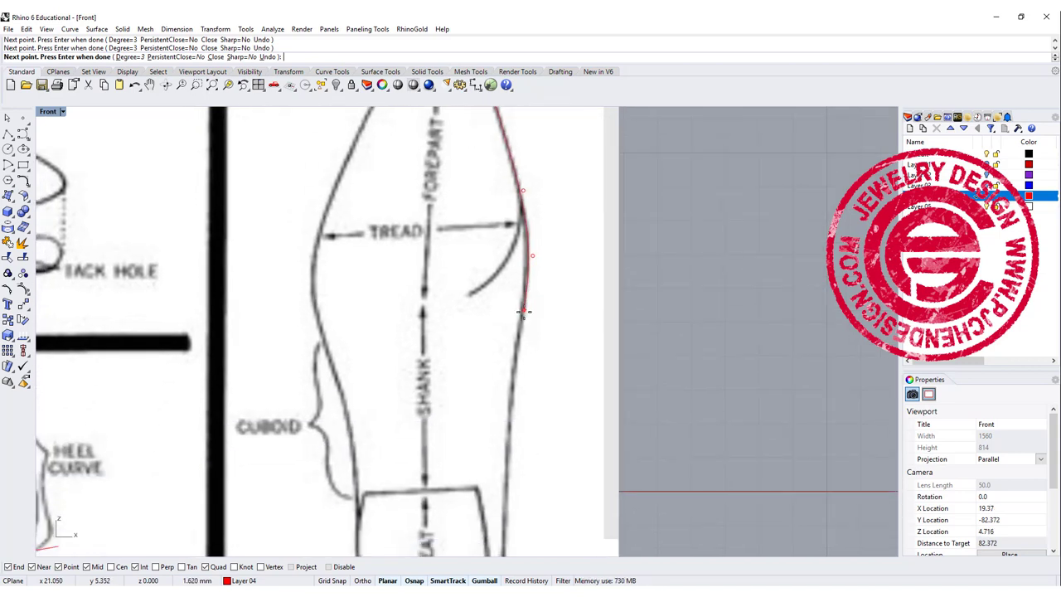
click(512, 394)
right_drag(514, 450, 504, 330)
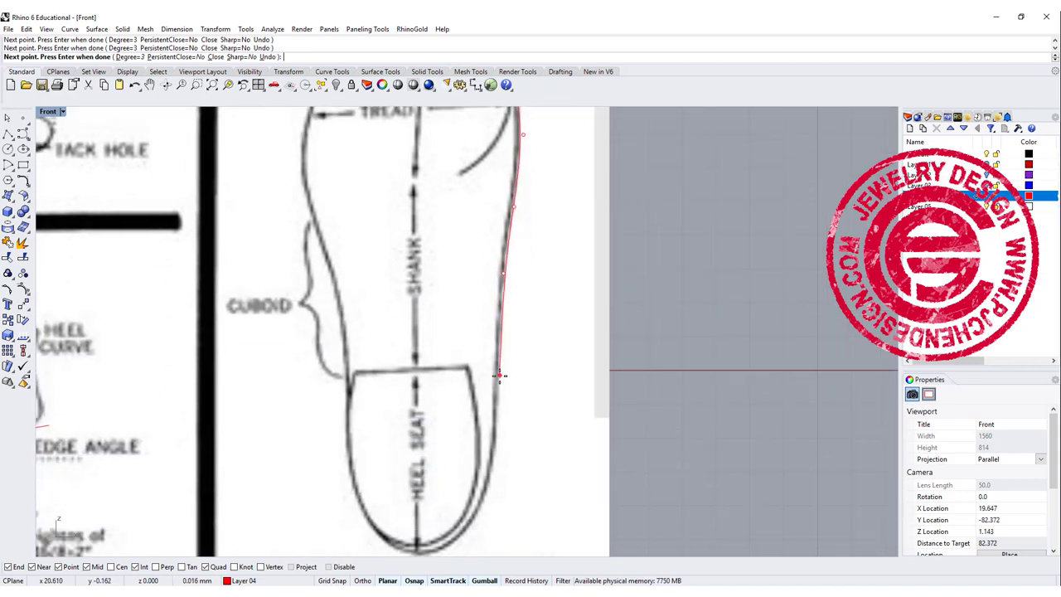
click(500, 377)
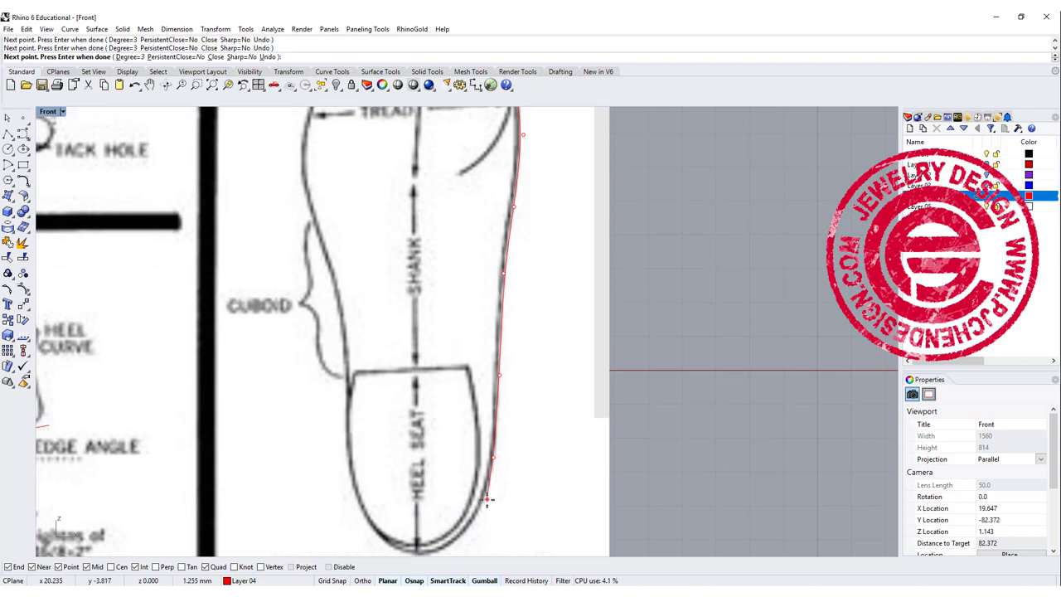
right_drag(443, 549, 489, 454)
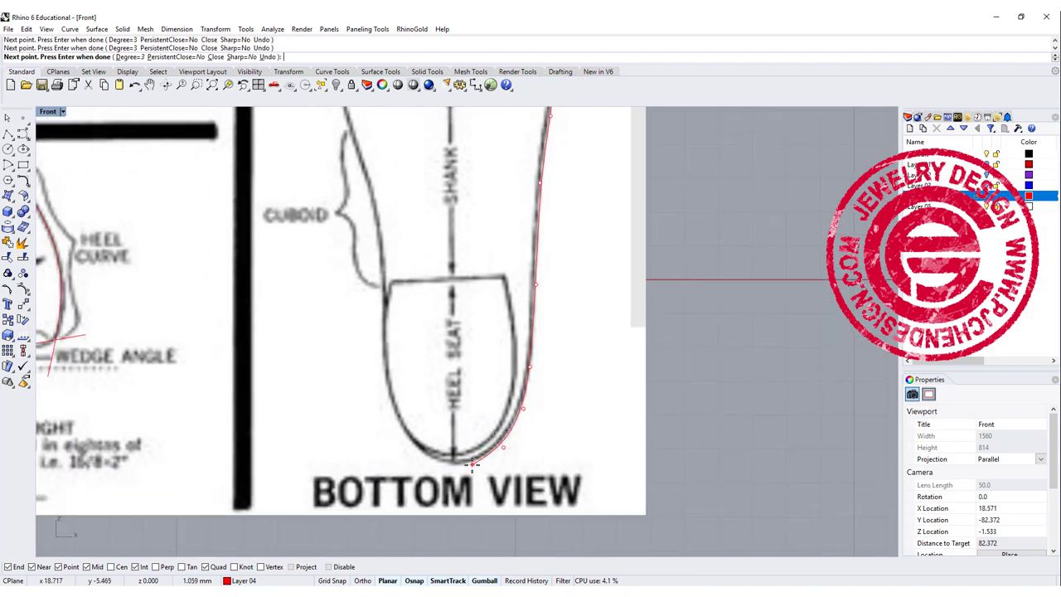
click(440, 463)
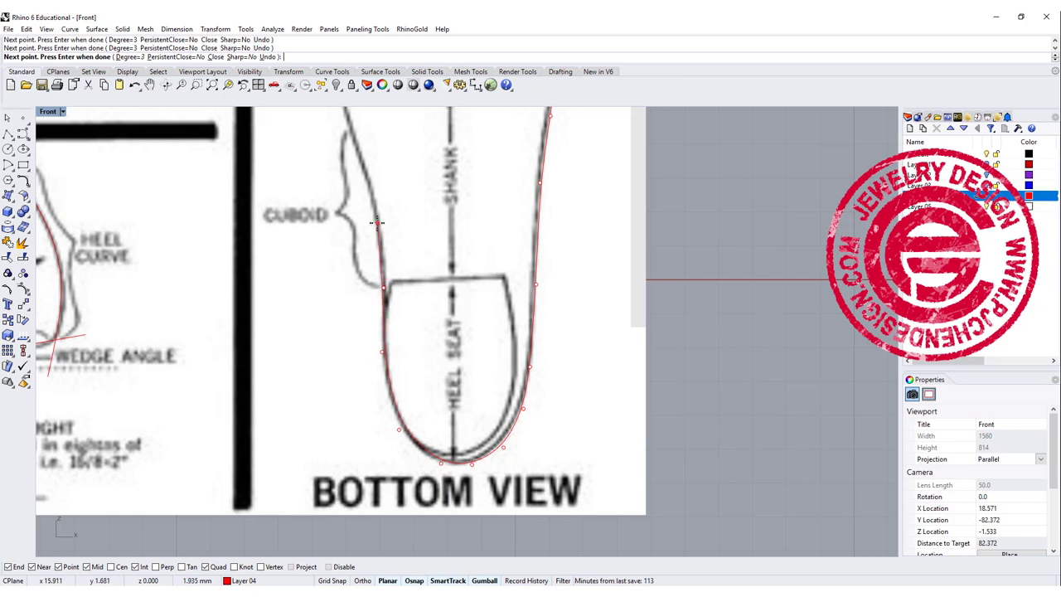
Finish the bottom view outline up the cuboid and forepart's left edge, closing the curve at its start point beside the toe tip
right_drag(368, 189, 404, 355)
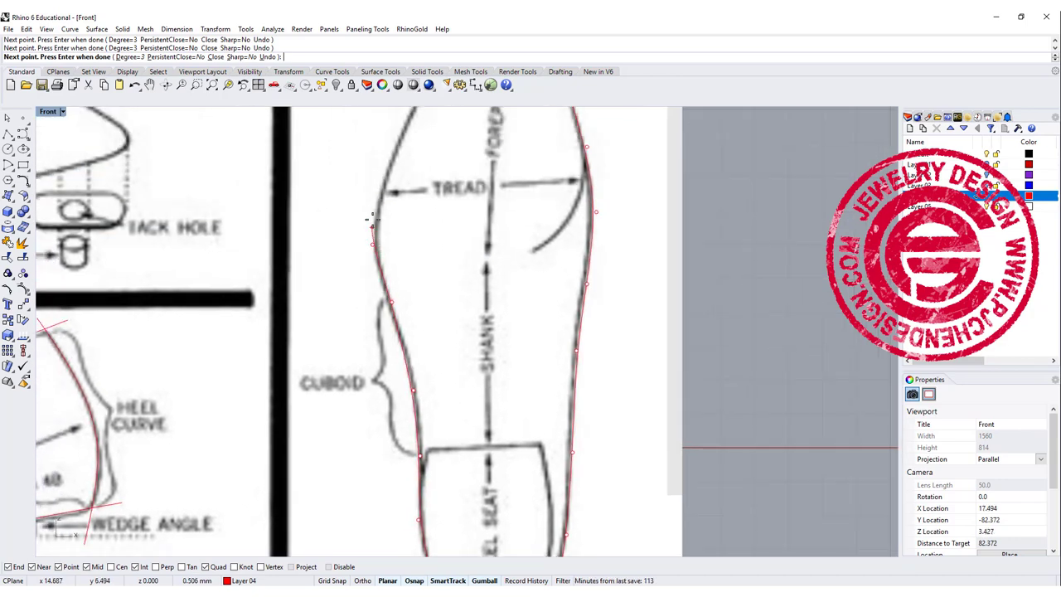
click(379, 197)
right_drag(393, 171, 379, 301)
click(399, 229)
right_drag(430, 179, 397, 268)
click(416, 223)
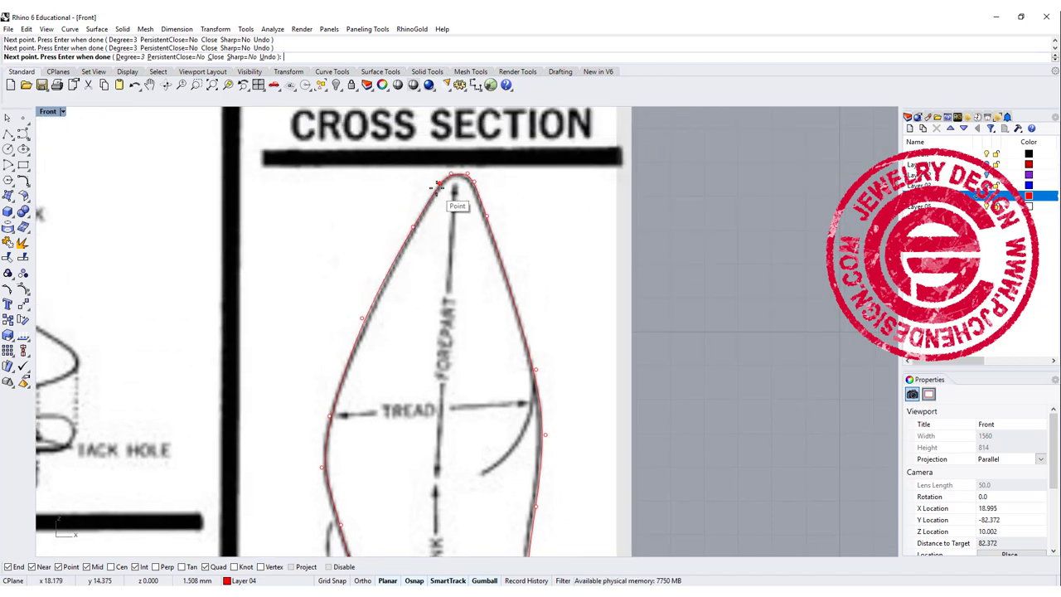
click(439, 183)
Delete the shoe last reference picture behind the traced curves
scroll(440, 278, down, 8)
right_drag(447, 317, 532, 264)
scroll(515, 240, up, 2)
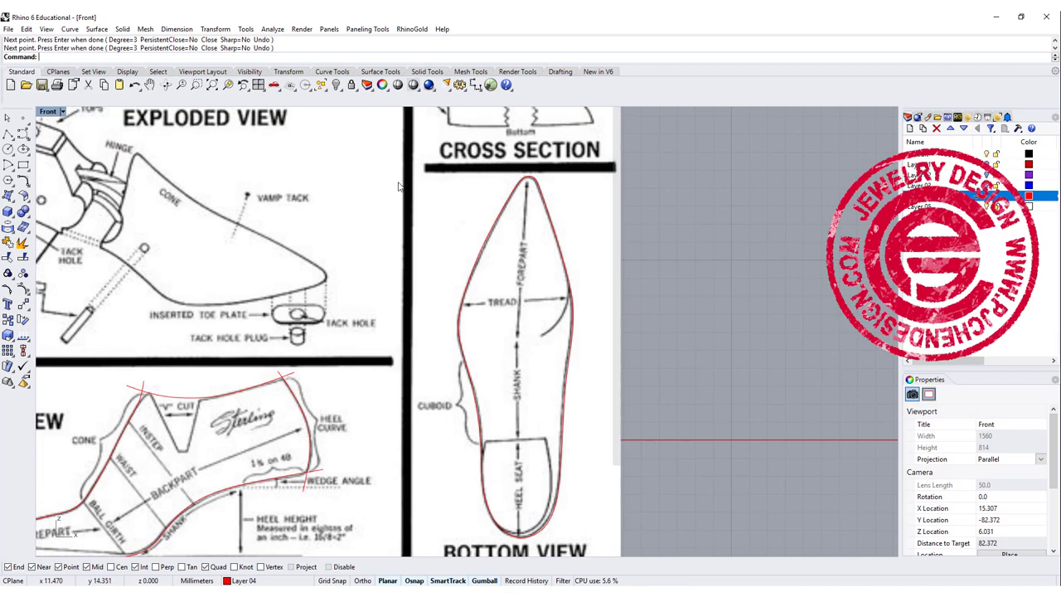
click(514, 252)
key(Delete)
Select the closed bottom view outline and rotate it 90 degrees in the Right view so it lies flat
scroll(528, 205, down, 3)
right_drag(528, 205, 550, 182)
right_drag(572, 295, 613, 336)
drag(439, 395, 214, 236)
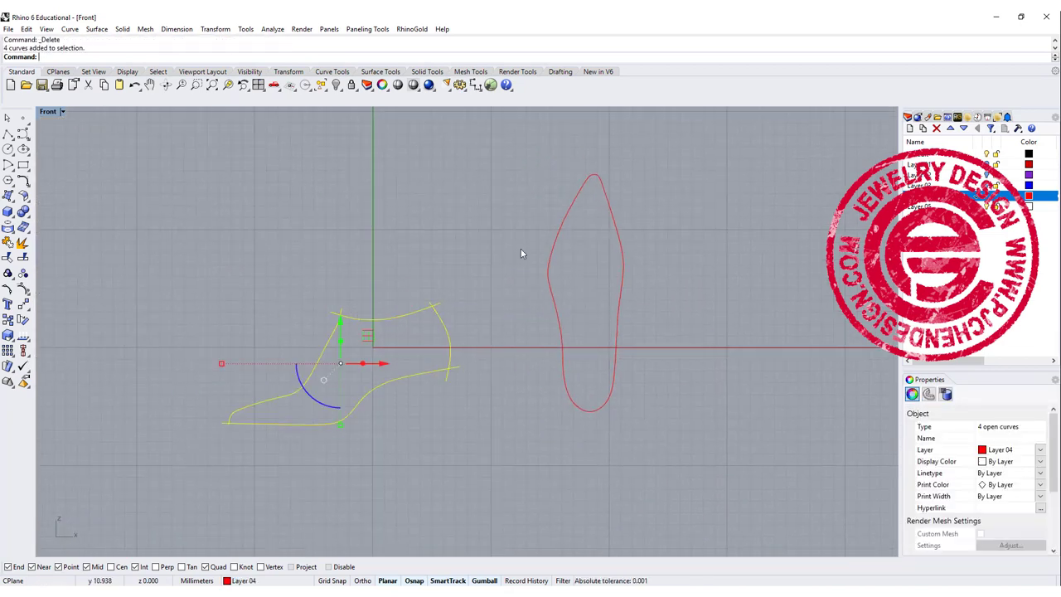
click(547, 265)
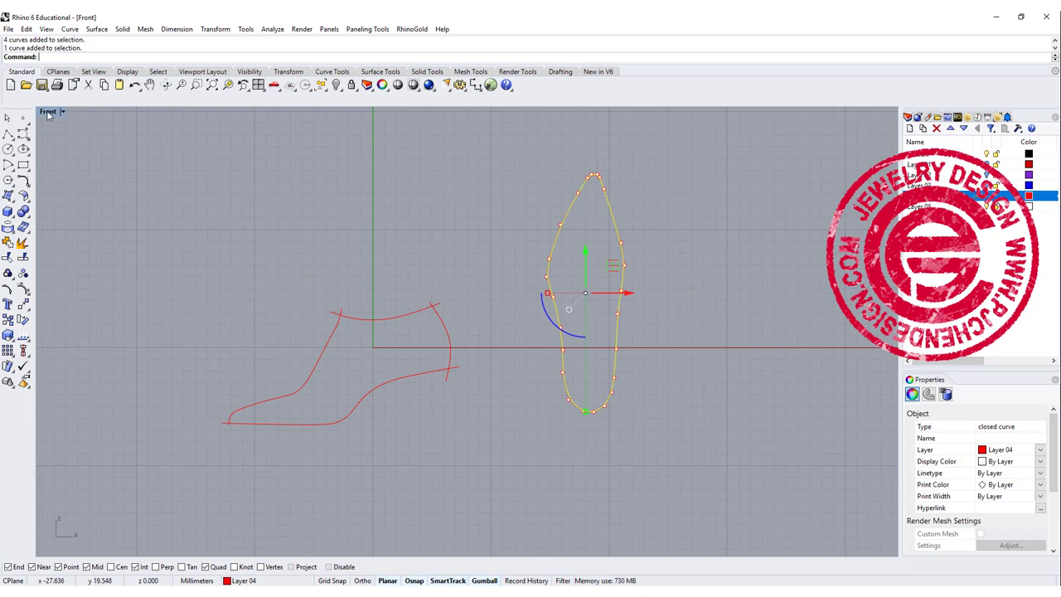
double_click(46, 111)
mouse_move(313, 245)
right_down()
mouse_move(330, 236)
mouse_move(301, 236)
right_up()
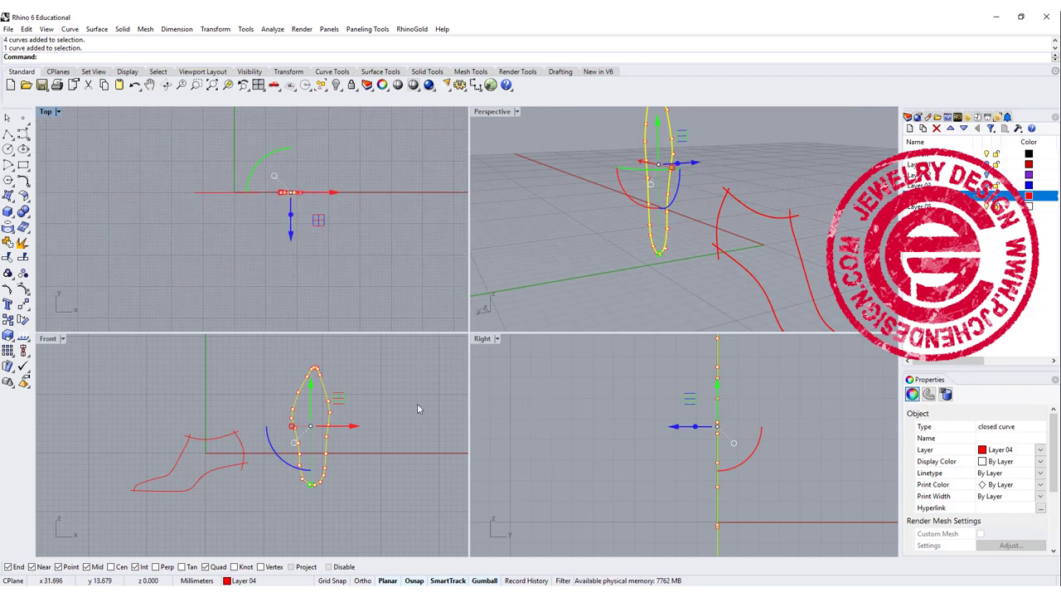
drag(749, 457, 747, 390)
click(324, 223)
click(292, 221)
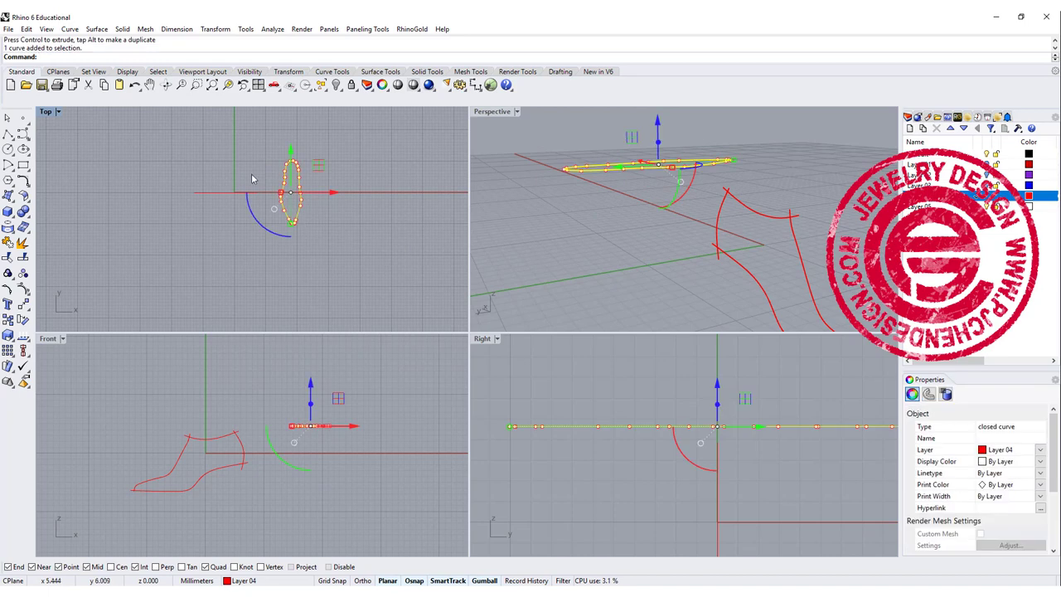
Rotate the flat outline a quarter turn in the Top view so its toe points toward negative X, and move it below the X axis
drag(256, 225, 224, 160)
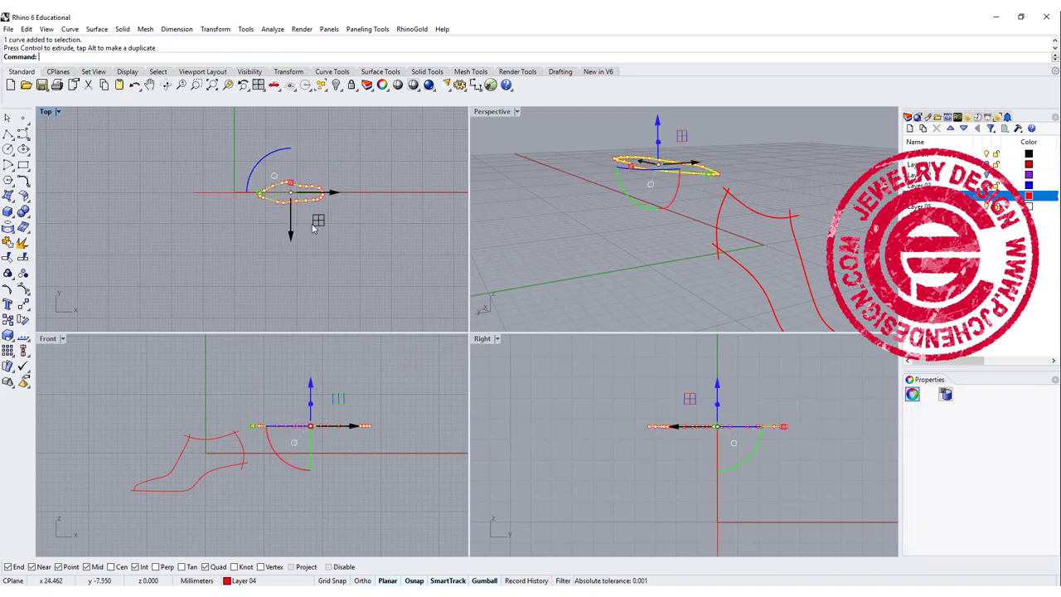
drag(314, 218, 249, 245)
click(297, 289)
Start Orient 2 Points on the flat outline, taking its toe tip and heel end as the two reference points
scroll(221, 243, up, 2)
scroll(221, 247, up, 10)
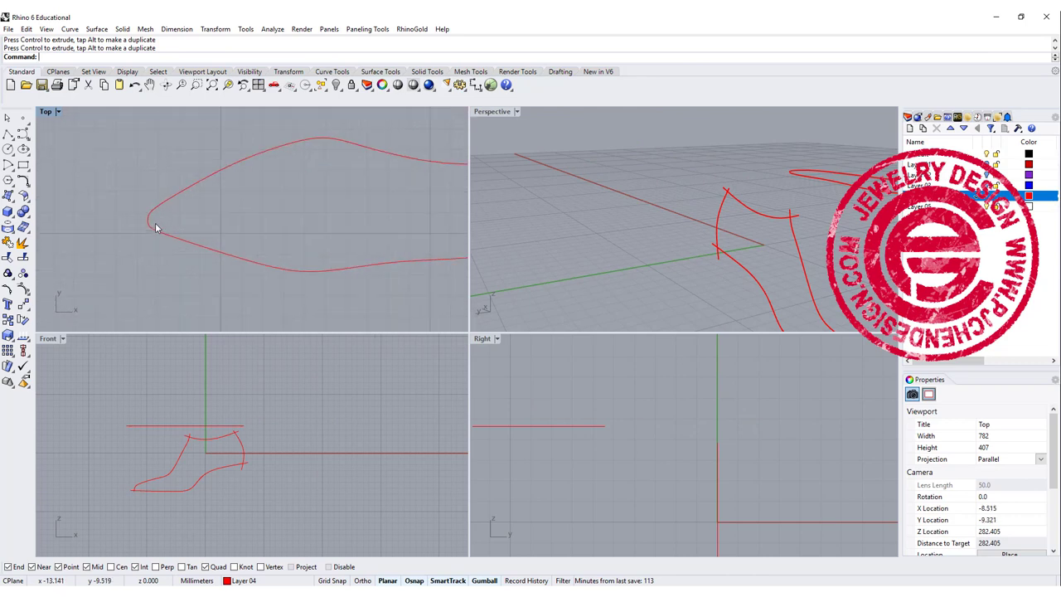
scroll(149, 222, down, 6)
scroll(300, 229, up, 5)
scroll(314, 219, down, 5)
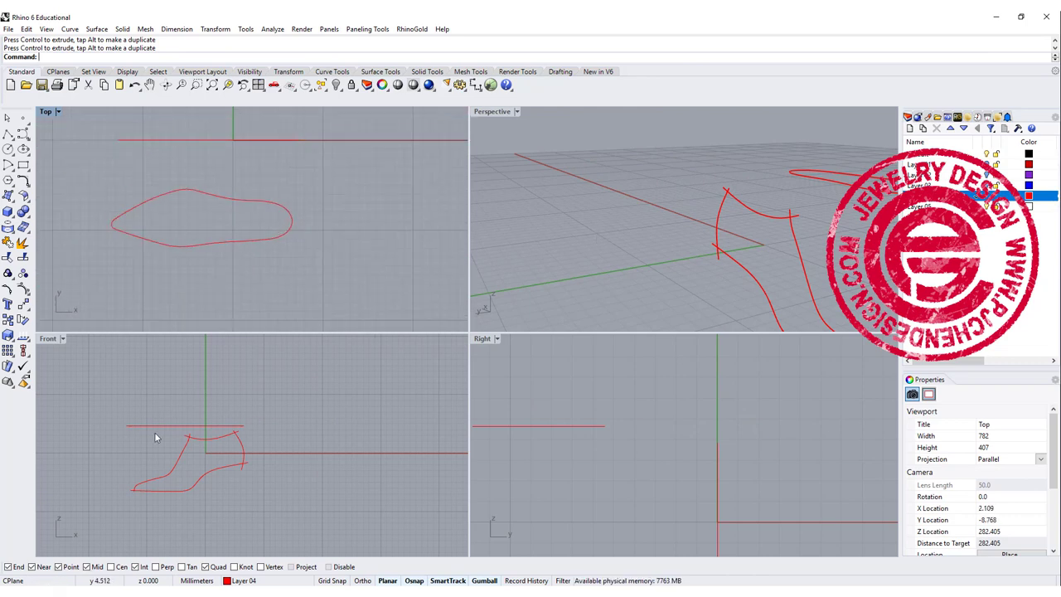
scroll(138, 491, up, 6)
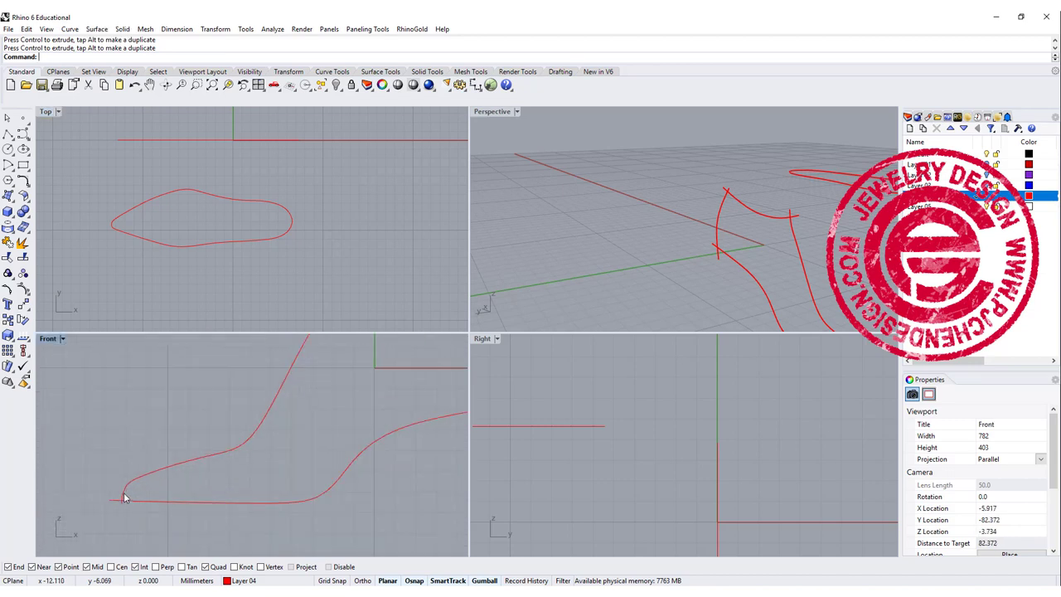
click(215, 29)
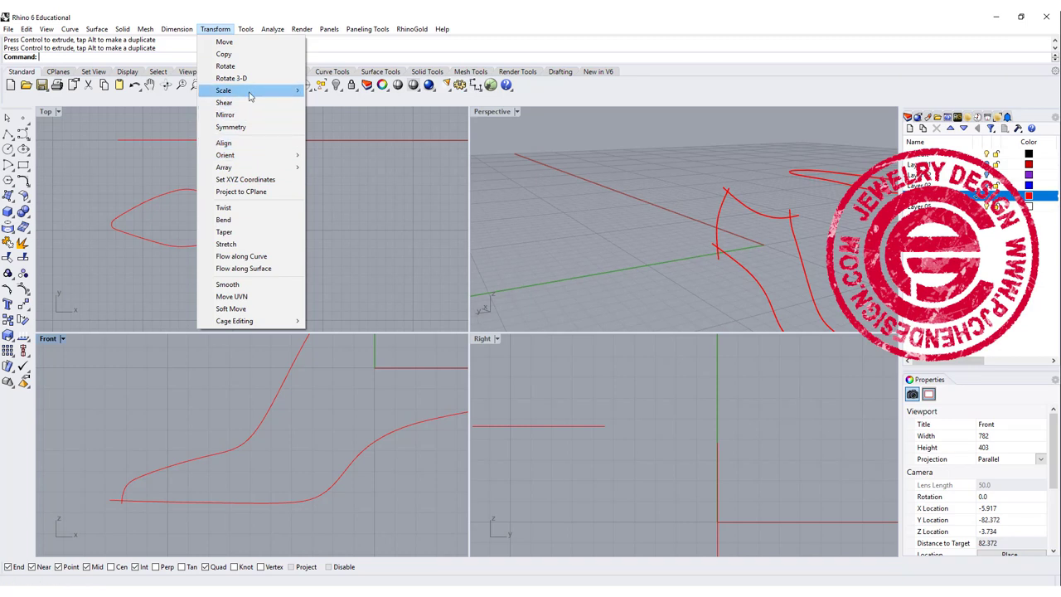
mouse_move(274, 155)
click(330, 157)
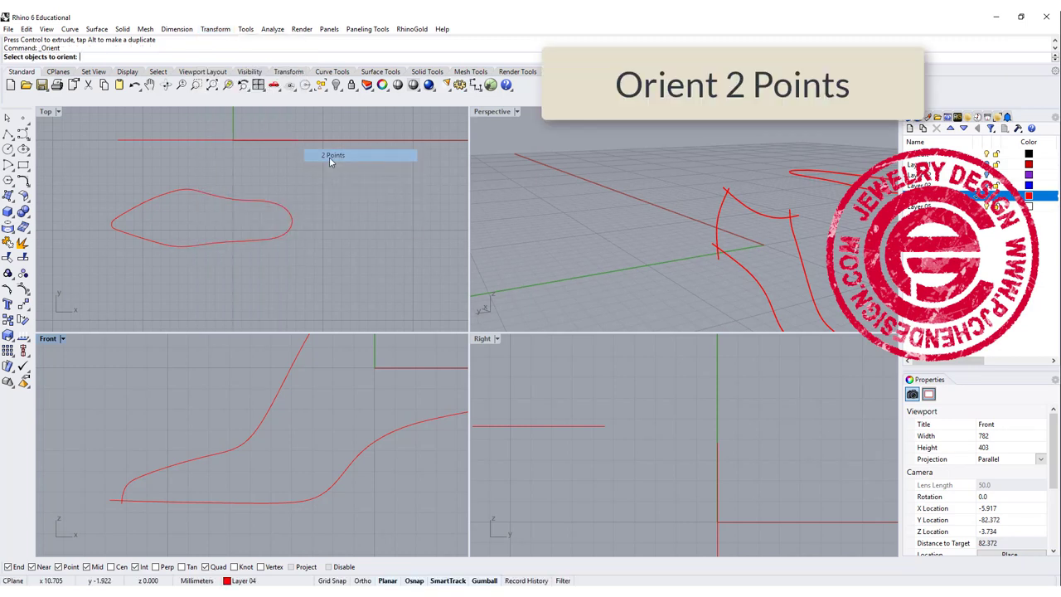
click(209, 246)
key(Return)
scroll(114, 232, up, 2)
scroll(112, 231, up, 4)
click(111, 220)
click(451, 214)
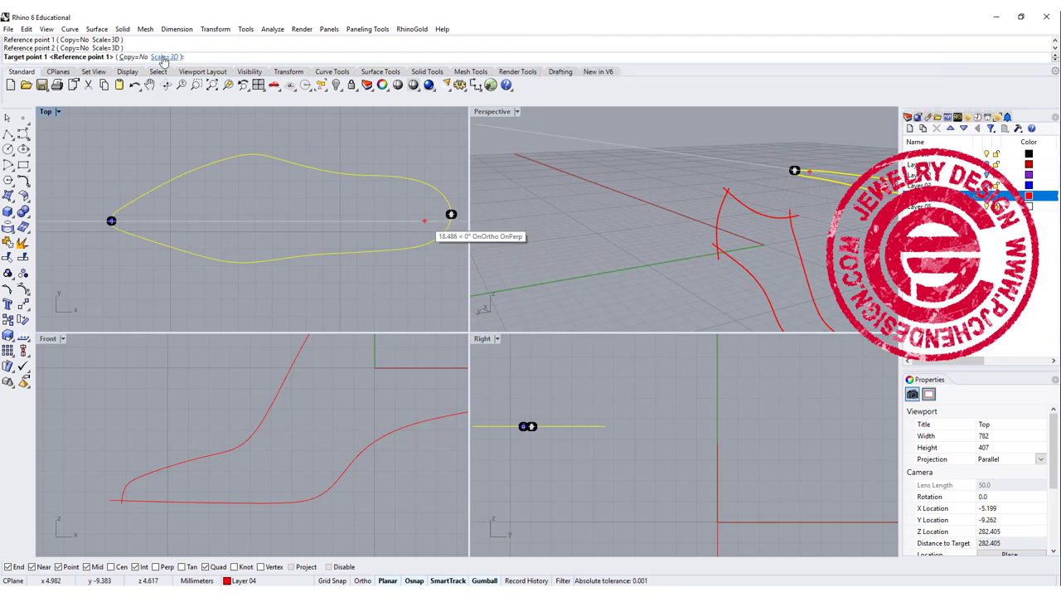
Orient the outline with 3D scaling onto the side view curves, targeting the toe intersection and the intersection of sole and heel curve
scroll(573, 204, down, 4)
right_drag(704, 223, 514, 229)
scroll(533, 270, up, 8)
scroll(565, 282, up, 7)
scroll(564, 282, up, 2)
click(560, 240)
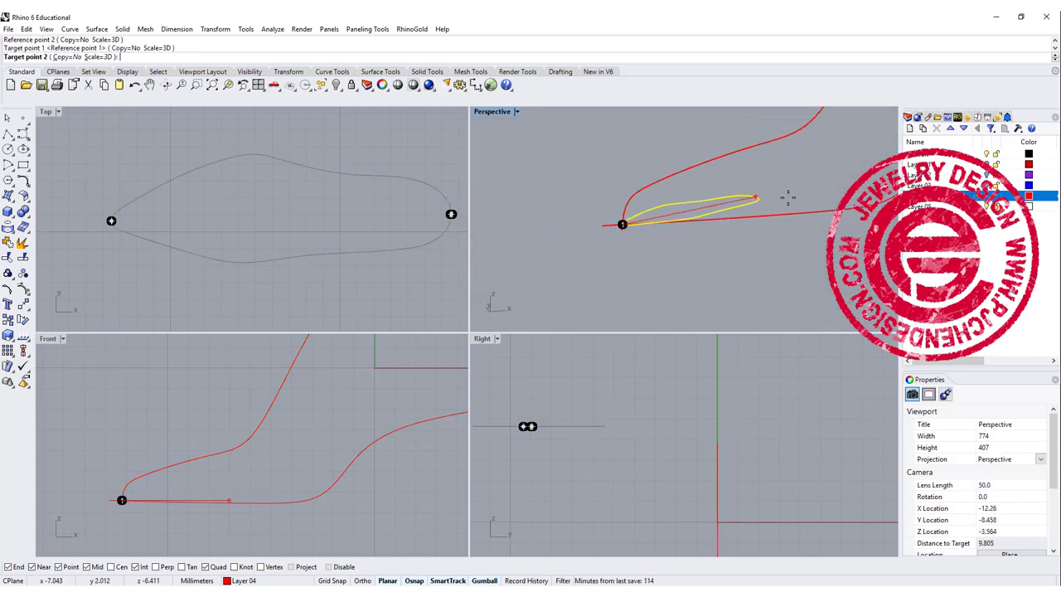
right_drag(788, 202, 535, 291)
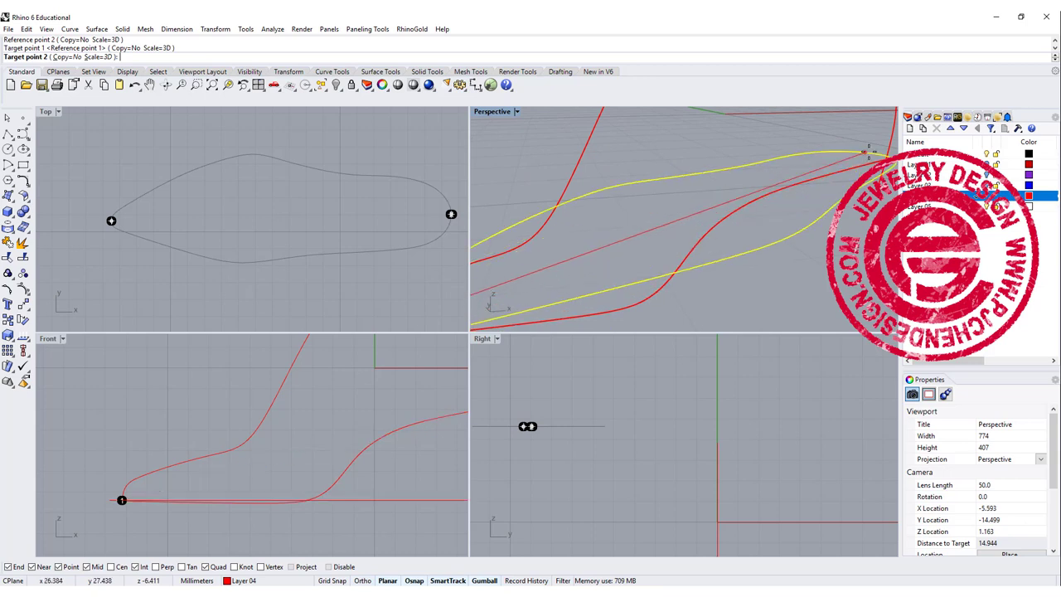
click(884, 158)
Inspect the oriented outline's fit against the side view curves in Perspective, and show all four viewports zoomed to extents
scroll(739, 226, down, 12)
right_drag(739, 226, 660, 252)
double_click(492, 111)
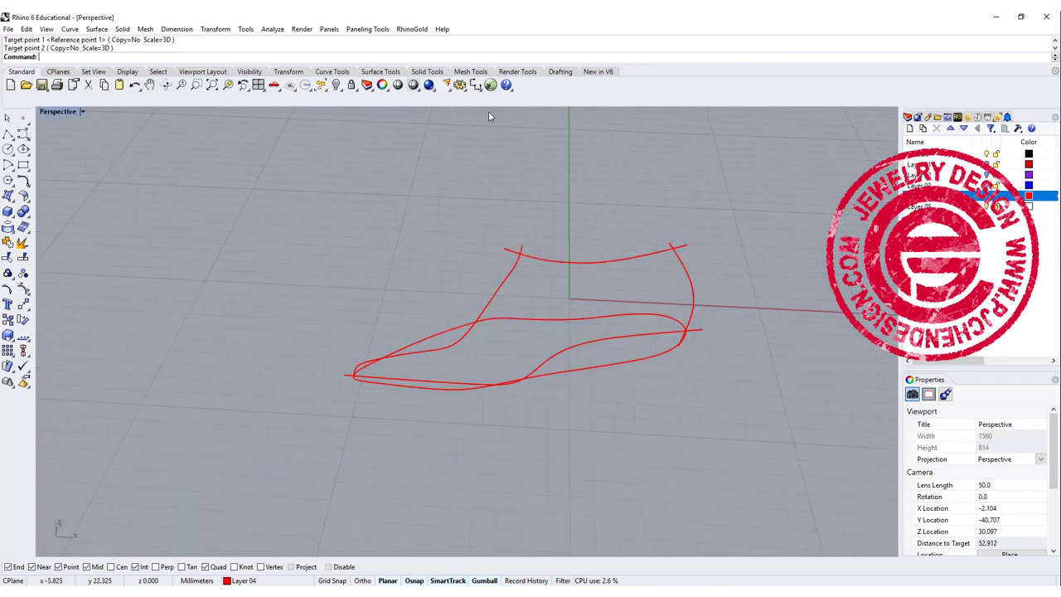
right_drag(541, 257, 575, 222)
scroll(600, 301, up, 3)
right_drag(660, 183, 476, 220)
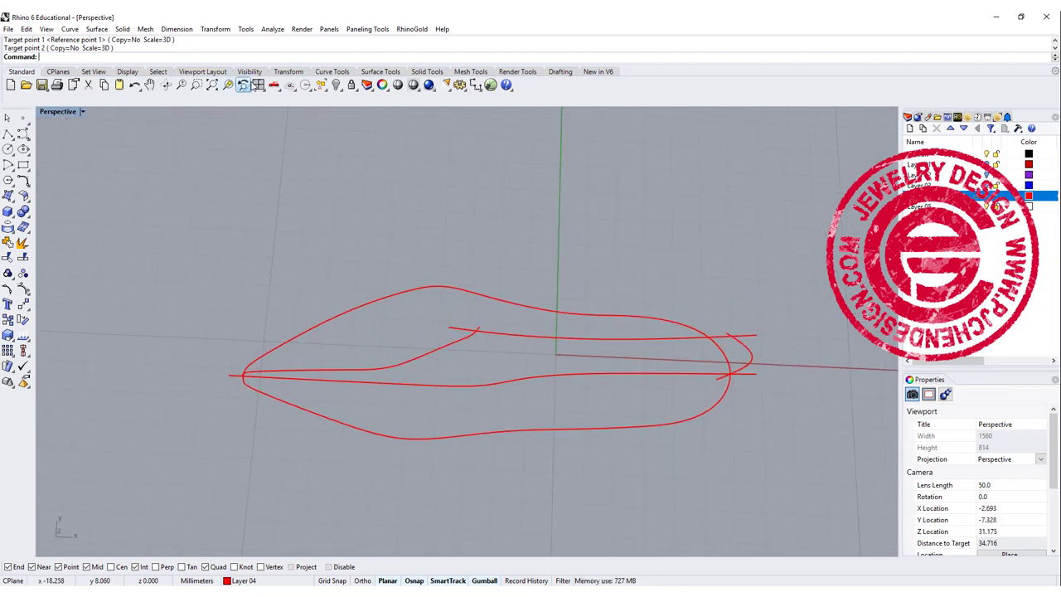
click(258, 86)
right_click(212, 85)
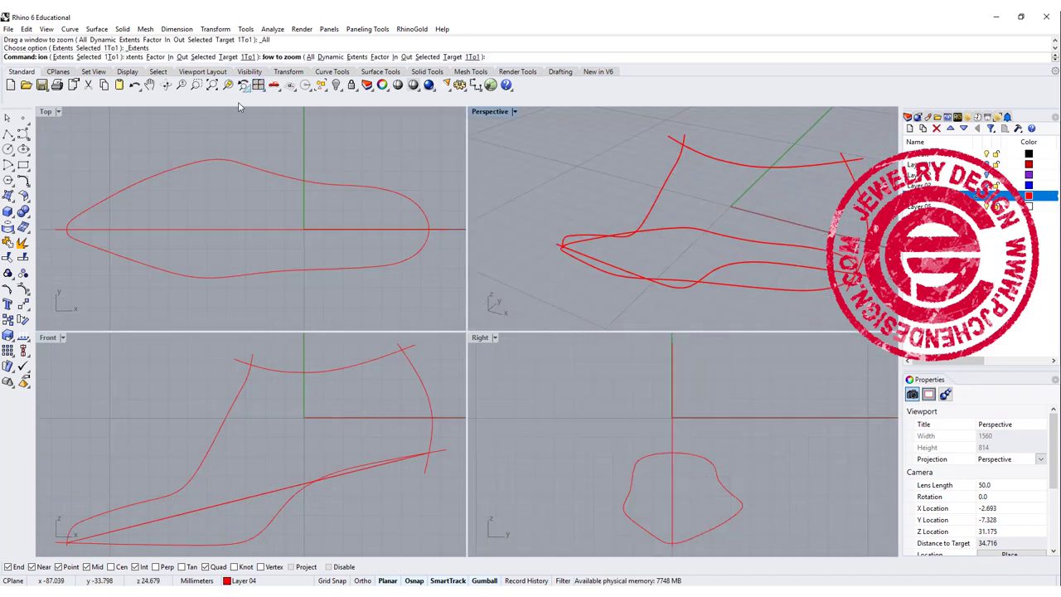
Draw an ellipse by diameter between the top curve's intersections with the cone and heel curves, setting its width in the Top view
click(26, 155)
click(55, 154)
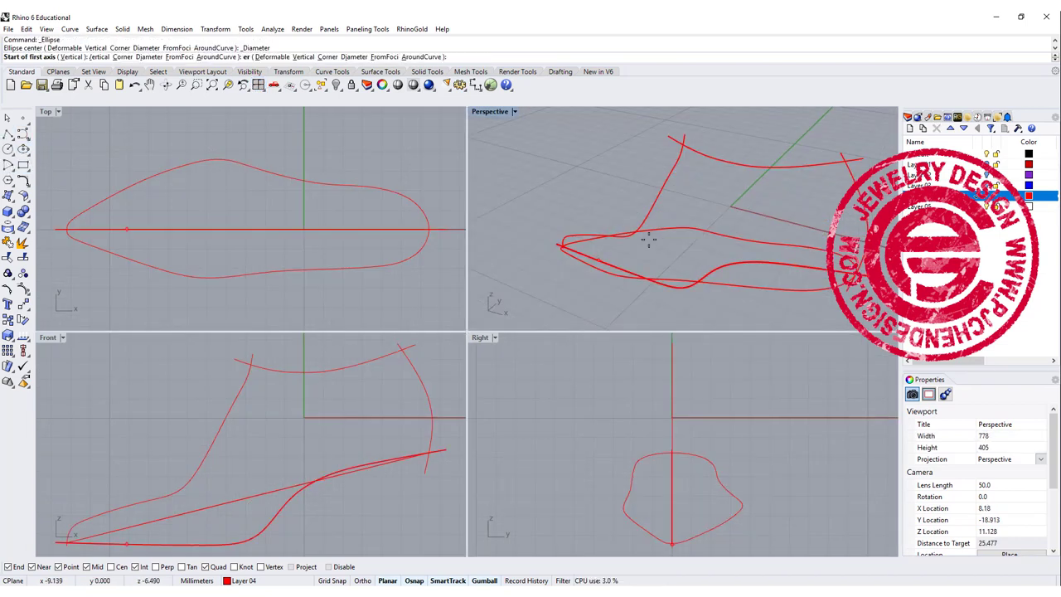
click(683, 147)
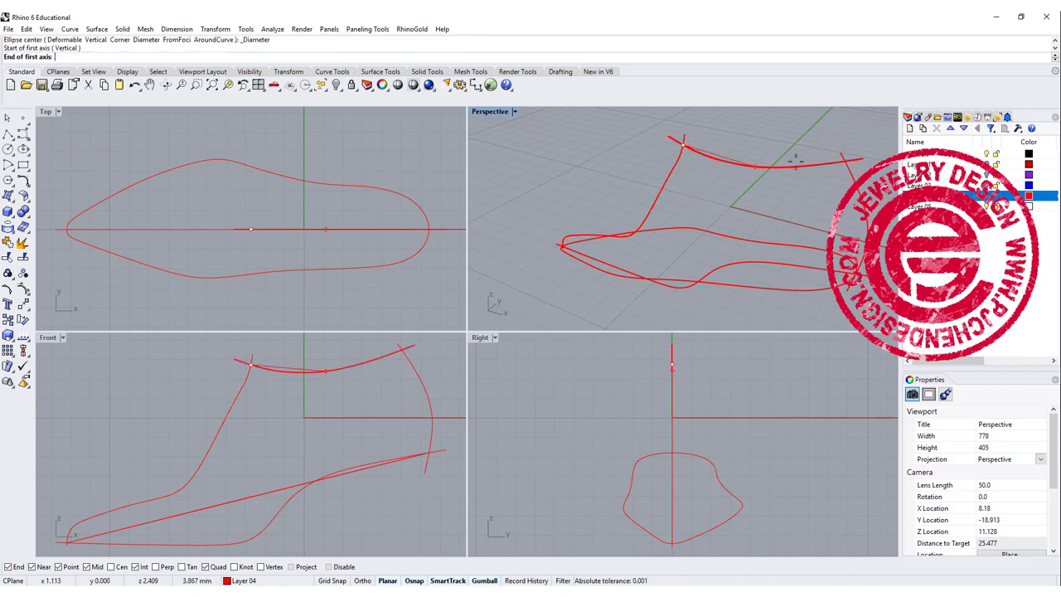
click(841, 159)
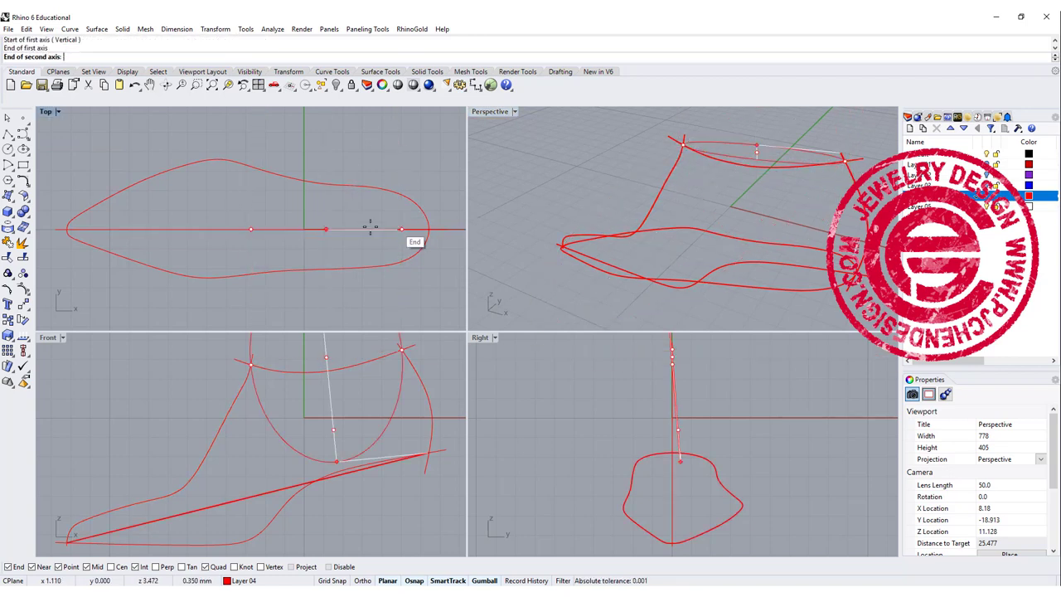
click(328, 195)
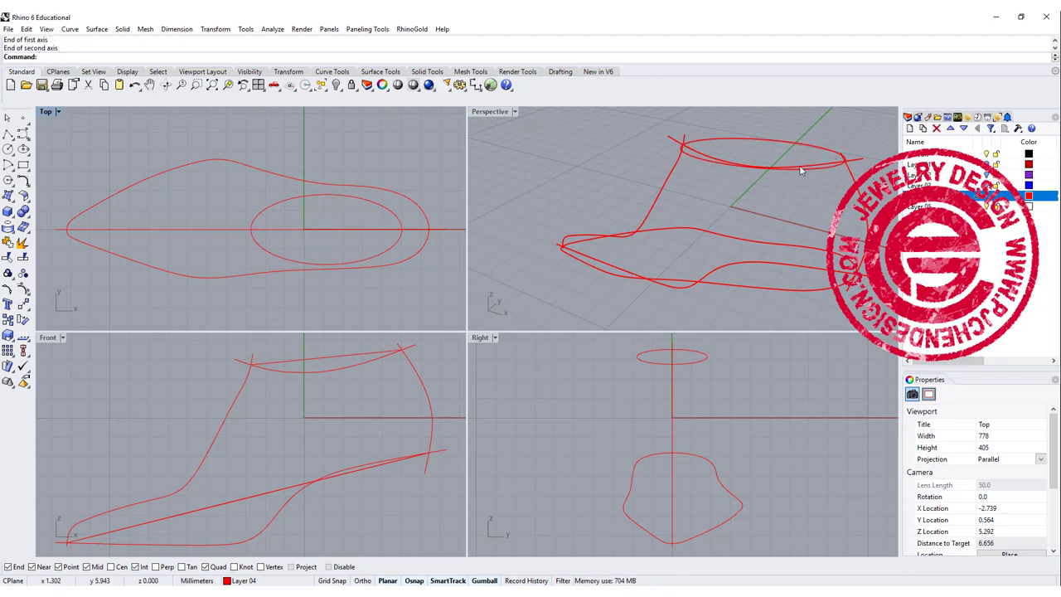
Examine in Perspective how the flat outline pairs with the side sole curve and the ellipse with the top curve
right_drag(803, 169, 567, 132)
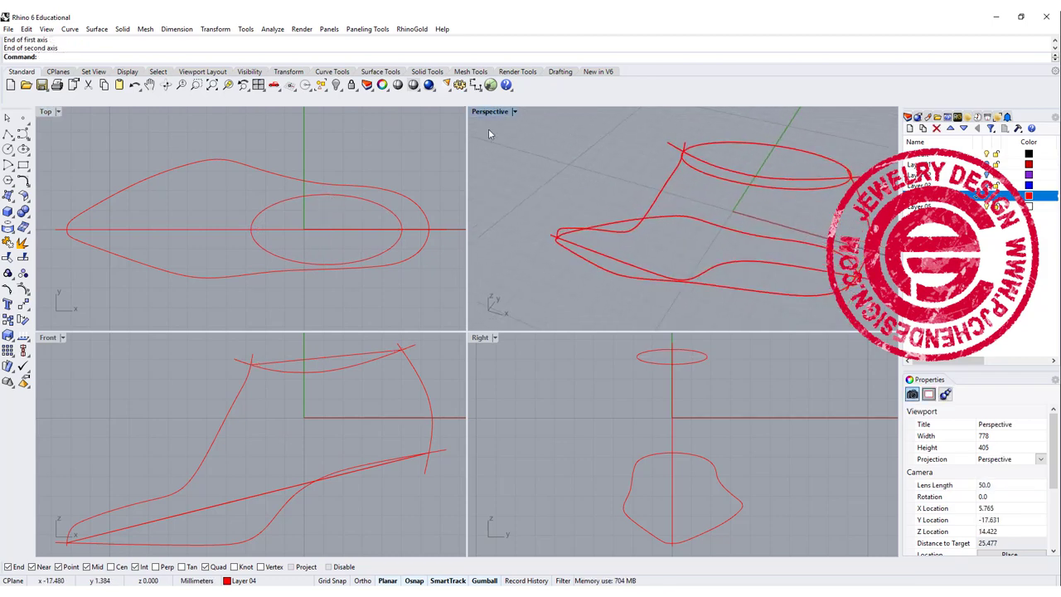
double_click(483, 115)
scroll(476, 200, down, 8)
right_drag(476, 199, 566, 243)
scroll(552, 237, up, 4)
click(550, 305)
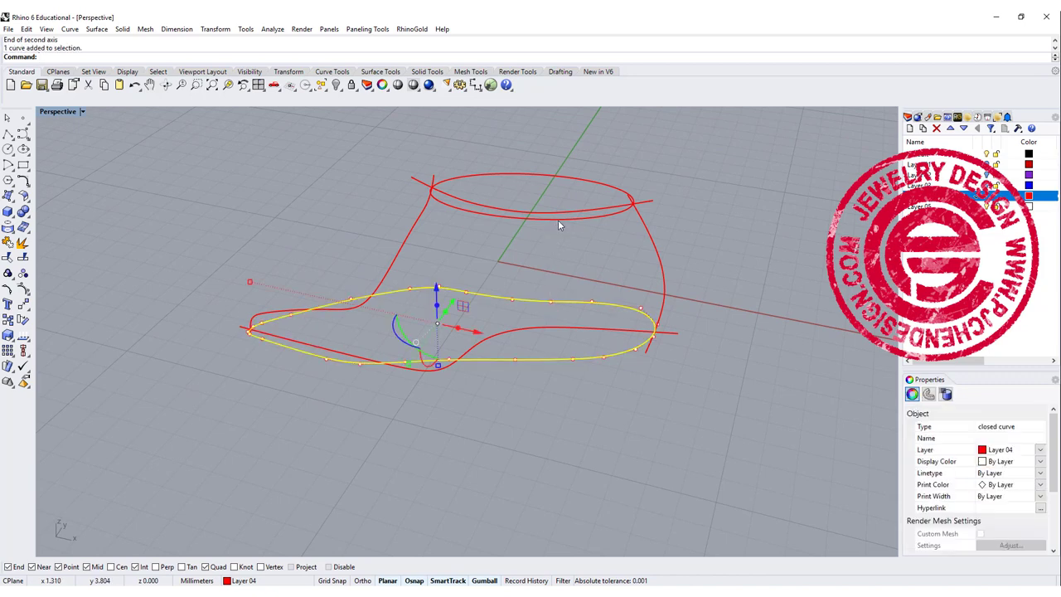
click(558, 218)
right_drag(558, 220, 467, 391)
click(454, 380)
right_drag(519, 189, 497, 228)
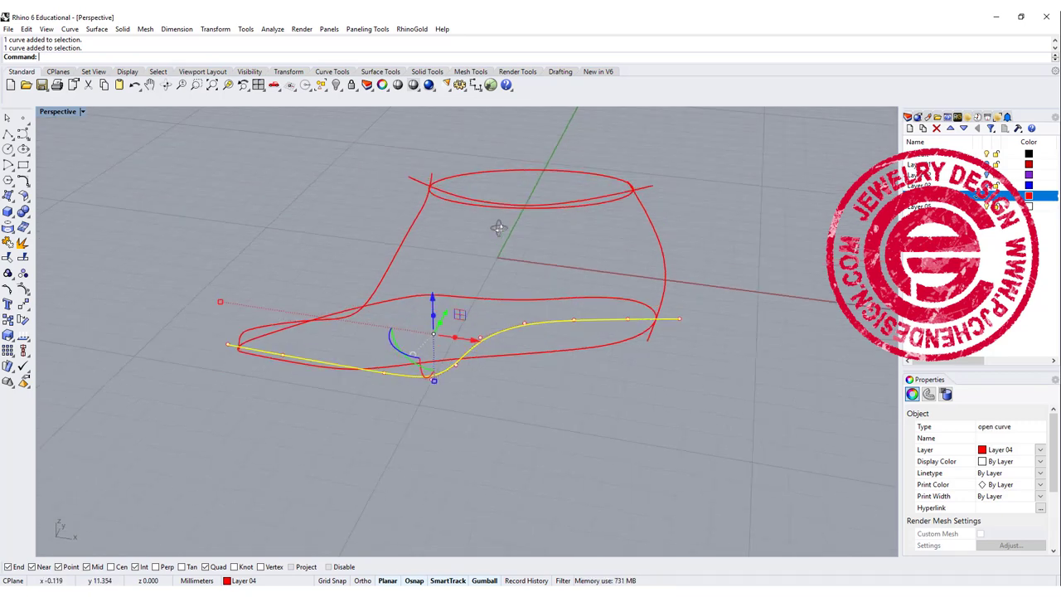
click(490, 202)
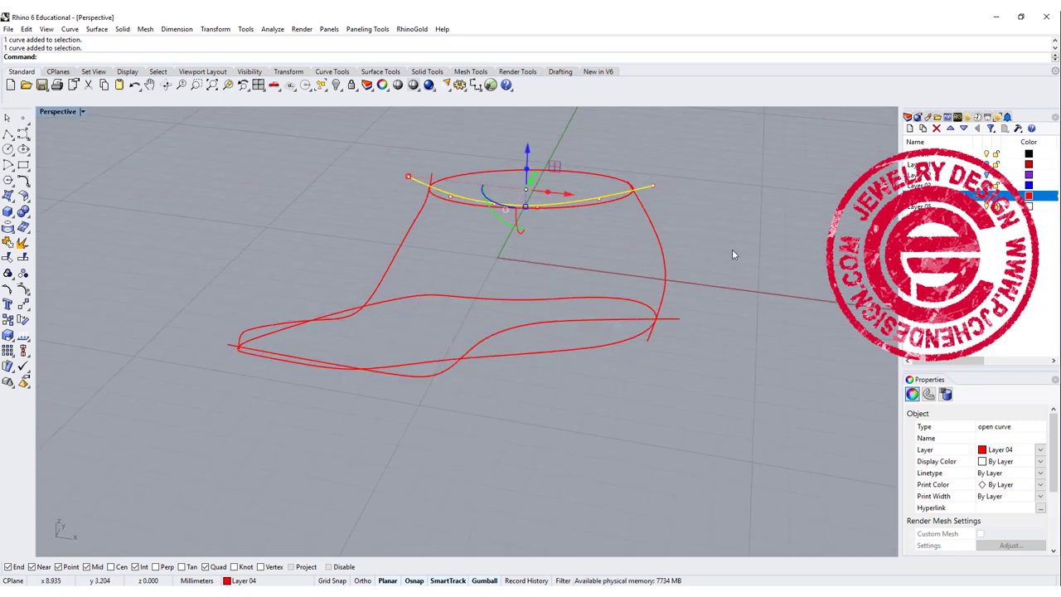
click(764, 257)
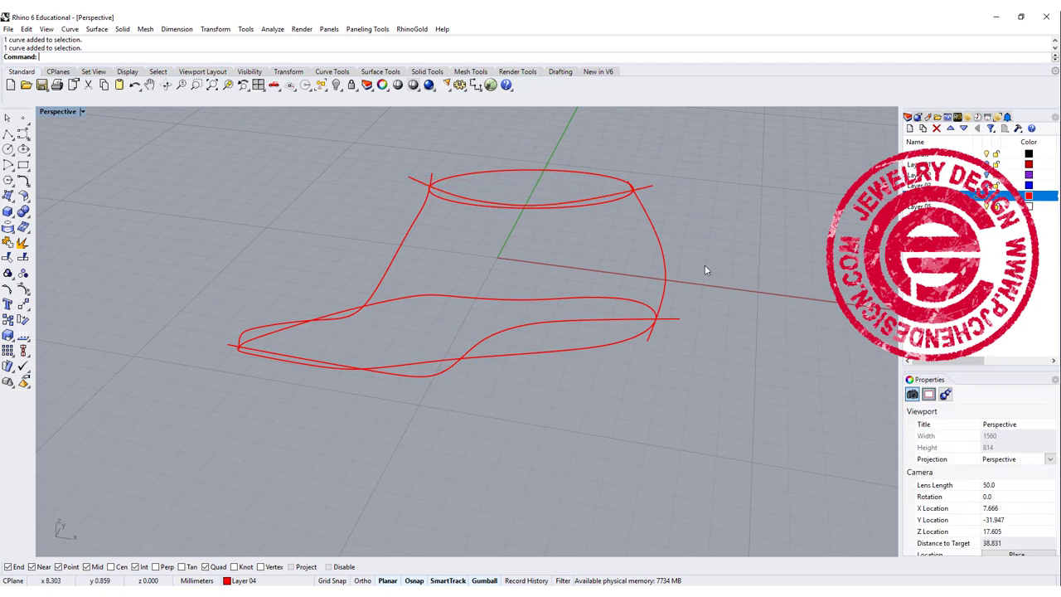
Create a 3D sole outline with Curve from 2 Views, using the flat outline and the side view sole curve
click(25, 189)
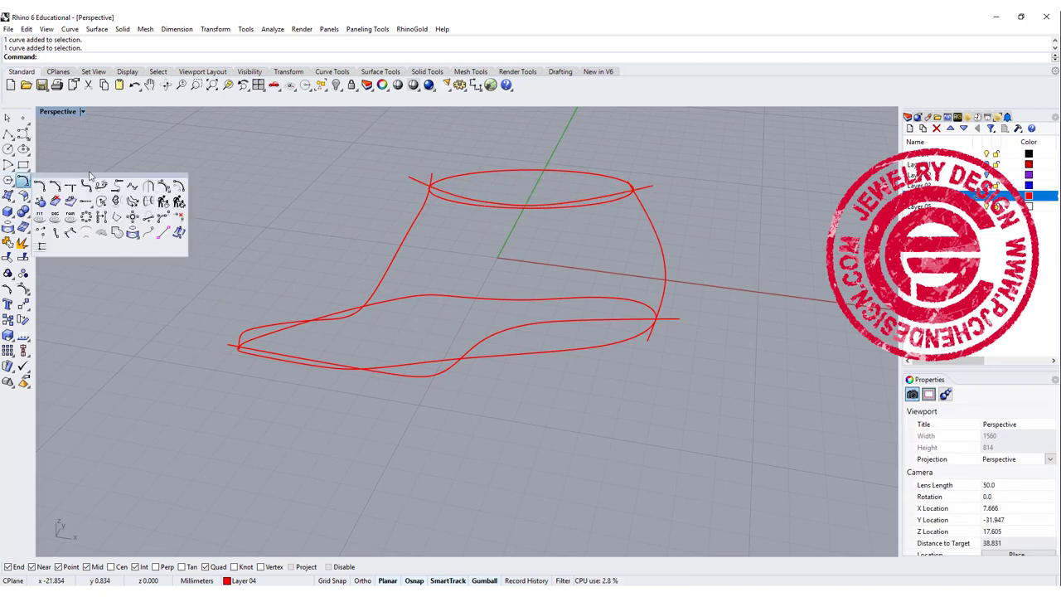
click(116, 203)
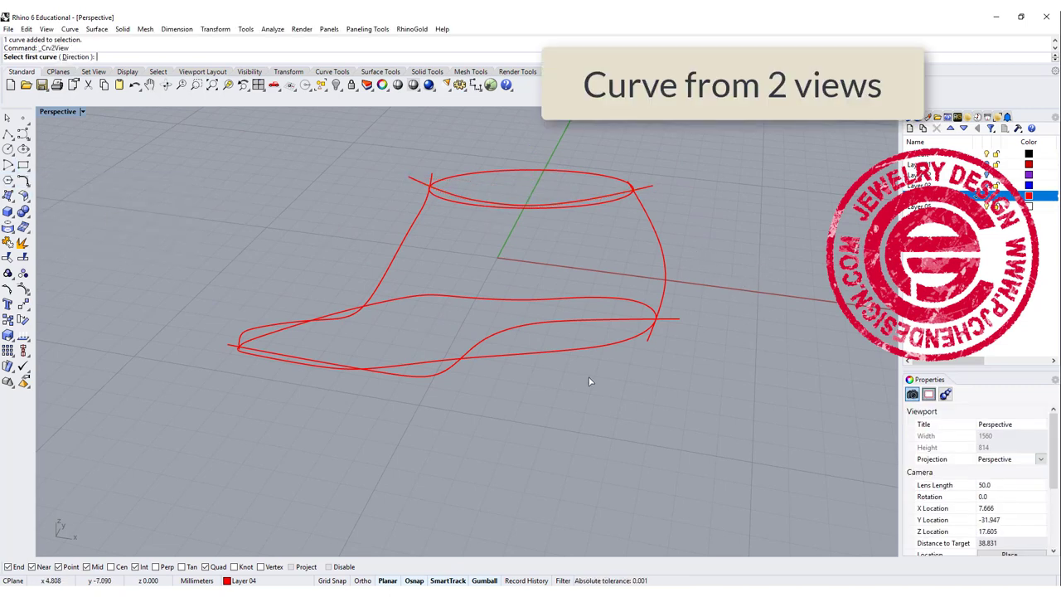
click(584, 350)
click(587, 323)
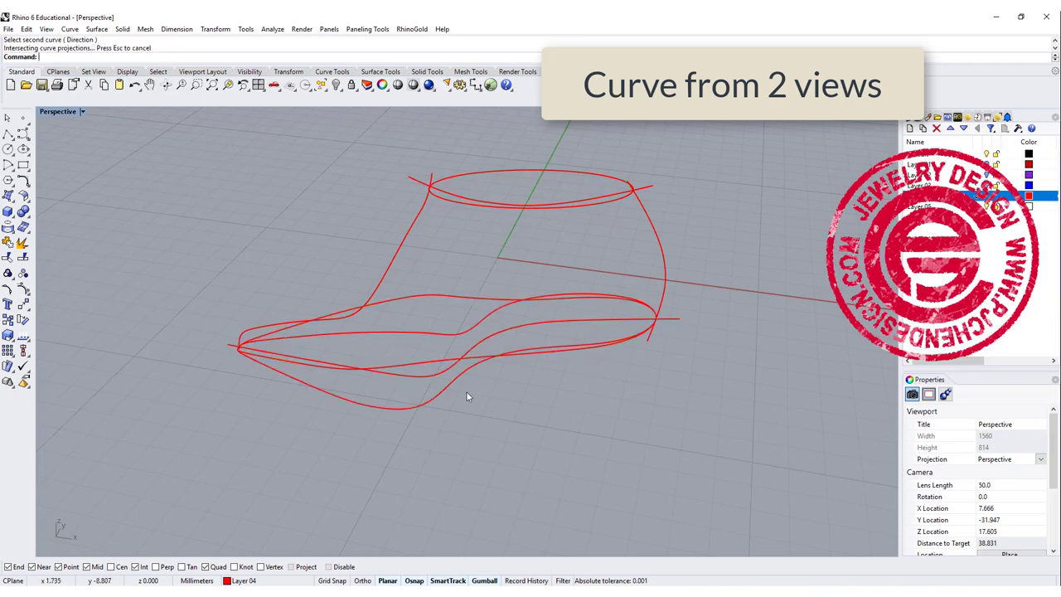
right_drag(438, 396, 558, 459)
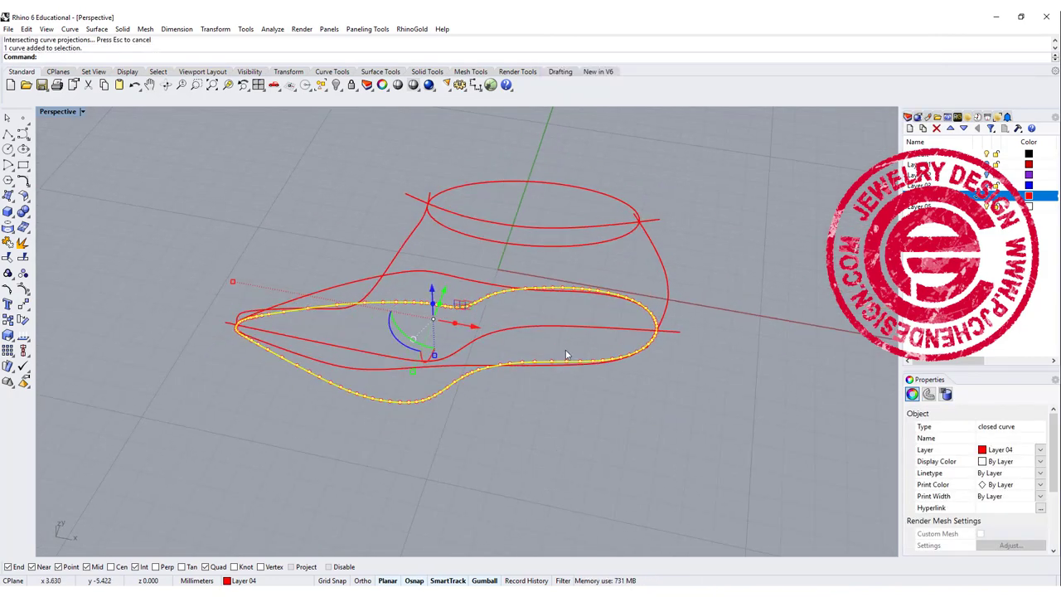
Create a 3D top opening curve with Curve from 2 Views, using the ellipse and the side view top curve
click(491, 265)
click(550, 246)
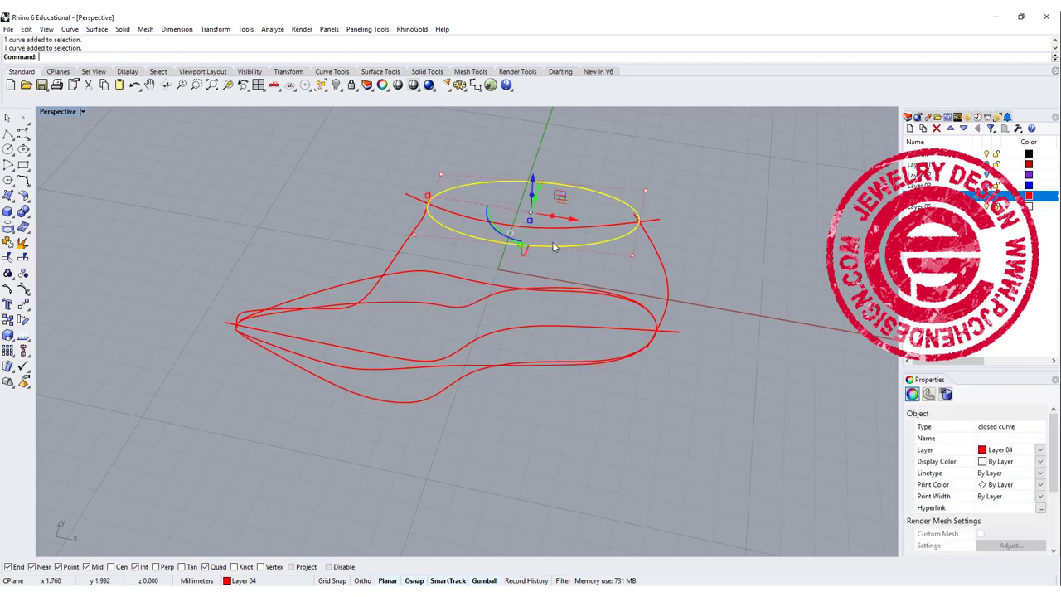
click(561, 228)
right_click(576, 246)
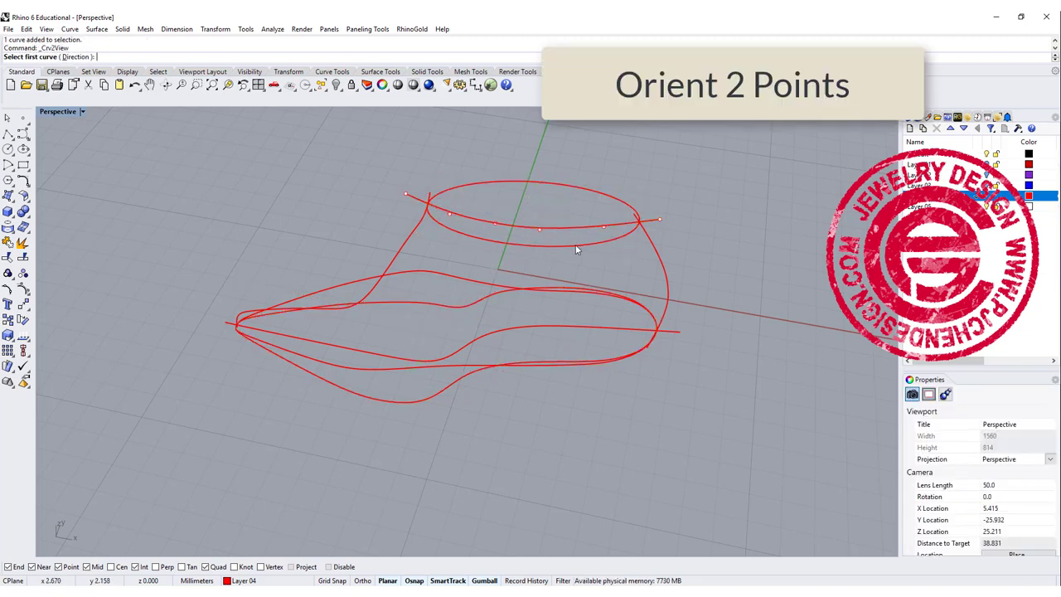
click(575, 245)
click(575, 229)
Hide the original ellipse and flat outline, keeping the two 3D curves and the side view curves
right_drag(652, 256, 538, 219)
scroll(538, 219, up, 4)
click(462, 238)
right_drag(753, 237, 728, 223)
click(626, 187)
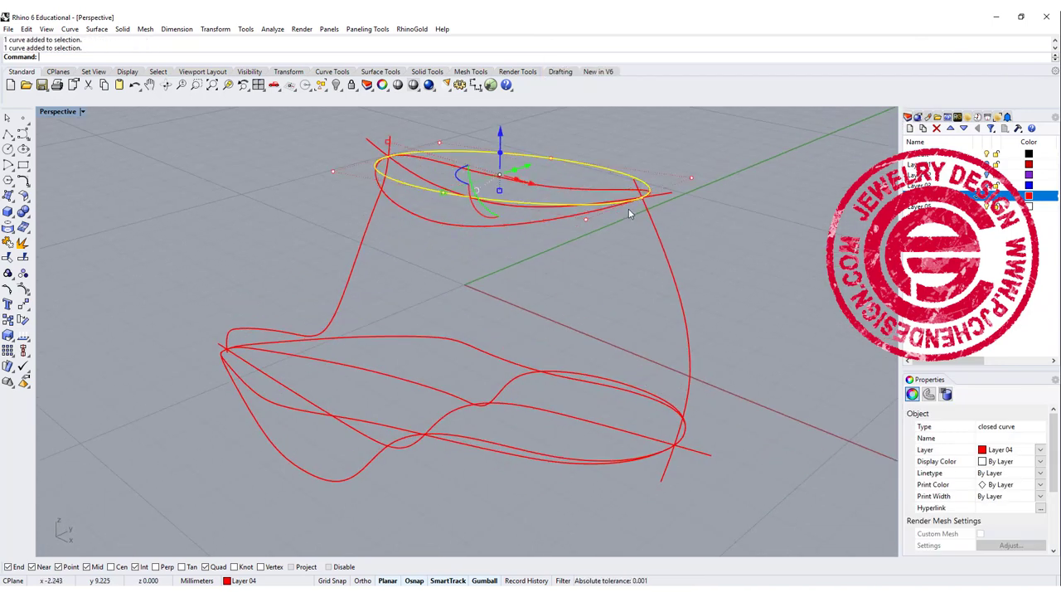
shift+click(496, 357)
click(338, 89)
right_drag(561, 304, 582, 267)
scroll(592, 280, up, 2)
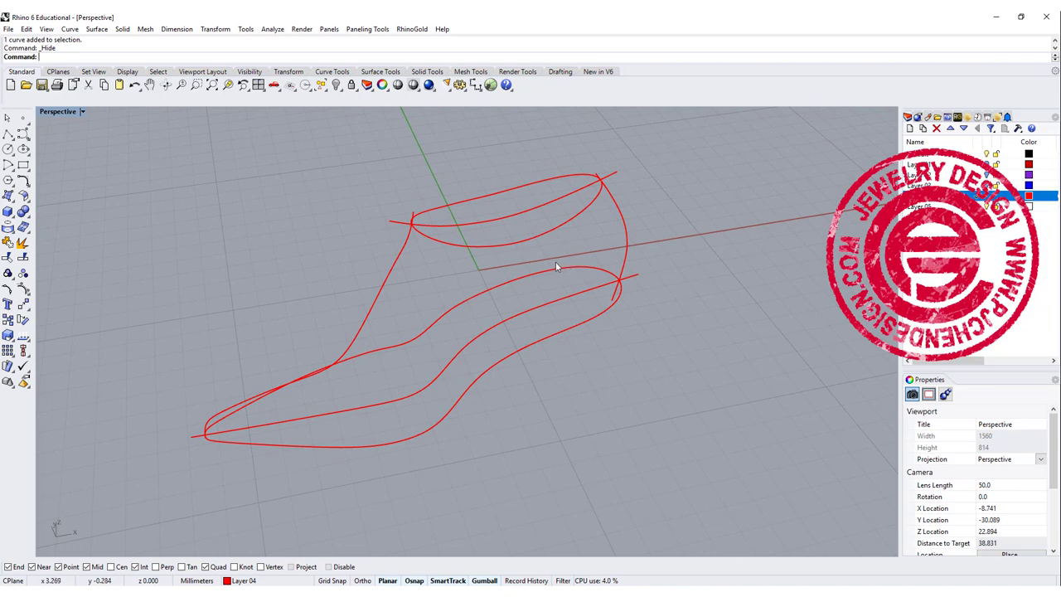
Start Sweep 2 Rails with the 3D opening and sole outline as rails, and the heel and cone curves as cross sections
click(100, 30)
click(168, 78)
right_drag(533, 296, 521, 243)
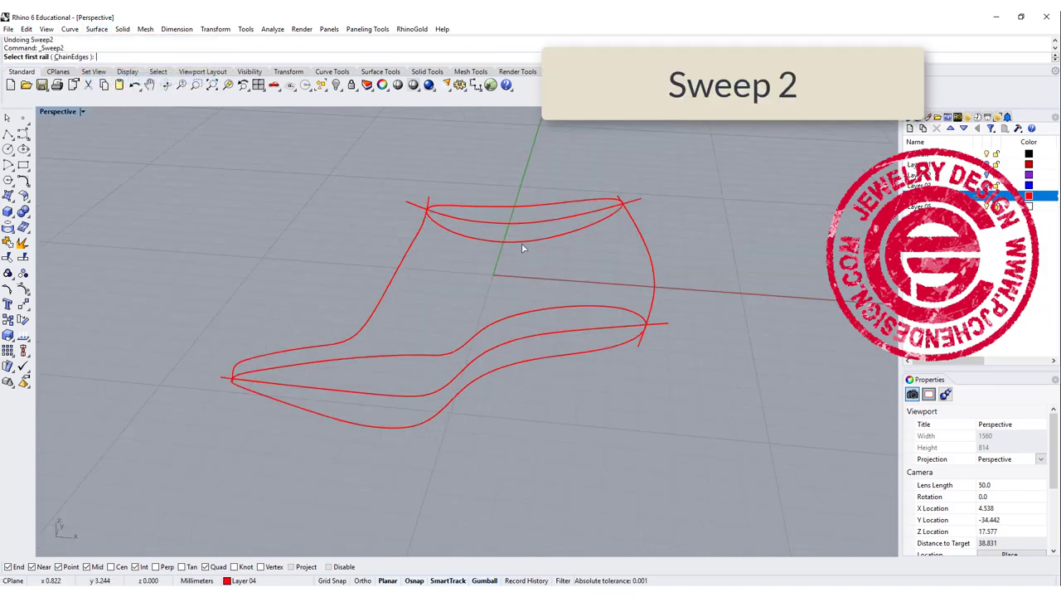
click(522, 242)
click(531, 363)
click(649, 288)
click(397, 286)
key(Return)
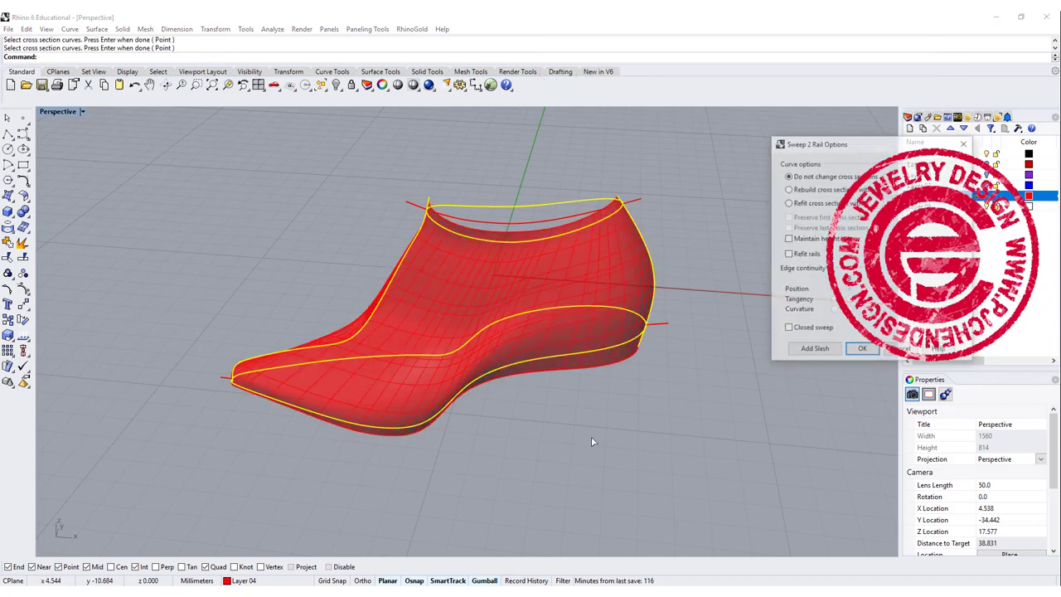
Enable the closed sweep option and create the swept shoe last surface
click(788, 329)
right_drag(504, 341, 569, 358)
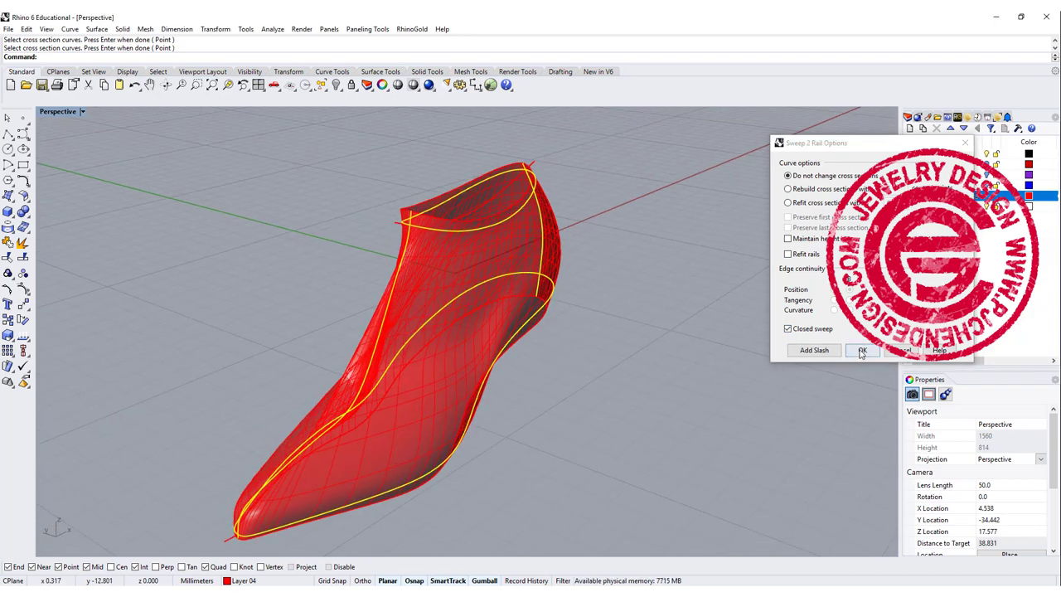
click(864, 351)
Inspect the shape of the swept surface around the opening, the sides and the toe
right_drag(419, 355, 585, 313)
scroll(508, 333, up, 4)
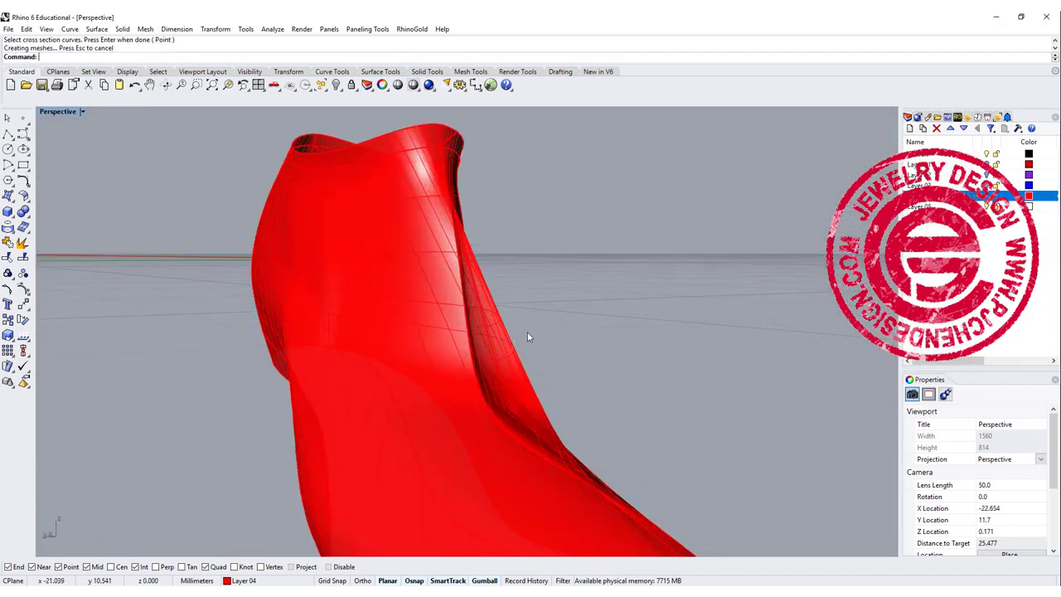
scroll(537, 272, down, 6)
right_drag(536, 272, 426, 233)
right_drag(396, 282, 249, 422)
scroll(247, 349, up, 5)
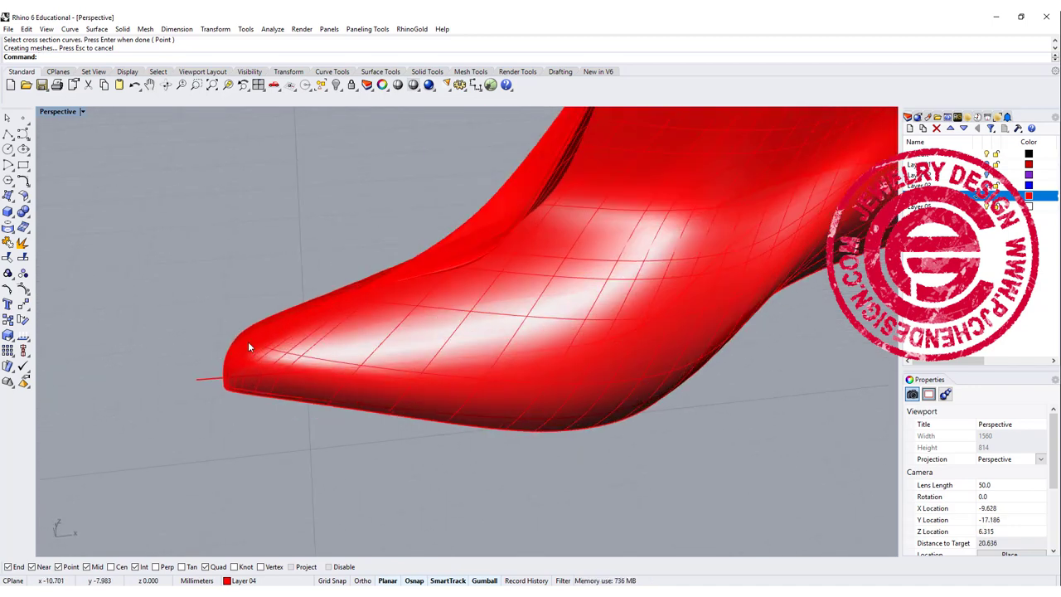
scroll(257, 348, down, 5)
right_drag(402, 352, 489, 332)
Move the swept shoe surface aside along the Y axis, clear of its framework curves
click(494, 253)
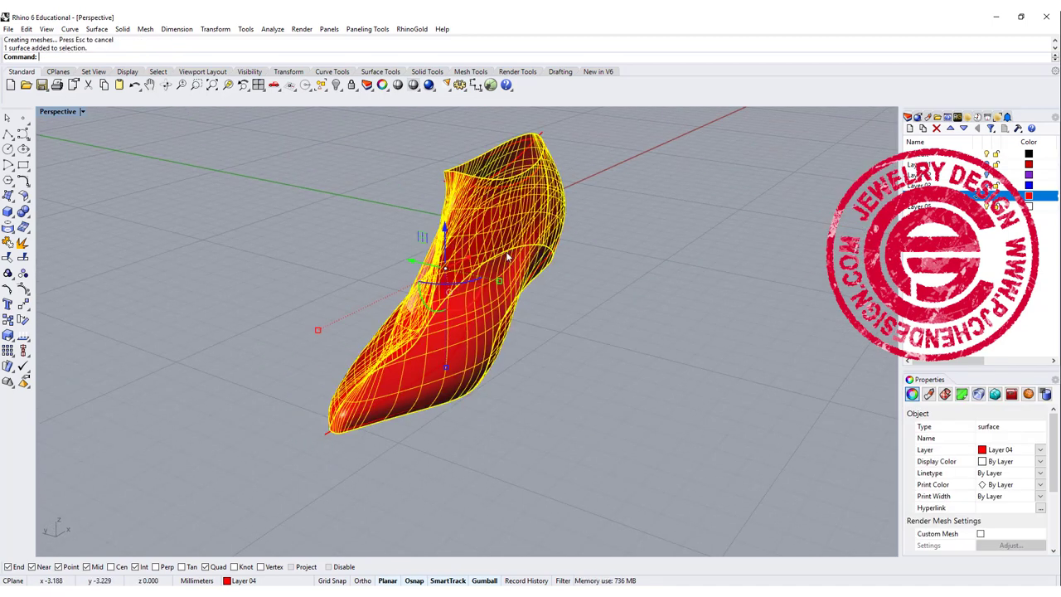
drag(412, 262, 161, 208)
click(186, 390)
right_drag(186, 390, 294, 337)
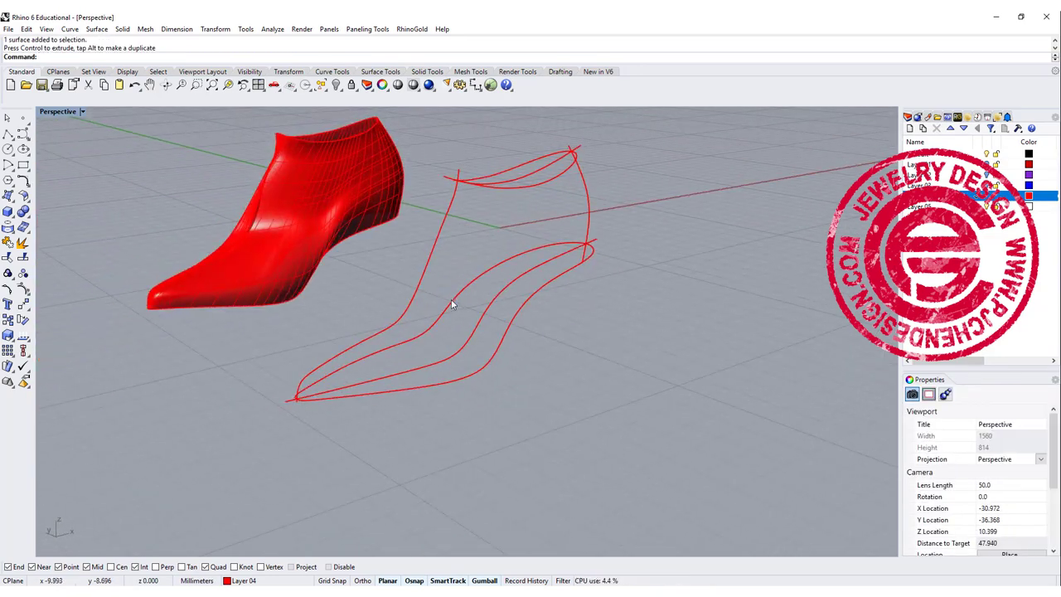
Examine the framework's heel and cone curves from several angles, including the open sides between opening and sole outline
right_drag(504, 264, 462, 266)
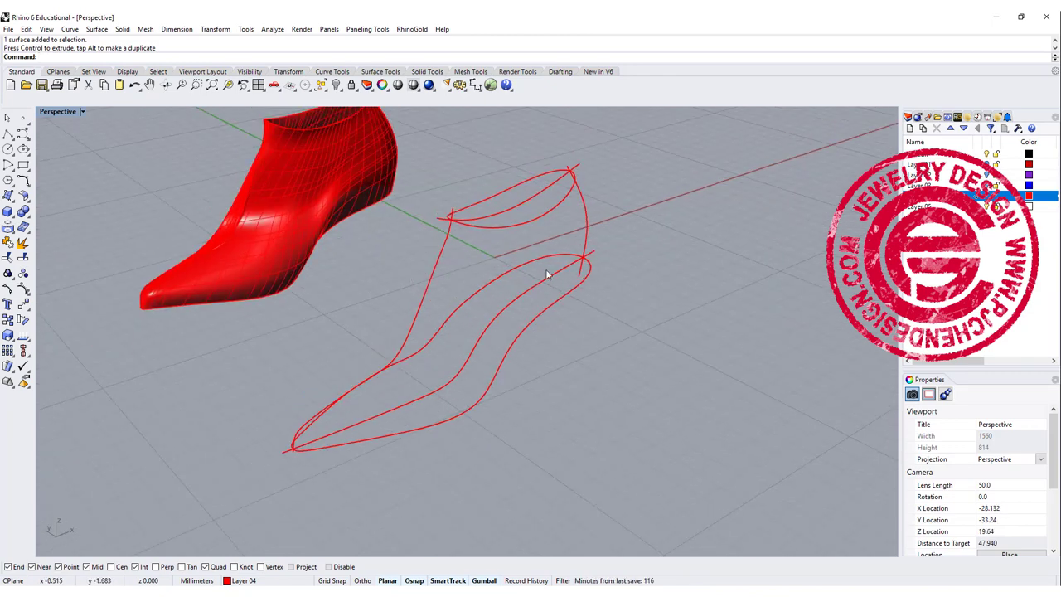
right_drag(554, 276, 583, 238)
click(535, 249)
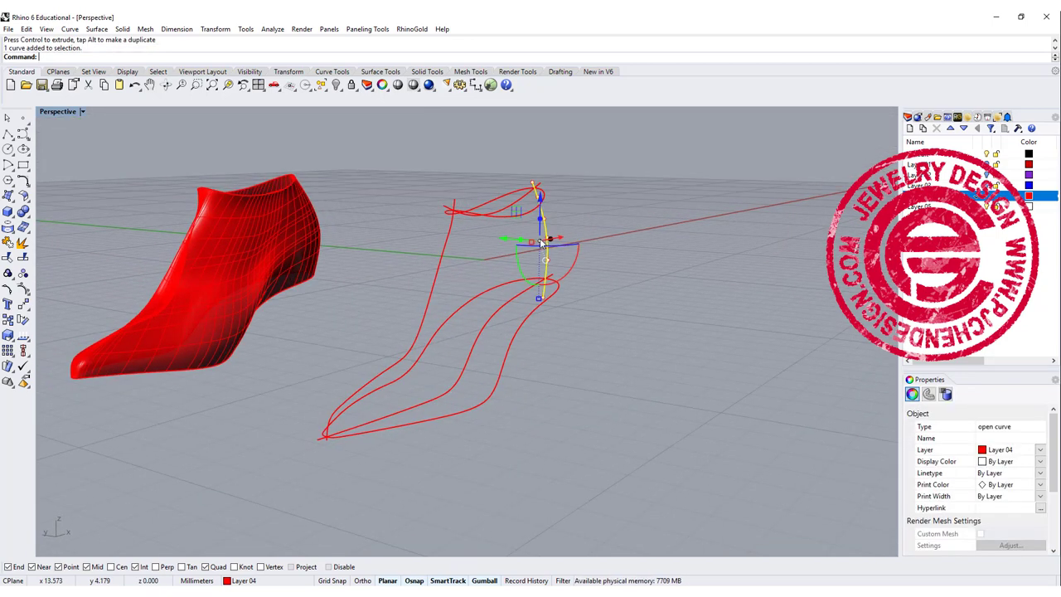
click(438, 272)
click(574, 290)
right_drag(575, 310, 644, 290)
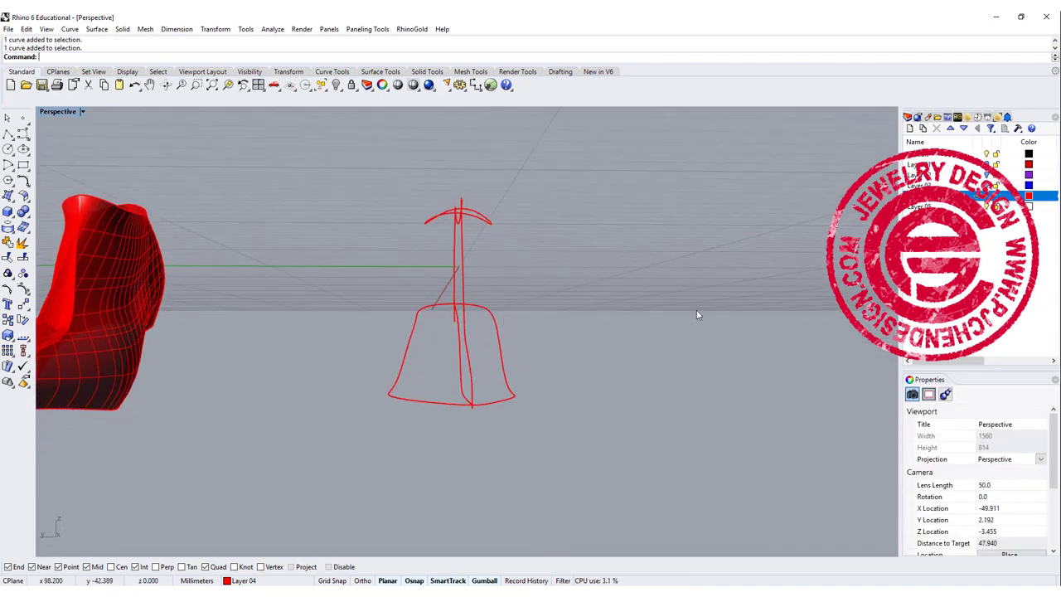
right_drag(697, 312, 448, 249)
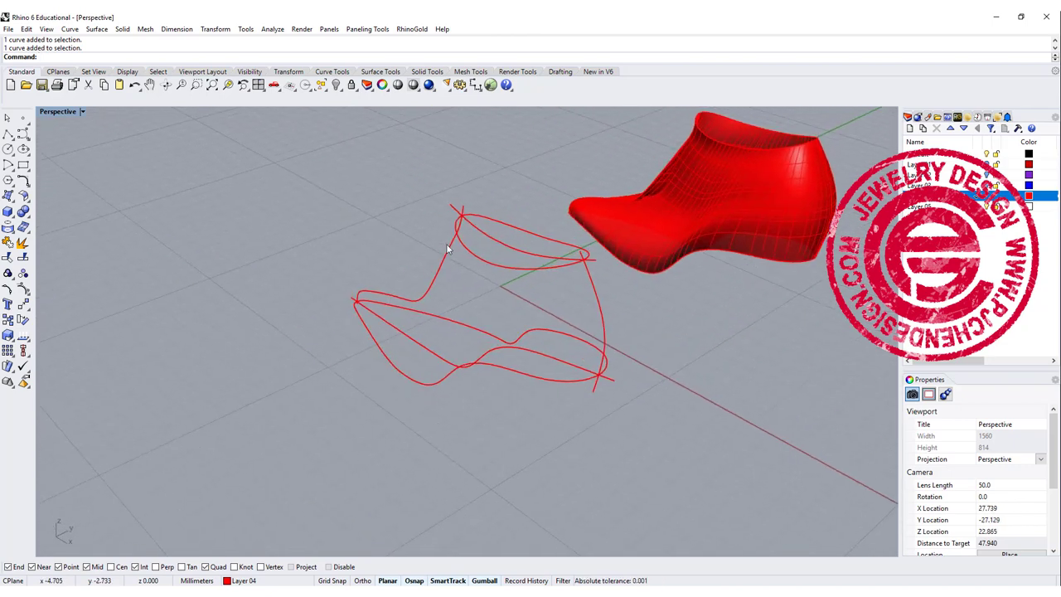
In the Right view, draw an outward-bowed four-point curve beside the framework on the side away from the shoe surface
double_click(80, 113)
double_click(477, 338)
scroll(493, 304, down, 4)
right_drag(465, 325, 443, 306)
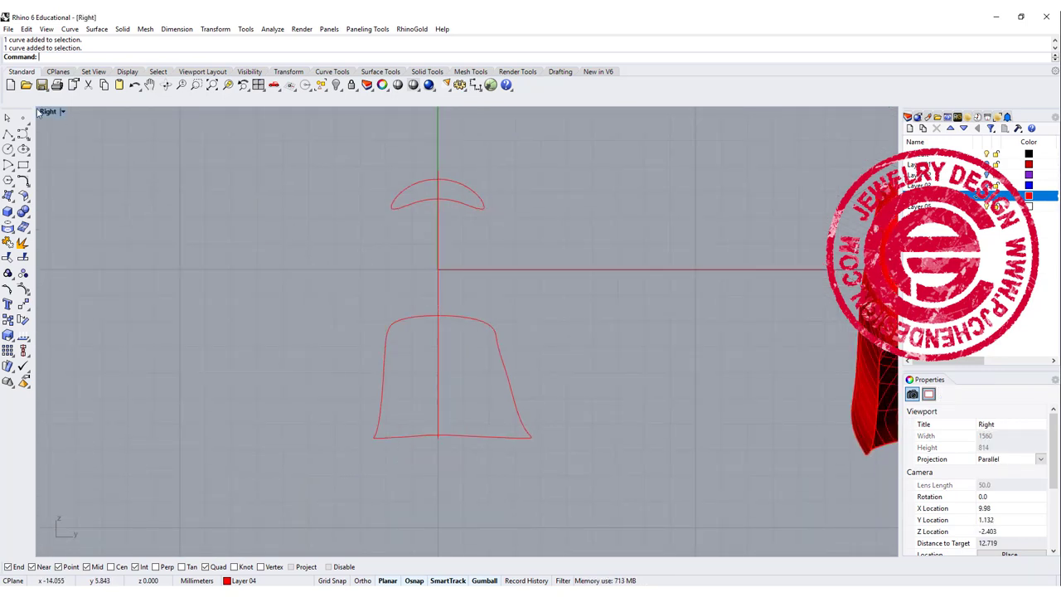
click(23, 134)
click(279, 209)
click(260, 245)
click(262, 302)
click(273, 349)
key(Return)
Draw a second outward-bowed four-point curve on the framework's opposite side, facing the shoe surface
key(Return)
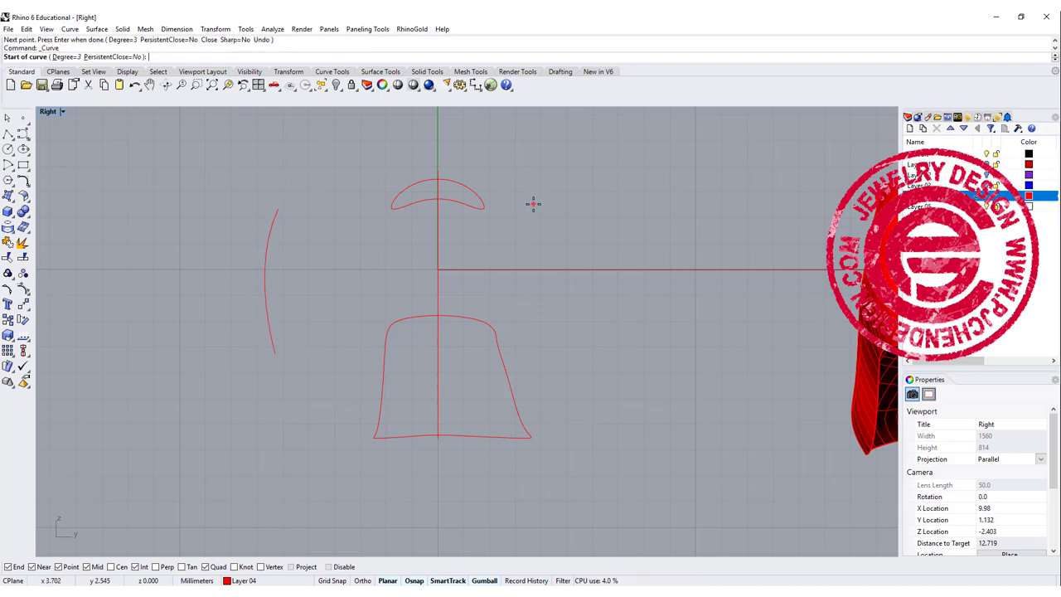
click(534, 204)
click(558, 253)
click(553, 307)
click(538, 336)
key(Return)
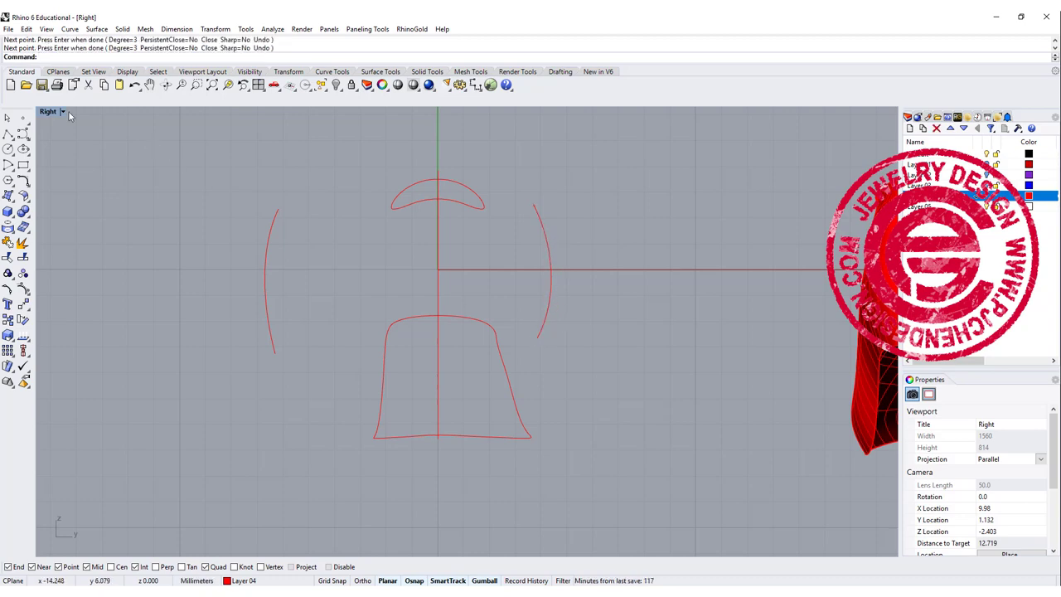
In Perspective, start Orient 2 Points on the first side curve, taking its upper and lower ends as reference points
double_click(47, 112)
right_drag(731, 180, 654, 182)
scroll(654, 182, up, 4)
double_click(490, 112)
right_drag(519, 235, 455, 226)
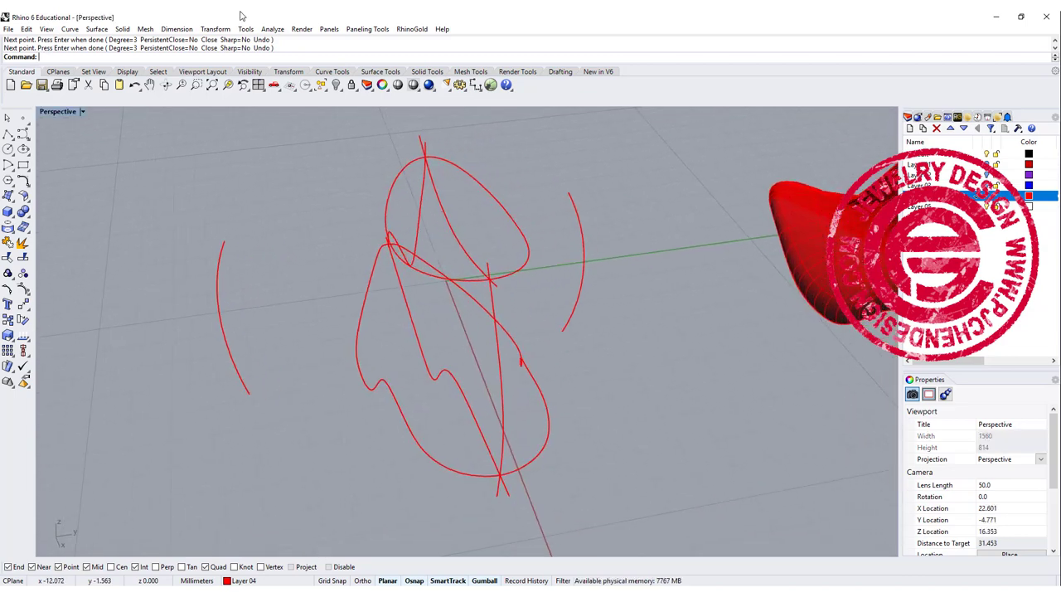
click(220, 33)
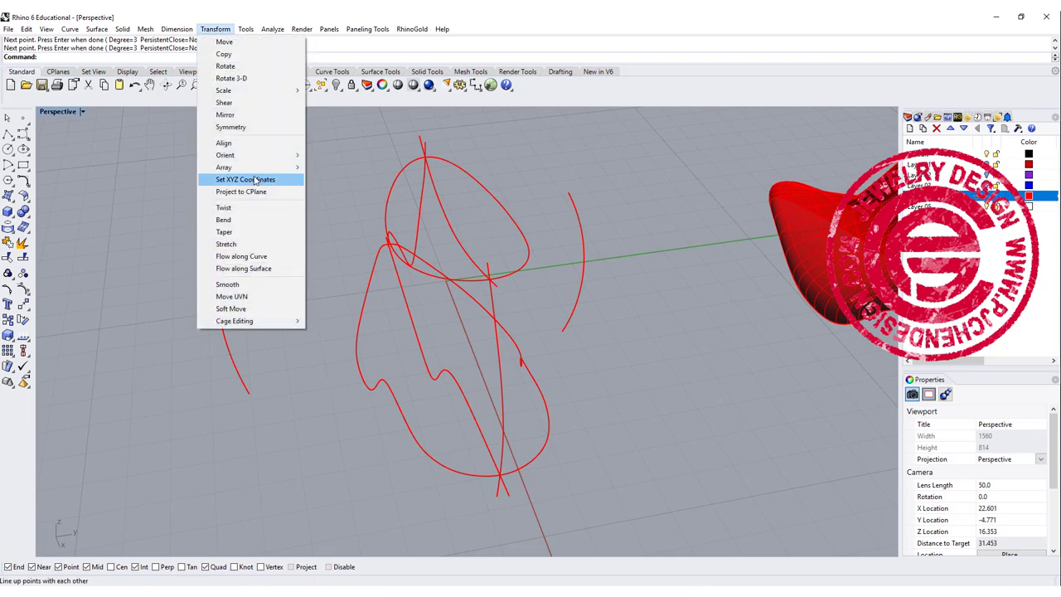
mouse_move(249, 155)
click(332, 155)
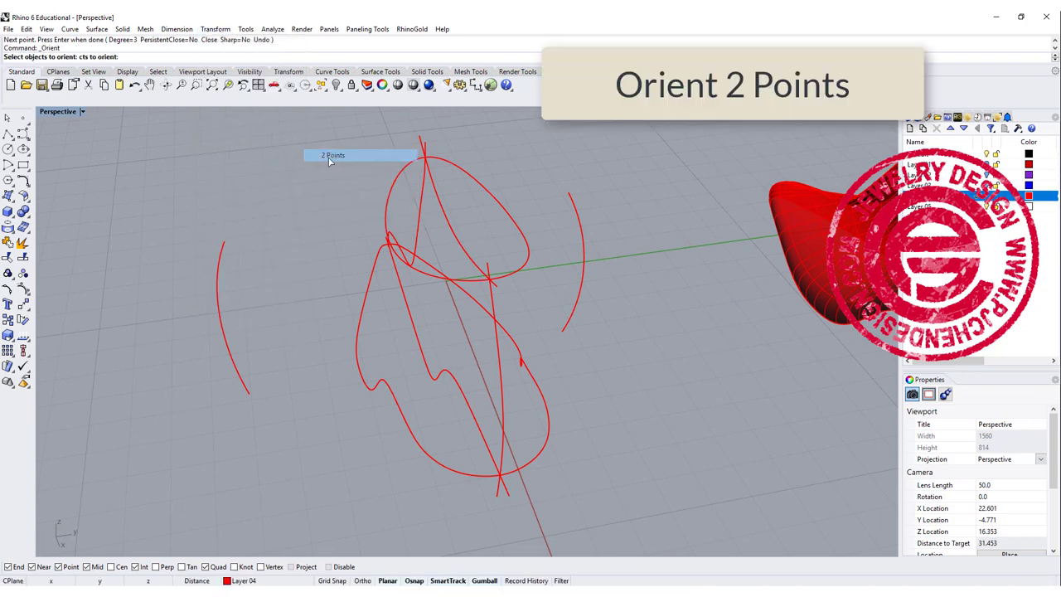
click(219, 280)
key(Return)
click(224, 241)
click(248, 393)
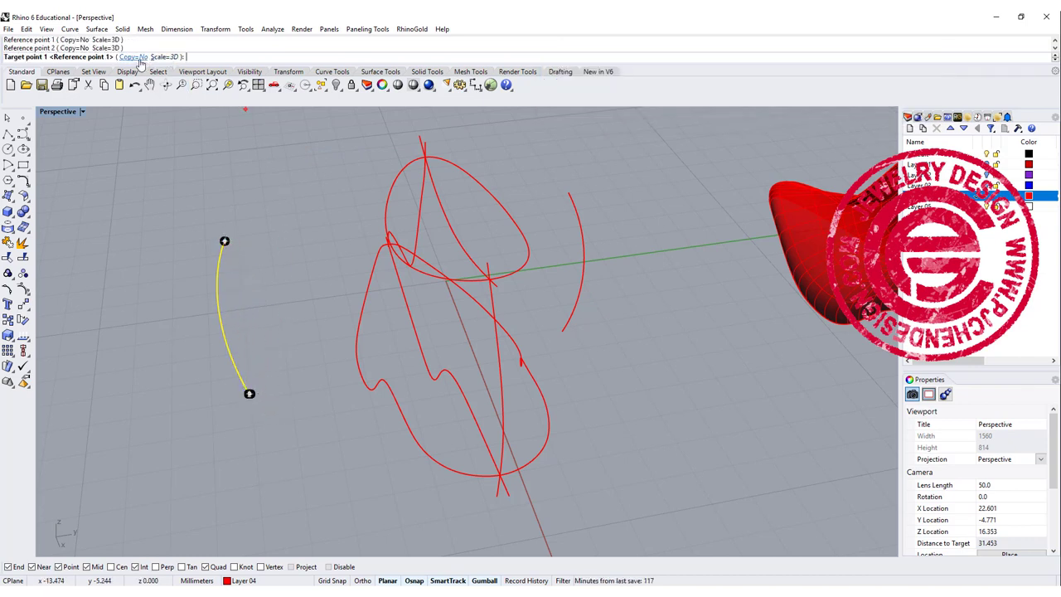
Orient the side curve with 3D scaling from the top opening's side quadrant to the sole outline directly beneath it
mouse_move(445, 308)
right_down()
mouse_move(495, 304)
mouse_move(467, 277)
right_up()
click(444, 261)
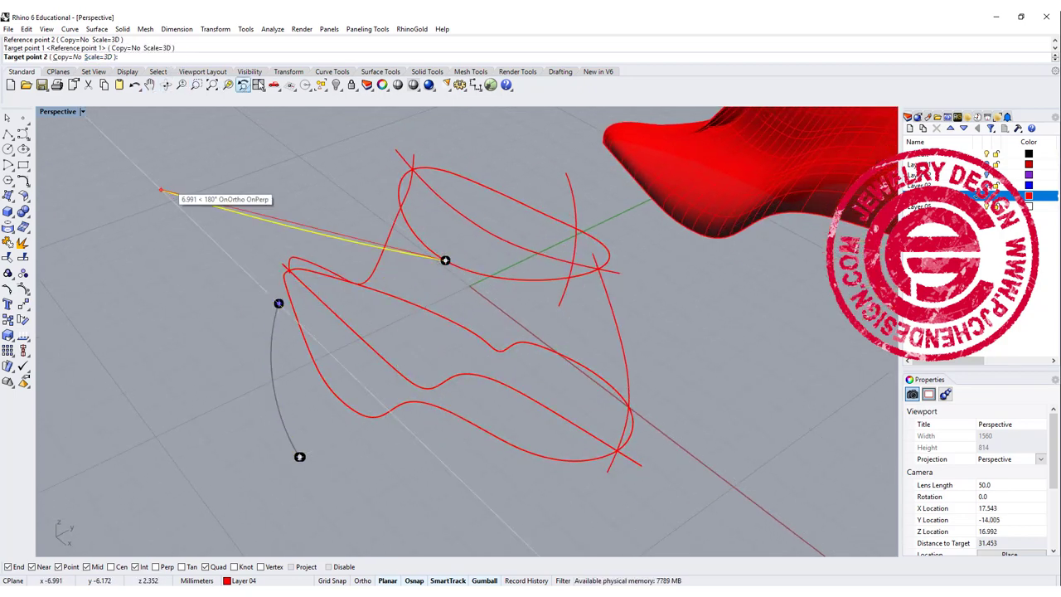
double_click(58, 112)
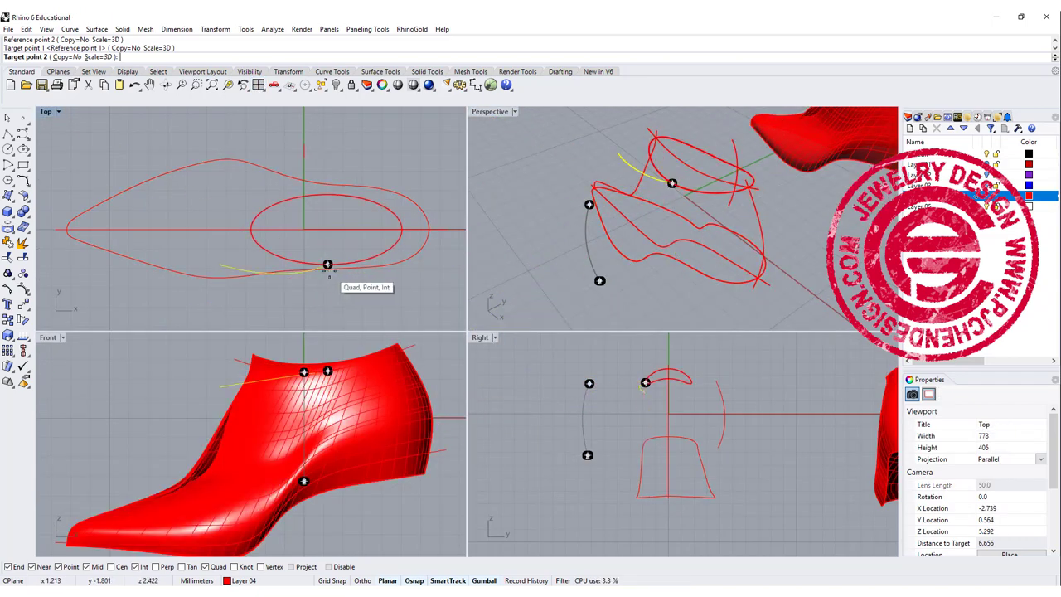
scroll(328, 266, up, 5)
scroll(311, 247, up, 2)
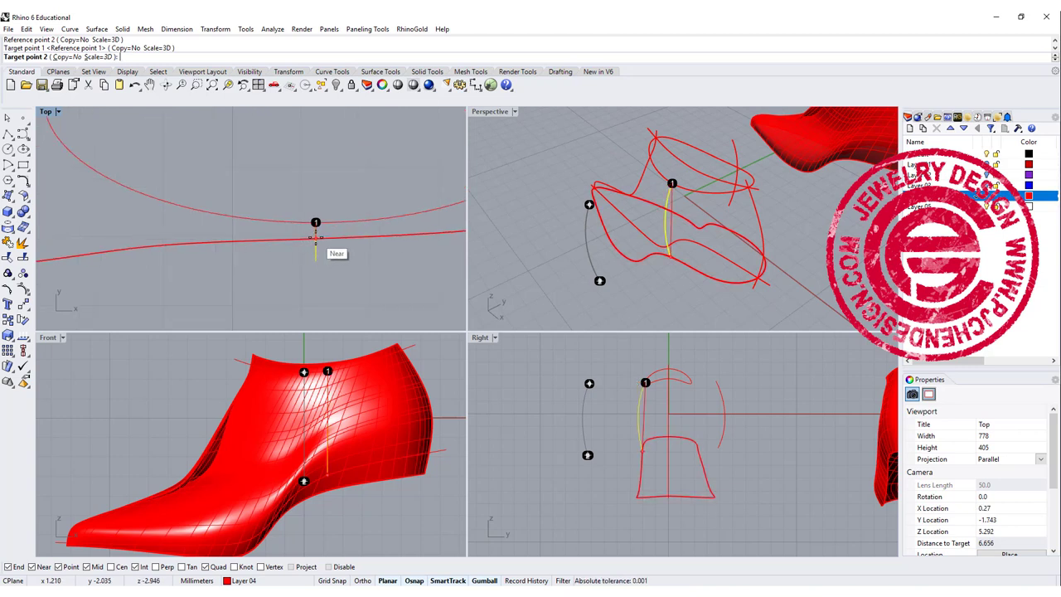
click(315, 239)
Orient the second side curve with 3D scaling from the top opening's opposite side quadrant to the sole outline directly beneath it
right_click(738, 160)
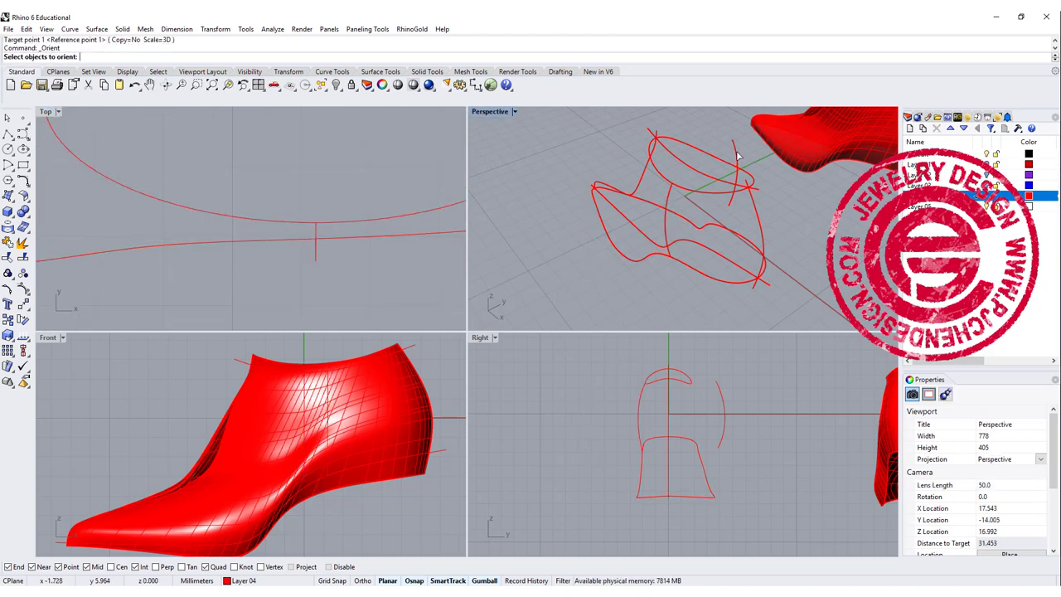
click(735, 146)
right_click(727, 142)
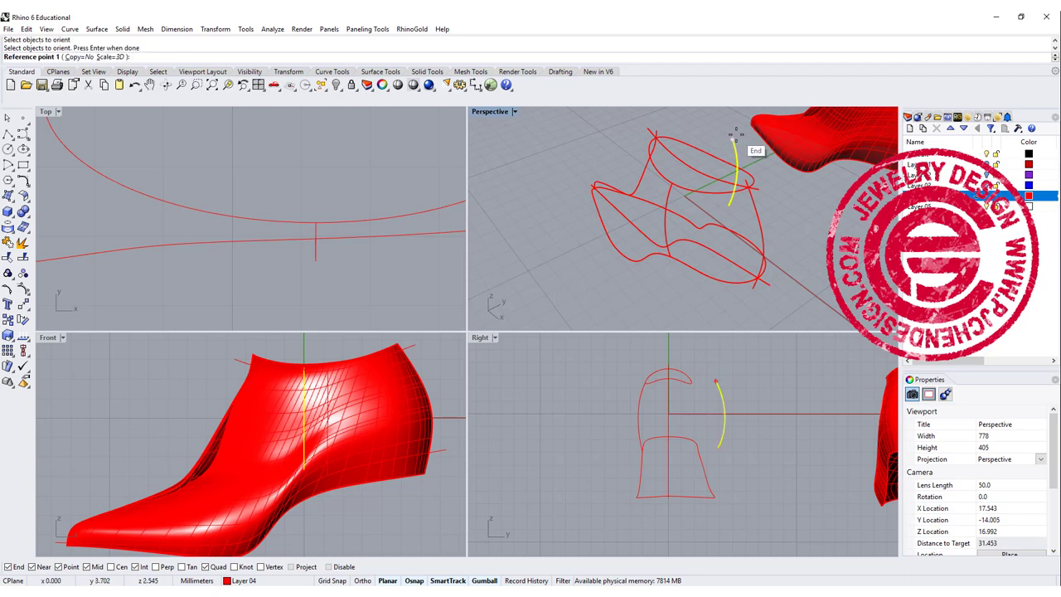
click(728, 207)
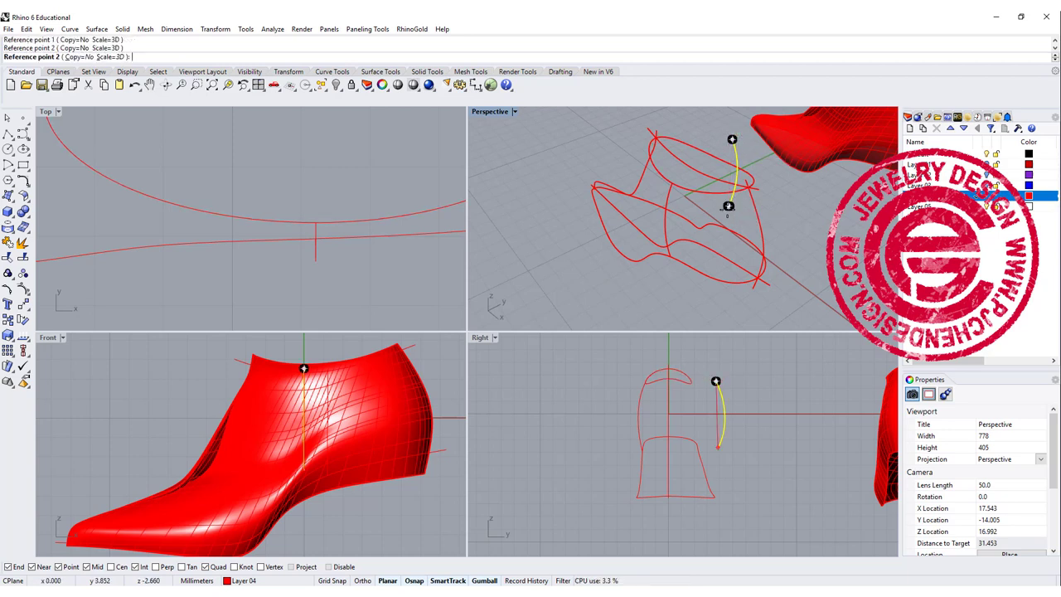
click(722, 160)
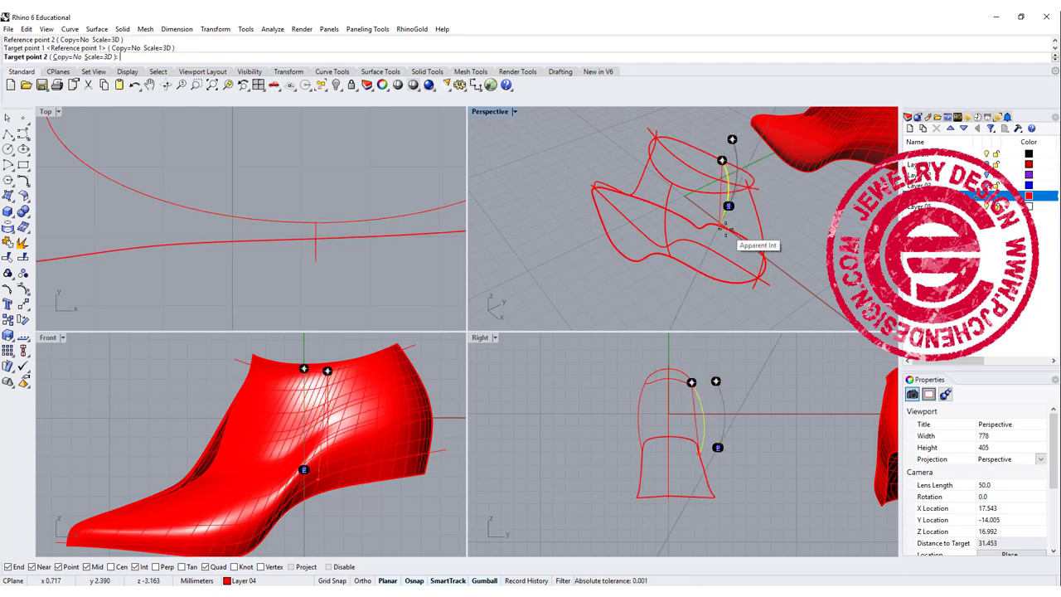
scroll(303, 182, down, 5)
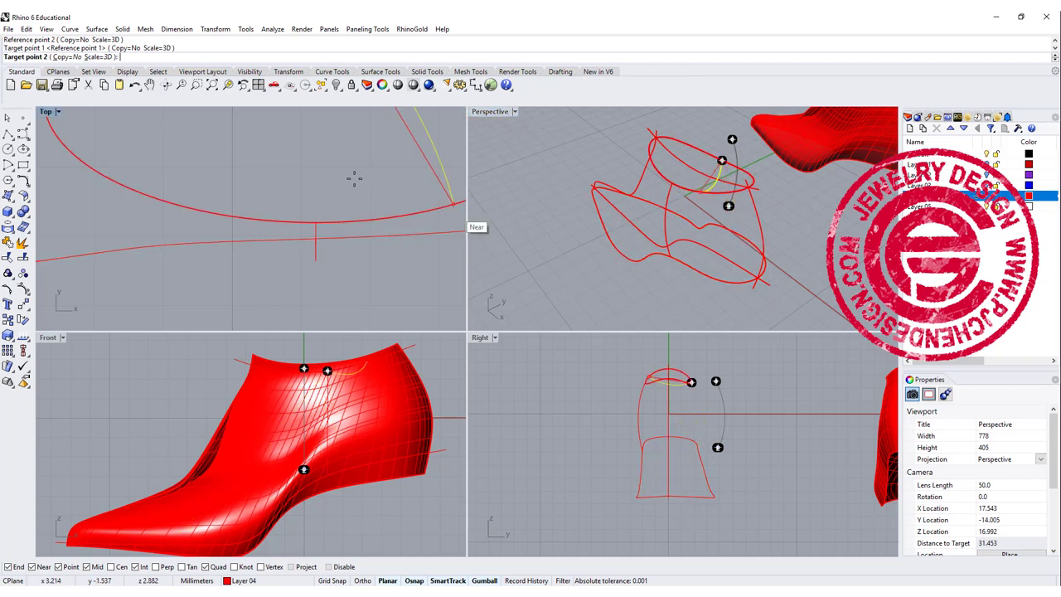
scroll(278, 207, up, 4)
click(255, 197)
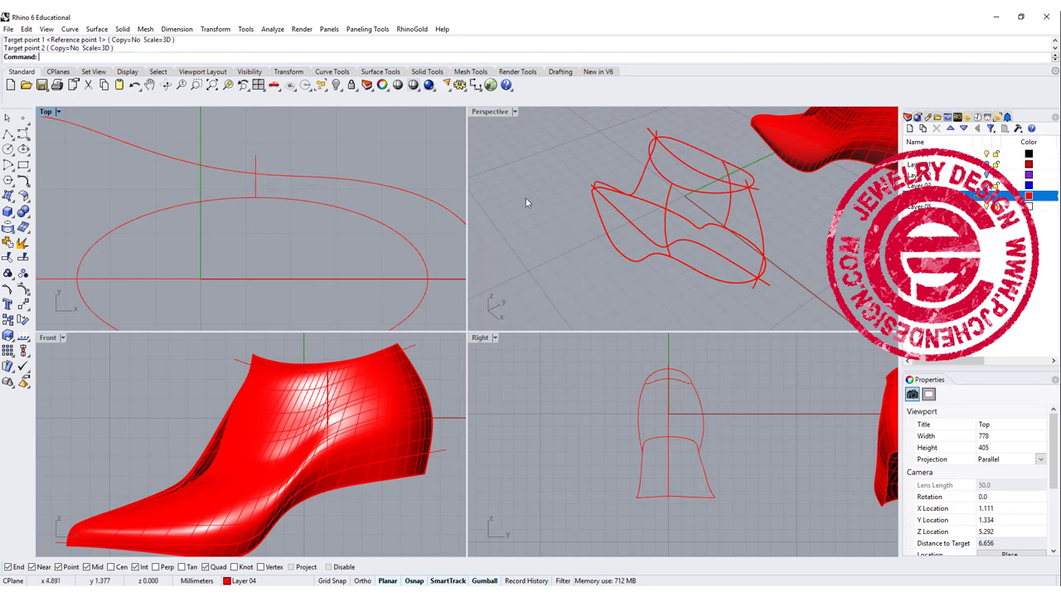
In Perspective, build a Curve Network surface from the opening, sole outline, front, heel and side curves, with Position edge matching
click(491, 131)
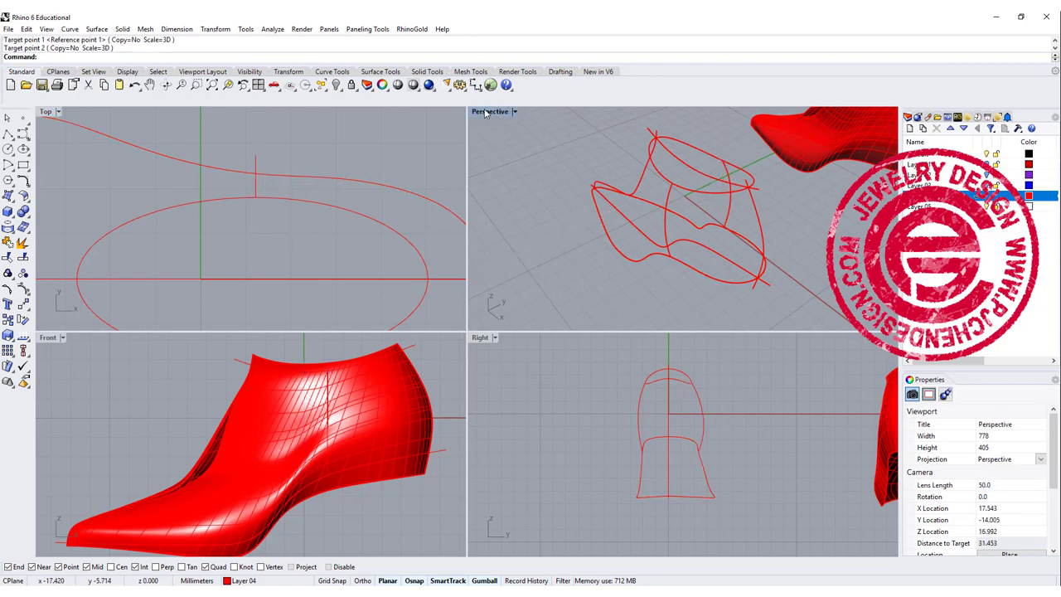
double_click(486, 113)
right_drag(459, 214, 457, 239)
click(101, 29)
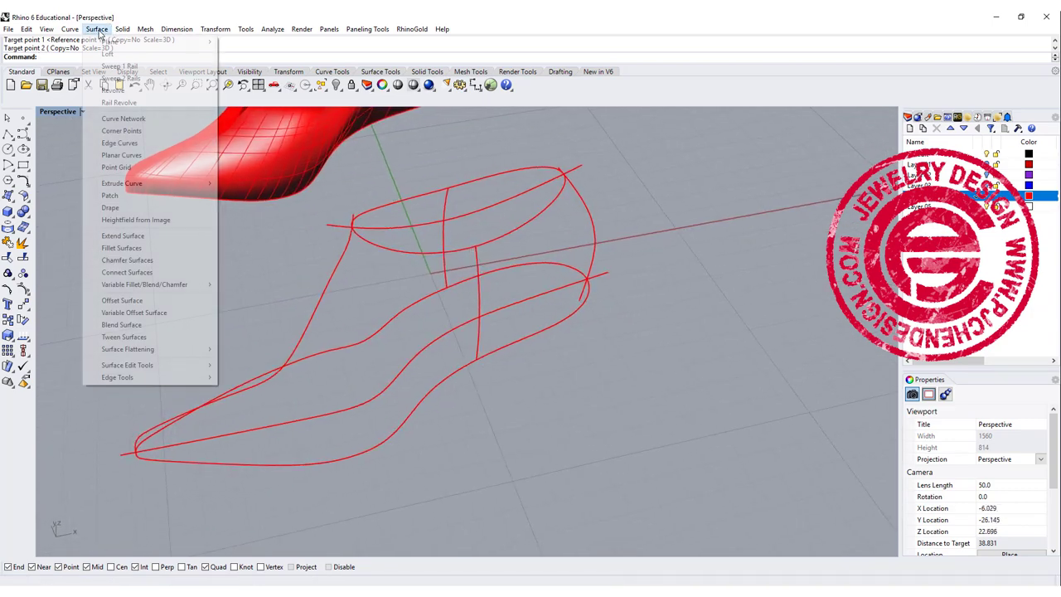
click(122, 119)
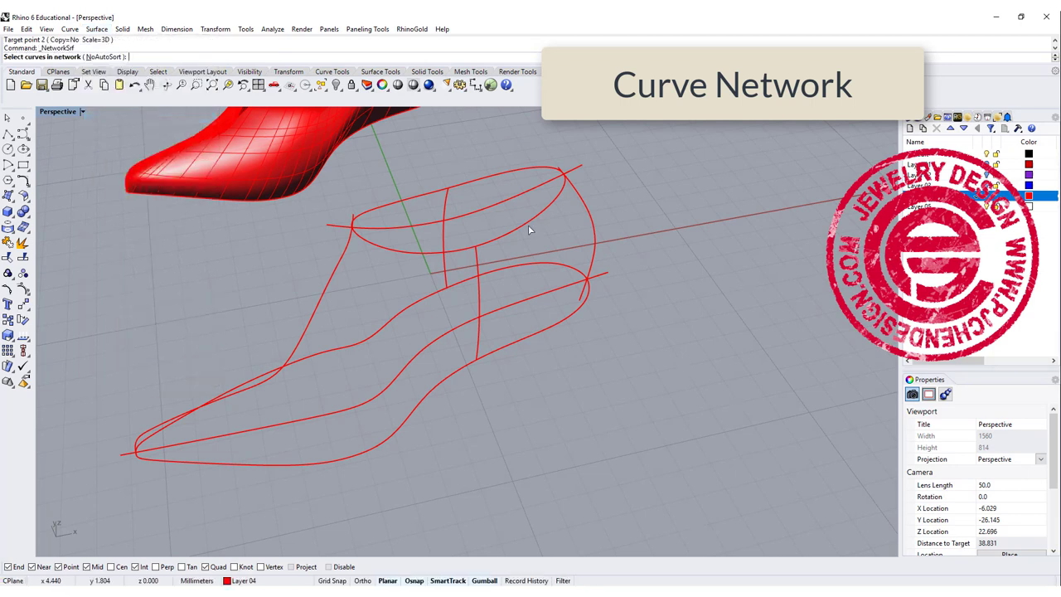
click(592, 228)
click(444, 238)
click(351, 262)
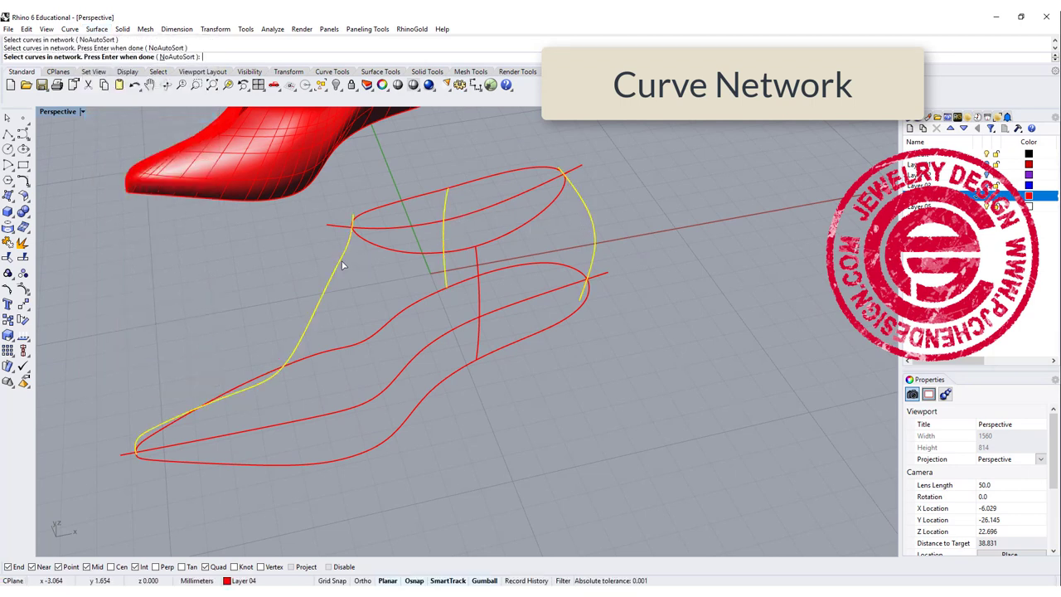
click(507, 236)
click(519, 340)
key(Return)
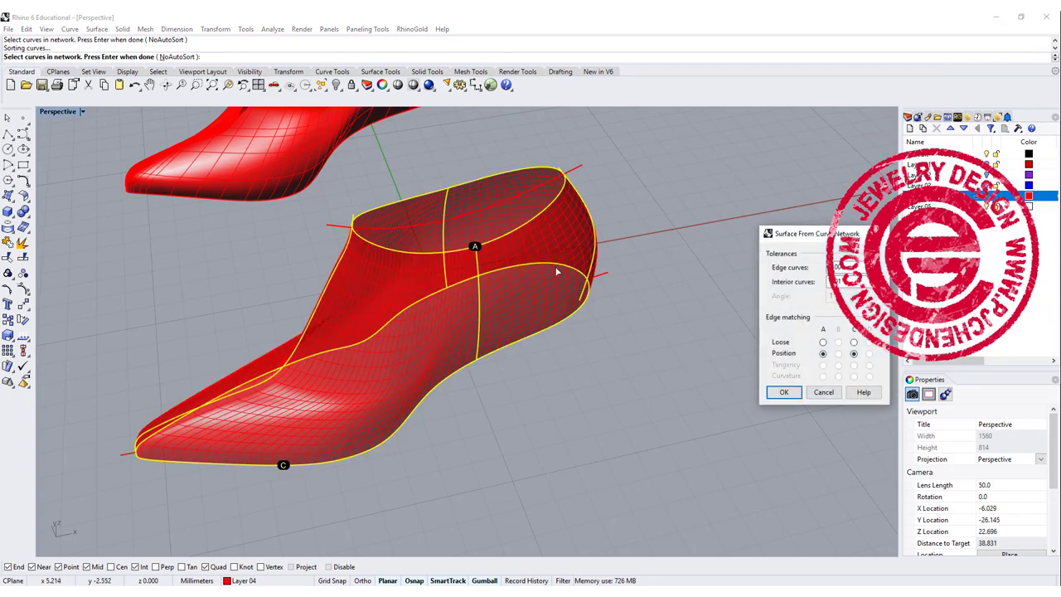
right_drag(551, 268, 594, 257)
click(782, 393)
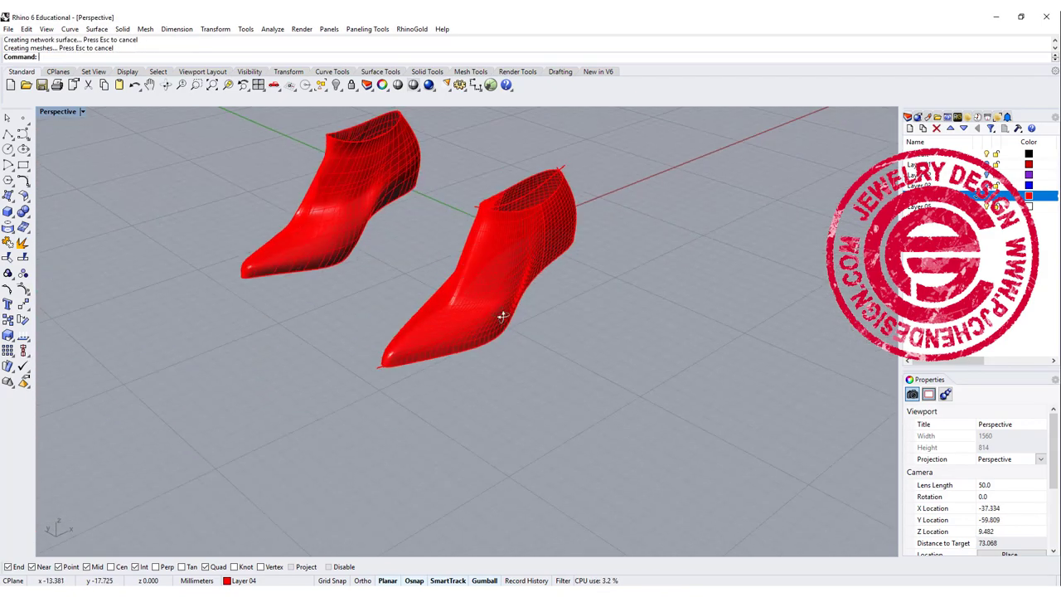
Examine the new network surface around the instep, arch and sole edge from several angles
scroll(538, 250, up, 6)
right_drag(535, 314, 423, 239)
scroll(487, 251, up, 6)
right_drag(489, 251, 454, 232)
click(466, 262)
click(554, 407)
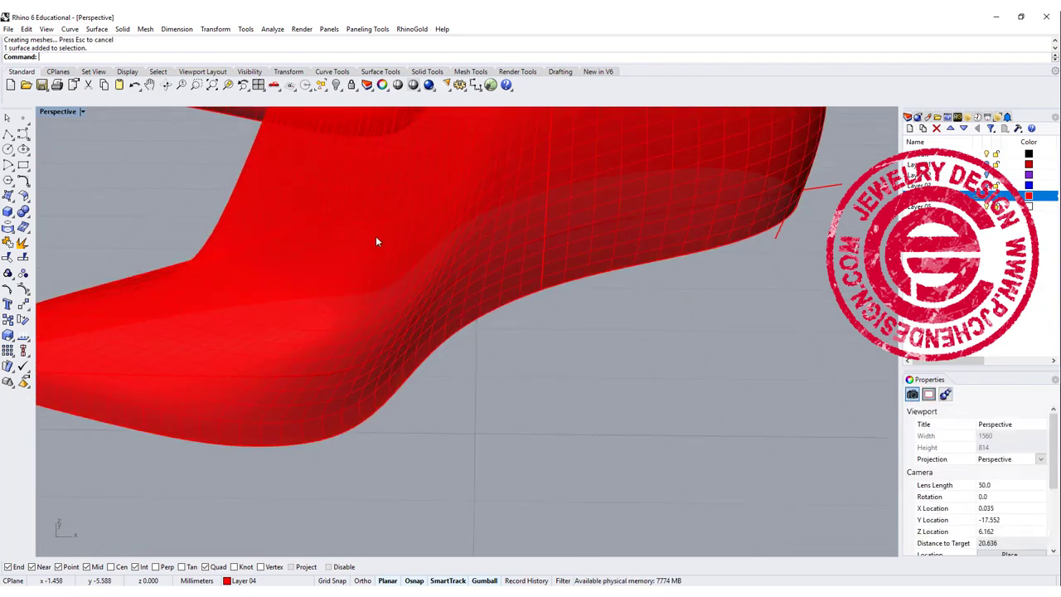
Try to rebuild the network surface with 22 U and 12 V points at degree 3, and undo the rebuild
right_drag(545, 308, 490, 282)
click(490, 282)
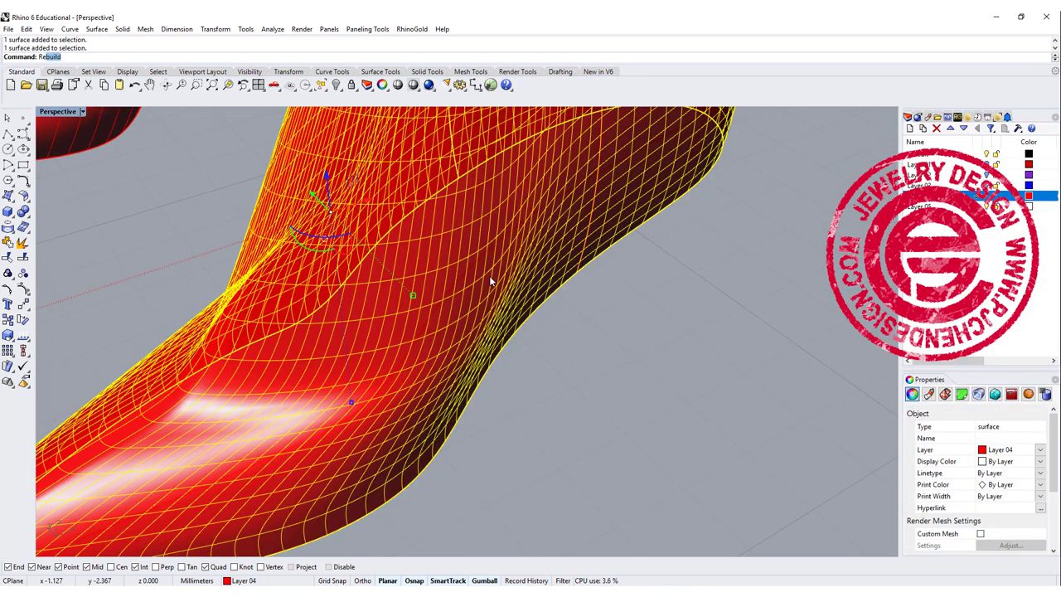
key(Return)
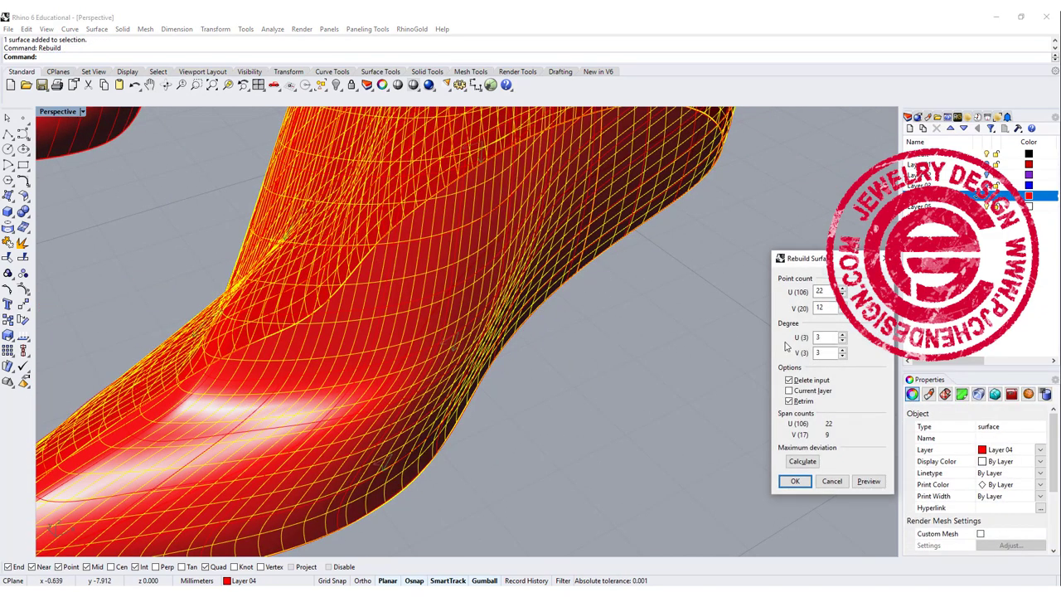
click(794, 481)
click(669, 399)
mouse_move(565, 311)
right_down()
mouse_move(636, 275)
mouse_move(730, 276)
mouse_move(715, 287)
mouse_move(431, 295)
mouse_move(442, 251)
mouse_move(497, 310)
mouse_move(573, 303)
right_up()
key(ctrl+z)
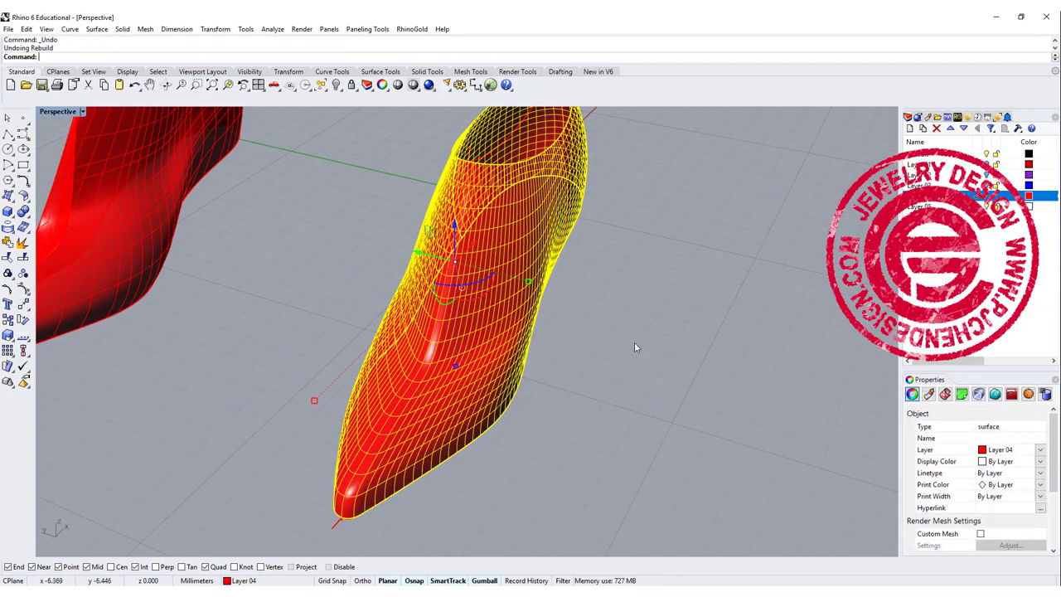
click(651, 351)
Extrude the opening and sole side profile curves straight to both sides by about 4 mm as open surfaces wider than the last
right_drag(650, 351, 606, 350)
click(695, 347)
shift+click(683, 224)
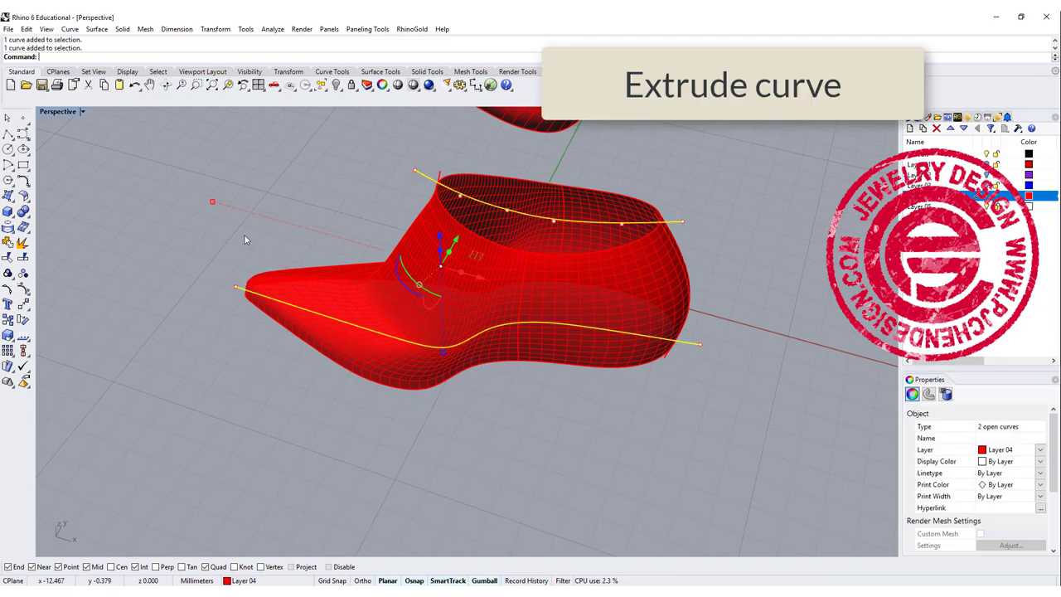
click(97, 29)
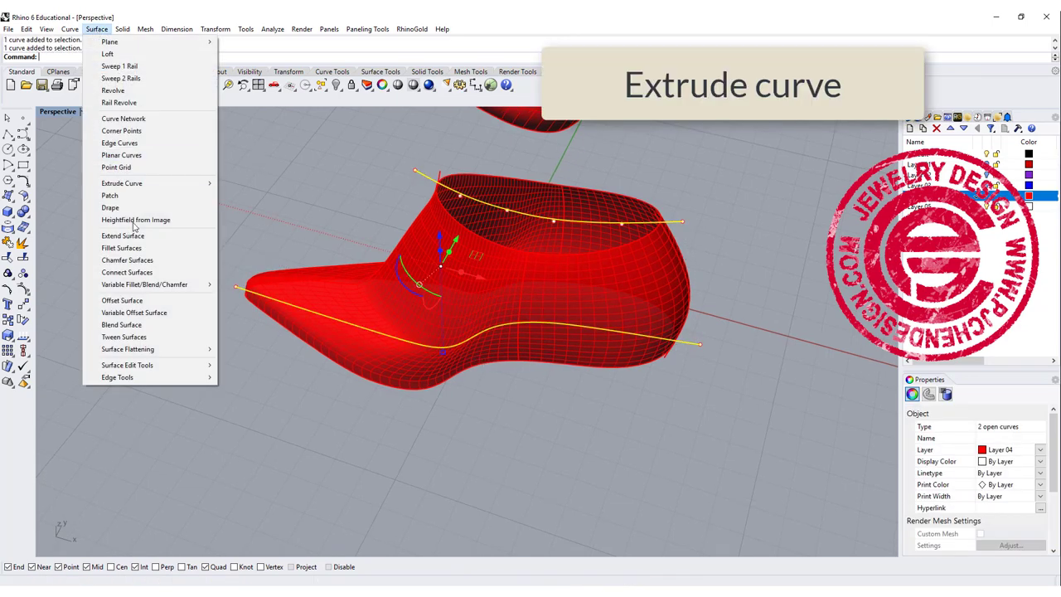
mouse_move(151, 184)
click(239, 183)
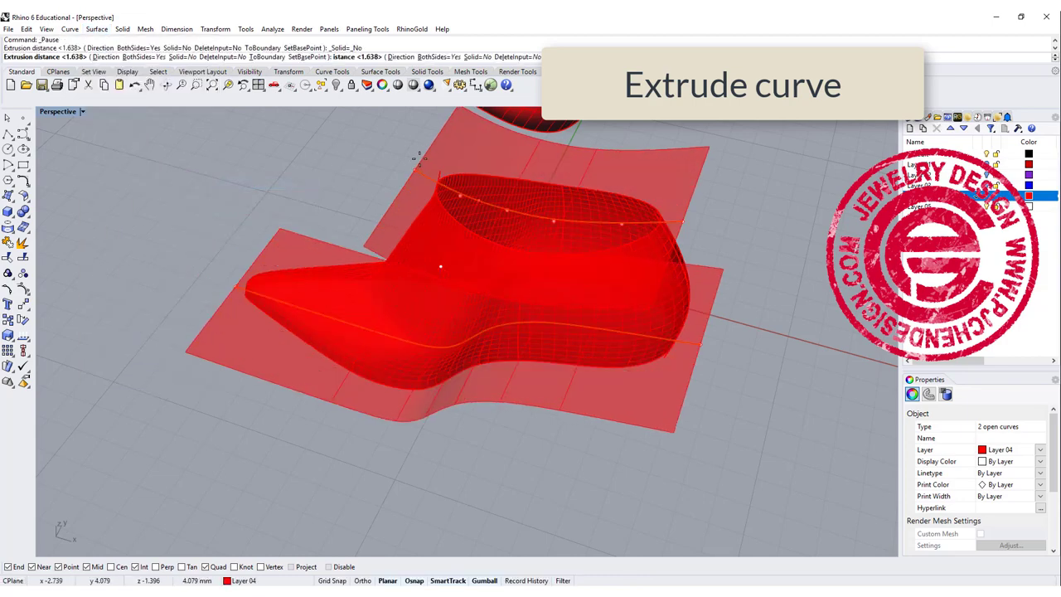
click(421, 169)
Try to trim the two extruded surfaces using the shoe last's network surface as the cutting object
right_drag(421, 170, 777, 309)
click(701, 318)
click(688, 317)
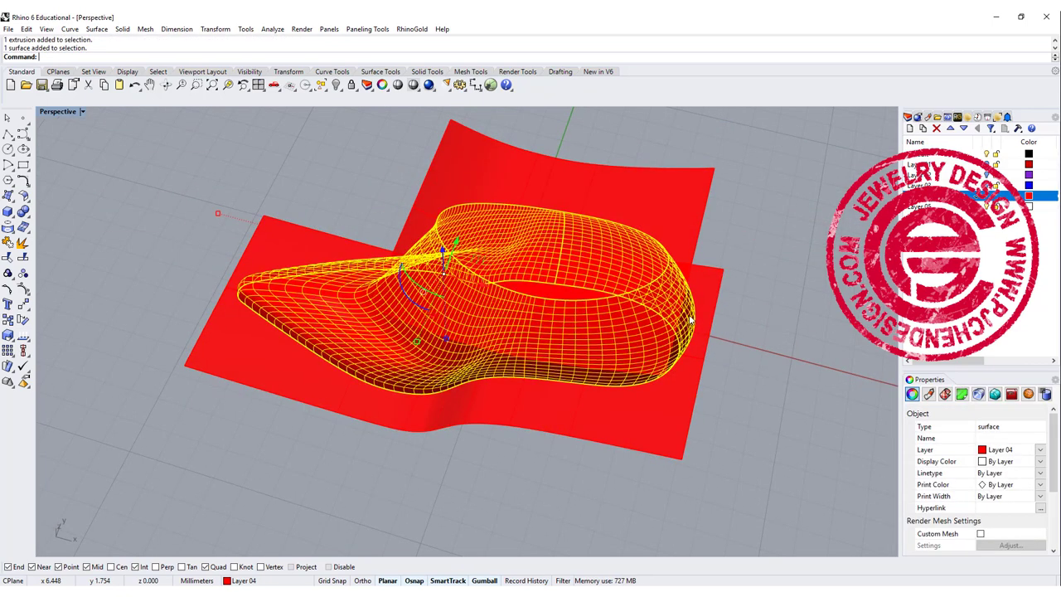
click(7, 242)
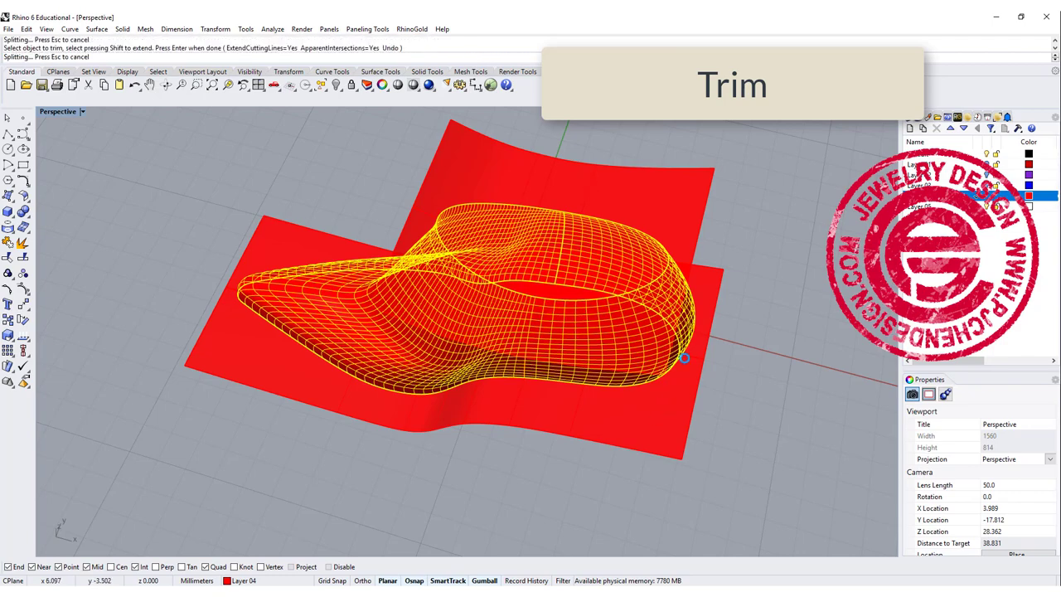
right_drag(754, 313, 583, 232)
key(Return)
scroll(585, 223, up, 3)
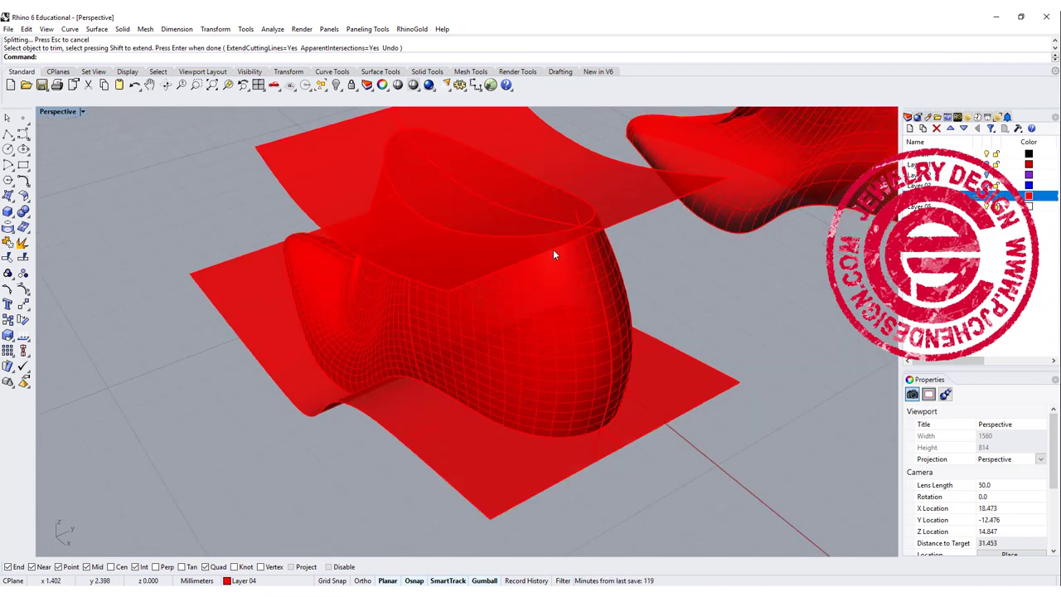
In the Front view, move the sole profile curve together with its extruded surface up by 0.05
right_drag(553, 249, 703, 282)
double_click(49, 114)
right_drag(357, 409, 375, 430)
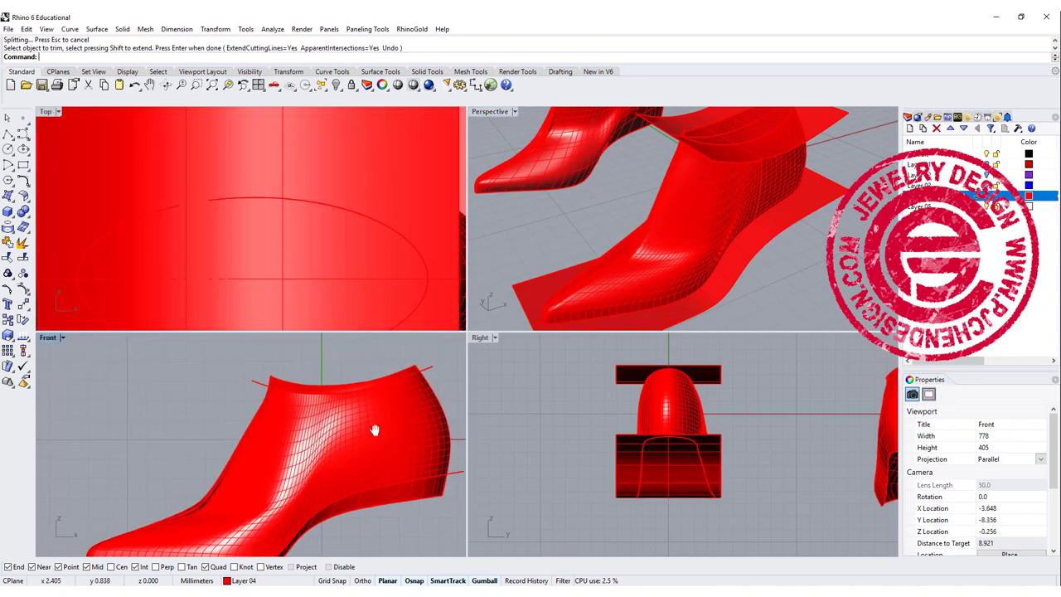
click(419, 478)
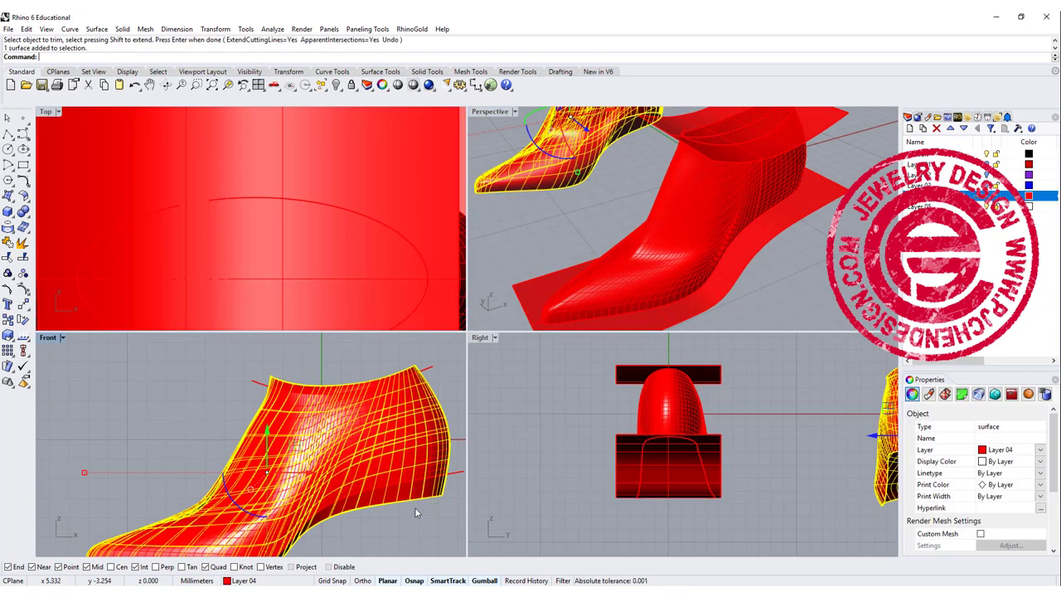
right_drag(412, 509, 412, 459)
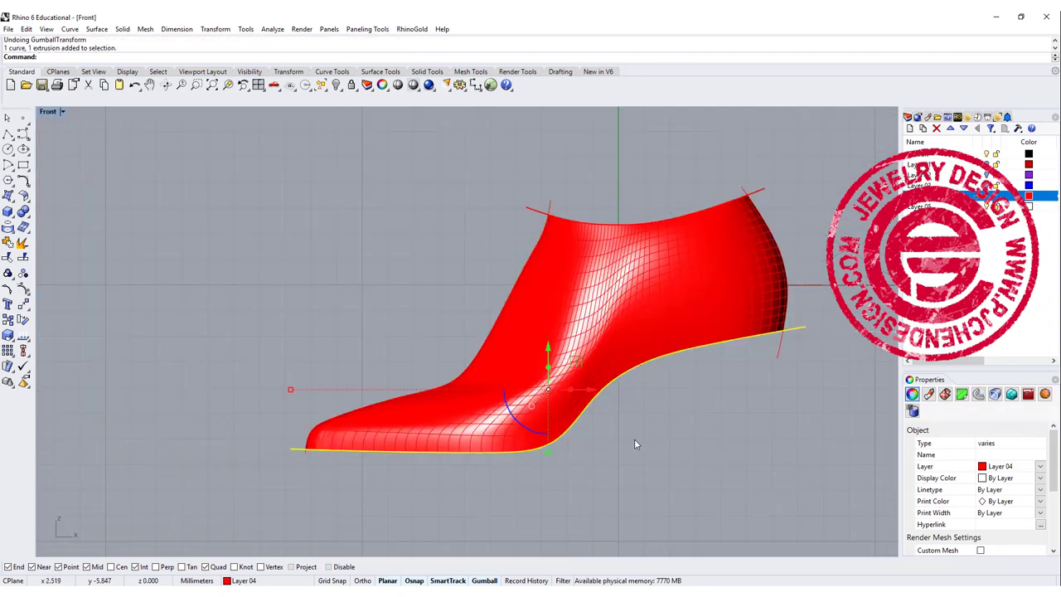
click(547, 350)
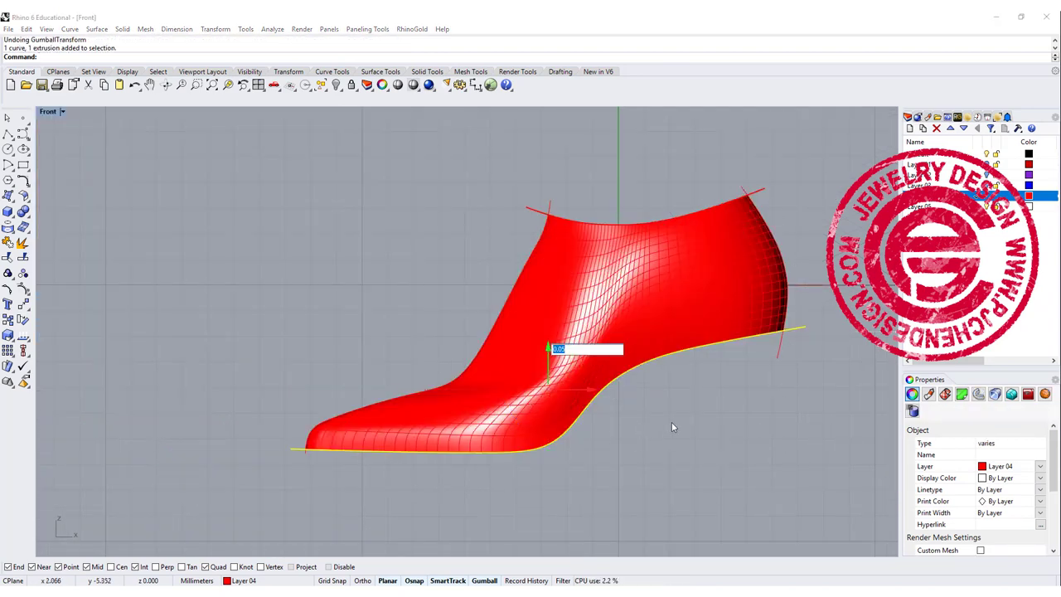
key(Return)
Move the opening's profile curve and its extruded surface slightly down into the last, and check the overlap at the heel's upper corner
drag(793, 204, 753, 171)
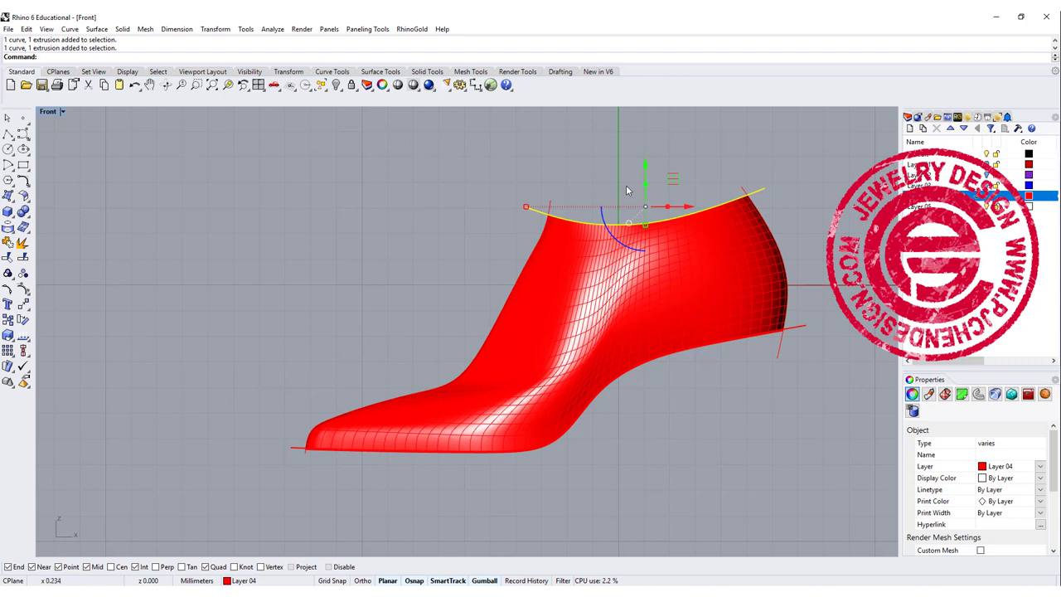
click(646, 170)
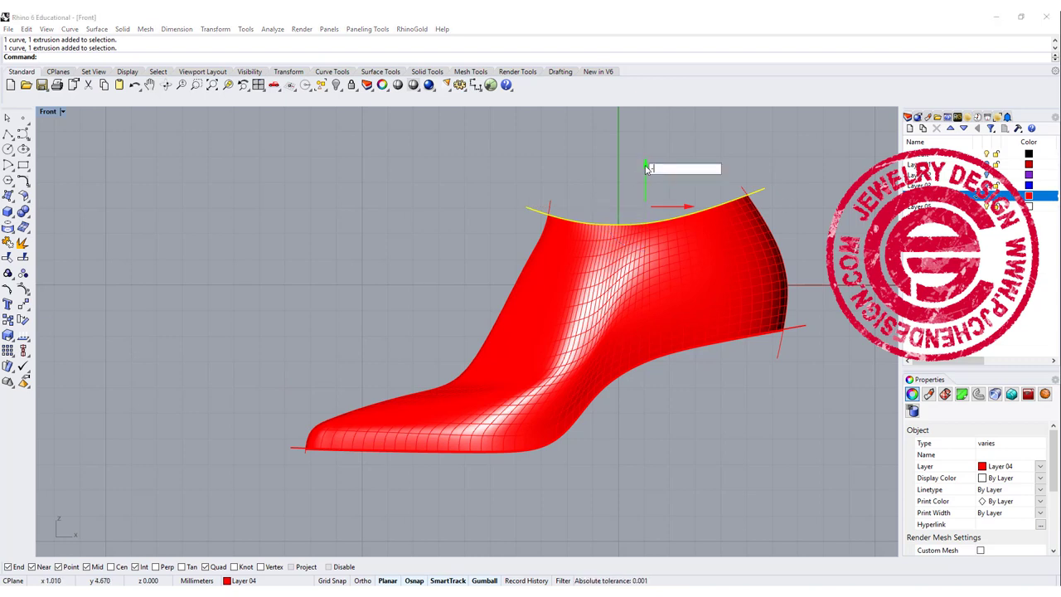
key(Return)
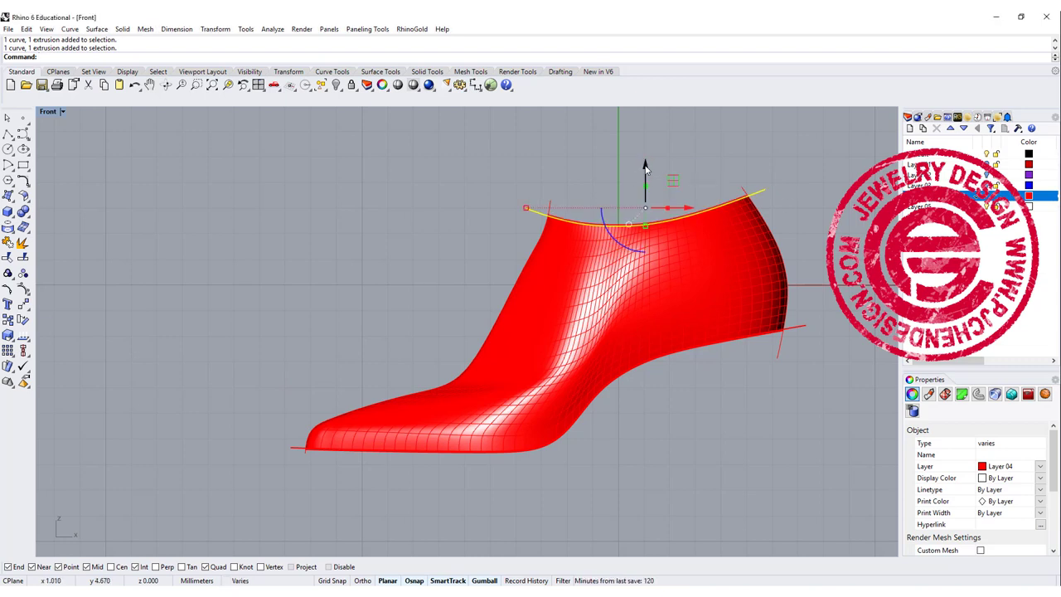
click(723, 180)
scroll(760, 183, up, 12)
drag(775, 273, 635, 151)
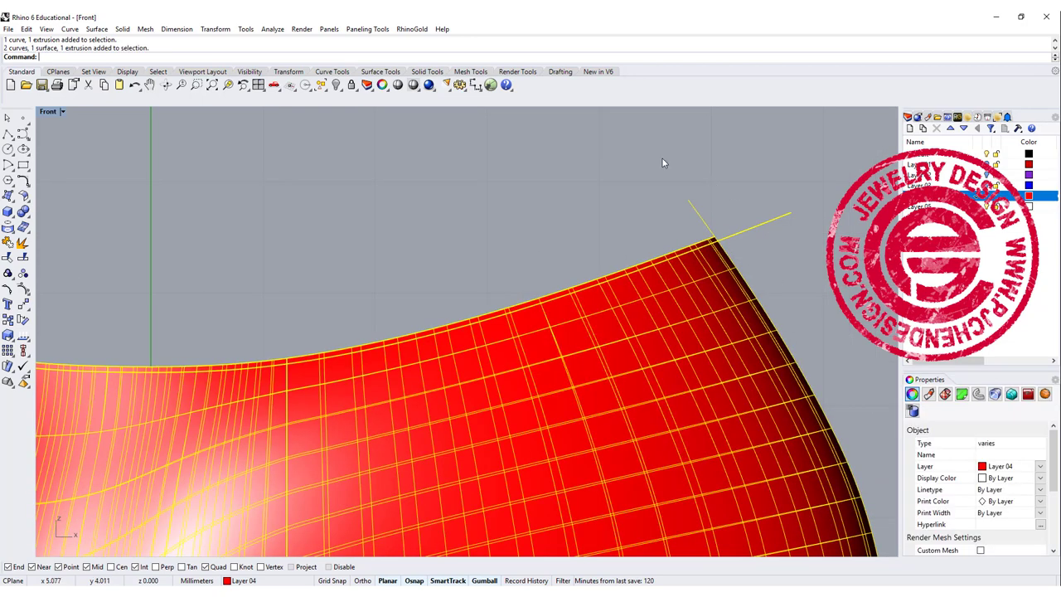
Trim away the parts of both extruded surfaces outside the shoe last, using the last's surface as the cutting object
scroll(731, 221, down, 5)
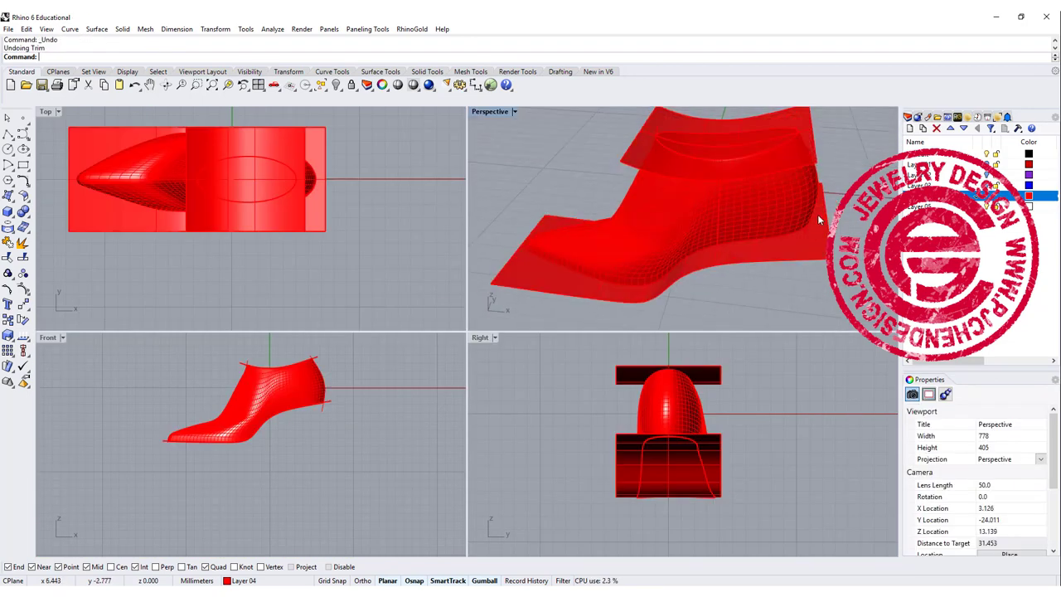
click(818, 214)
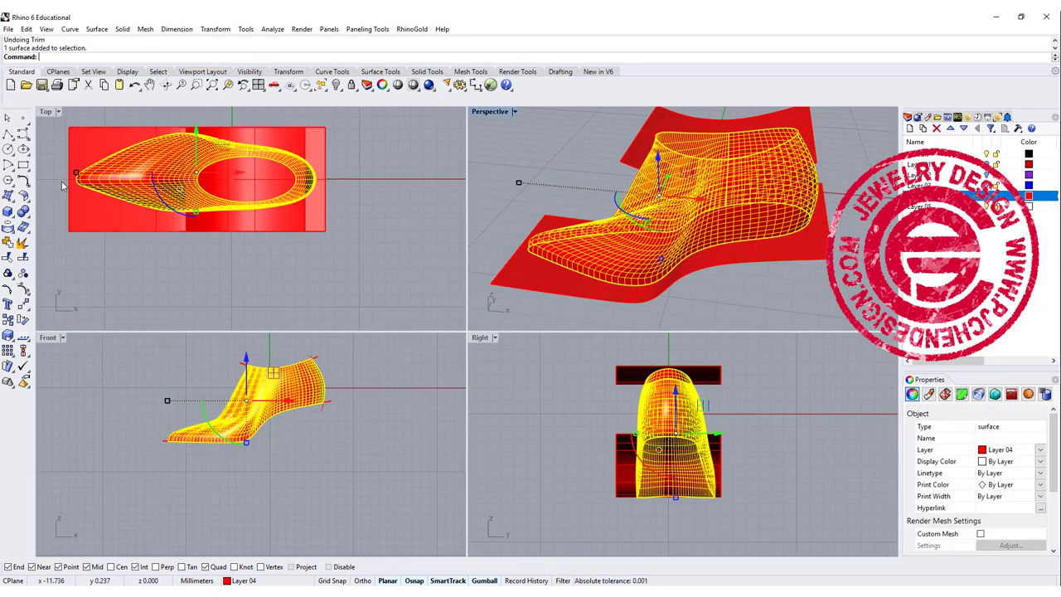
click(7, 257)
click(310, 134)
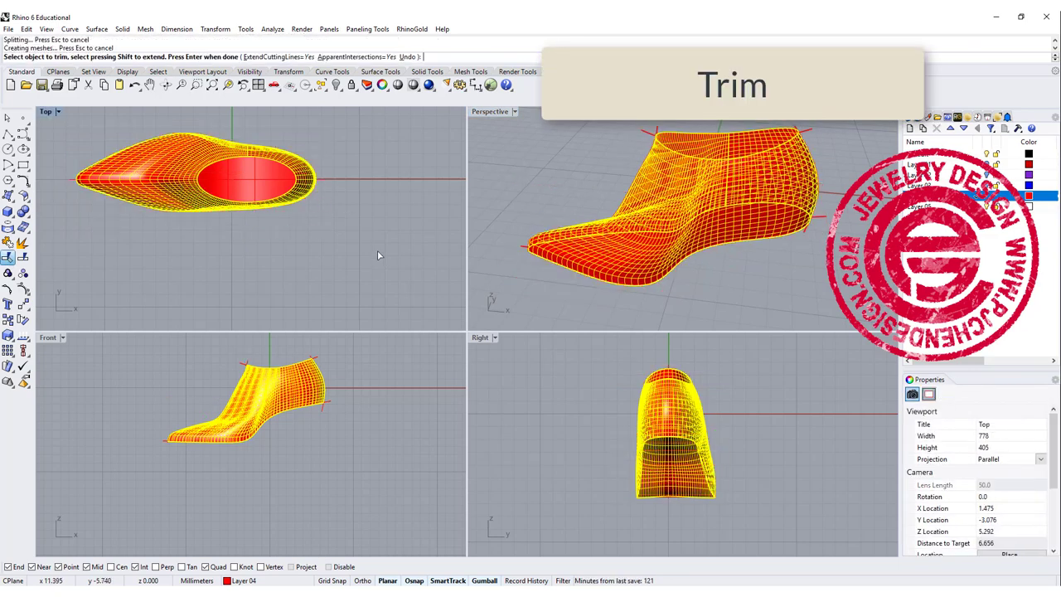
key(Return)
click(759, 150)
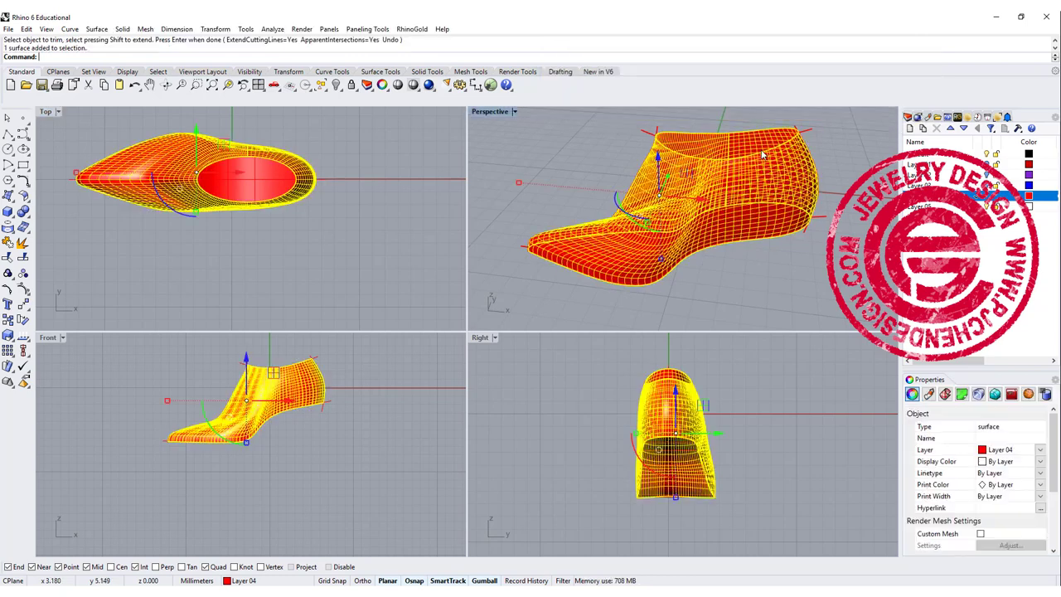
key(Escape)
scroll(743, 219, up, 6)
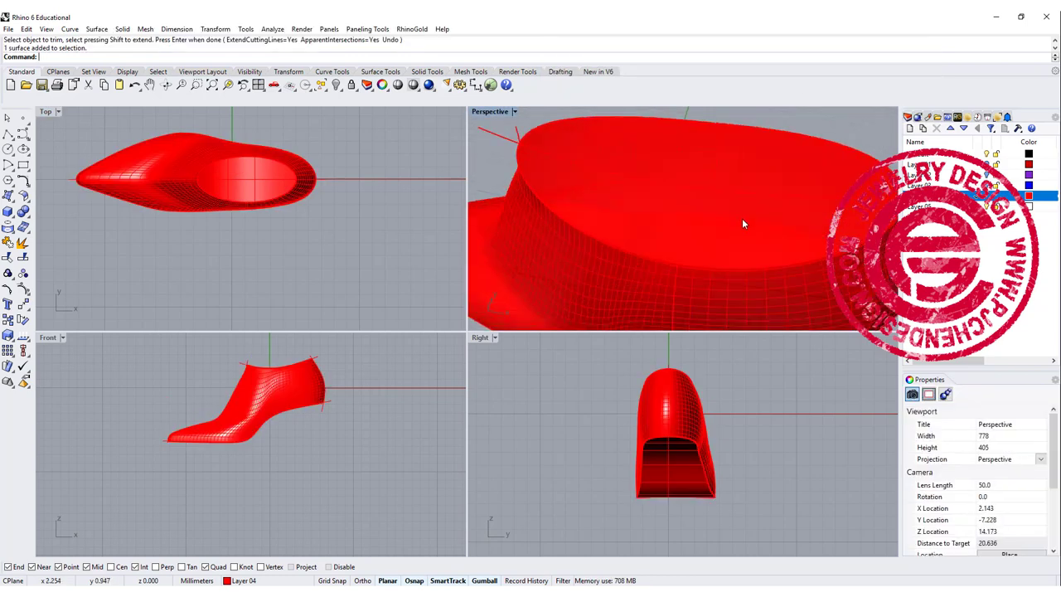
In the Front view, trim off the last's surface rim above the opening cap, using the opening and sole cap surfaces as cutting objects
click(771, 229)
scroll(757, 255, down, 6)
right_drag(756, 262, 755, 157)
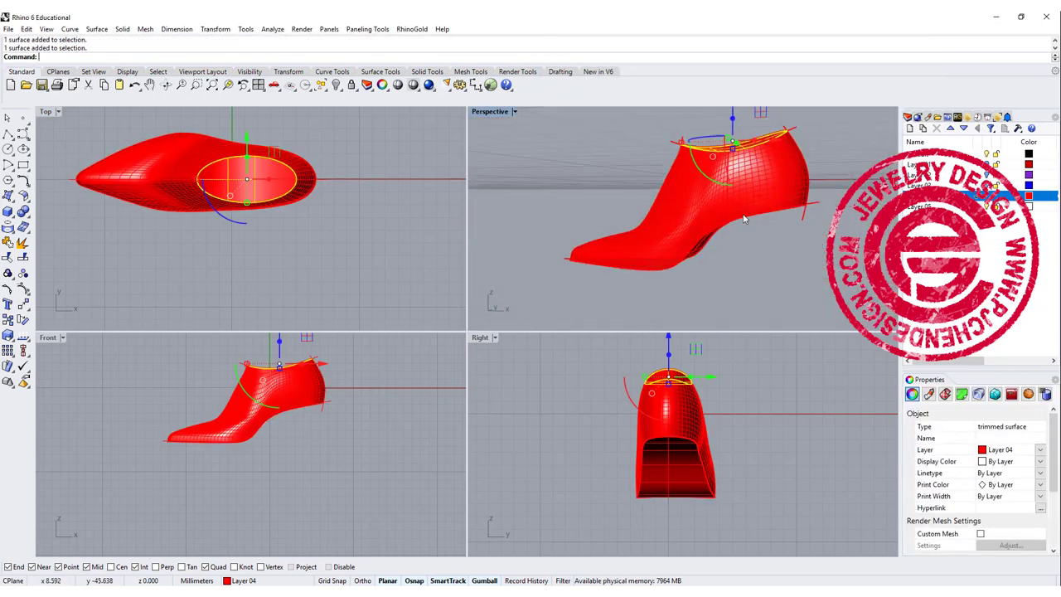
scroll(745, 213, up, 4)
right_drag(744, 213, 761, 187)
shift+click(761, 187)
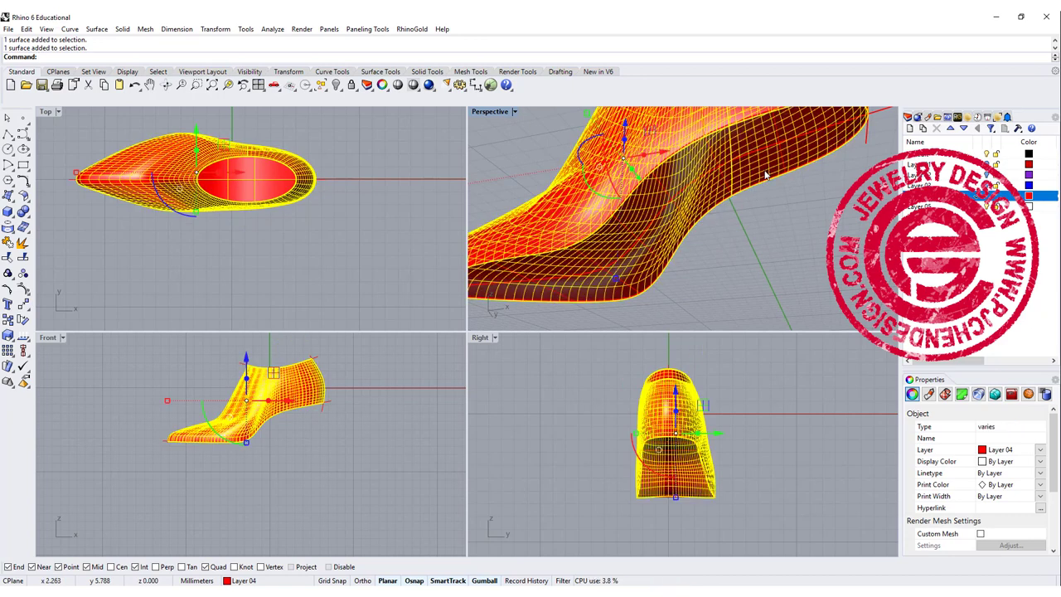
click(599, 166)
click(562, 207)
ctrl+click(546, 210)
scroll(746, 236, down, 6)
right_drag(747, 235, 745, 290)
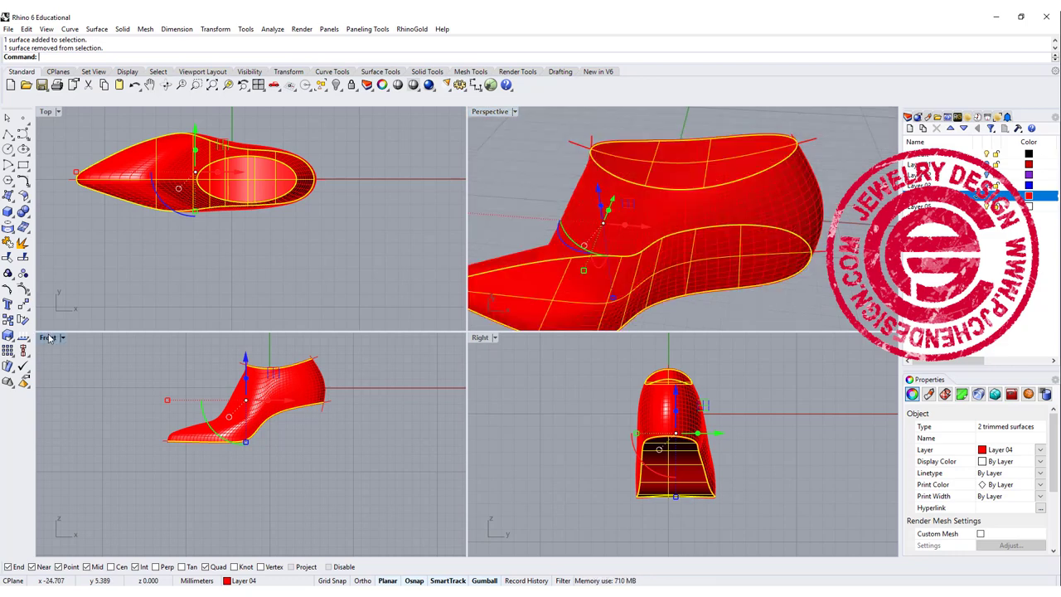
double_click(47, 337)
scroll(584, 157, up, 12)
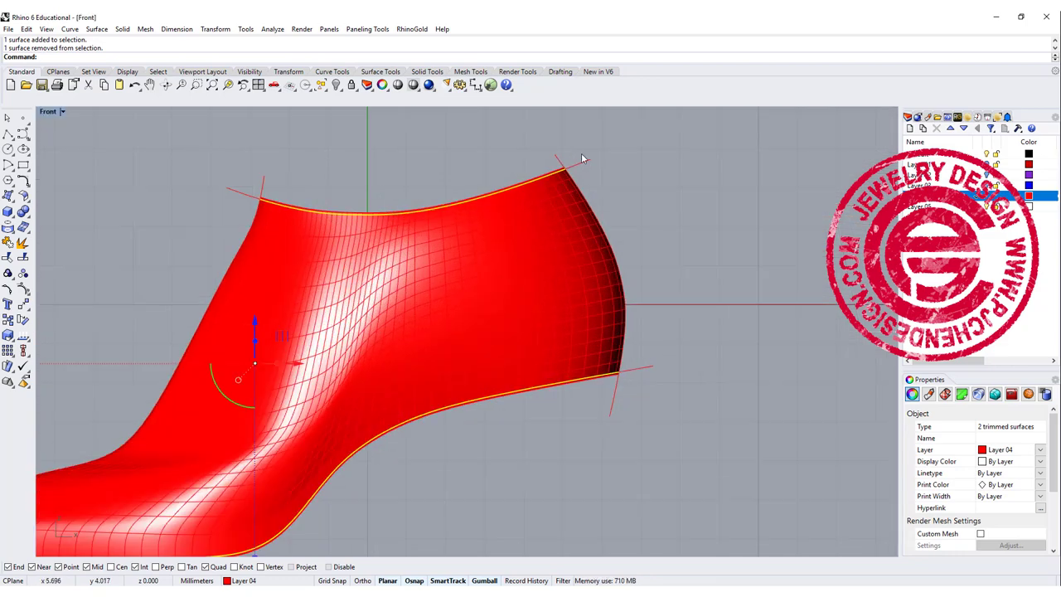
right_drag(549, 195, 673, 191)
click(7, 257)
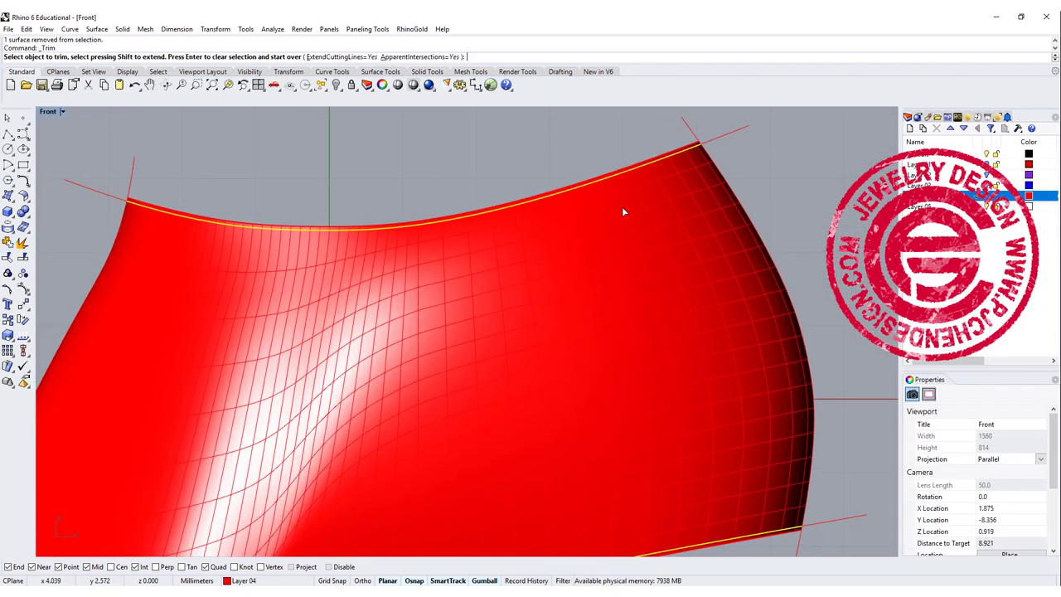
scroll(623, 206, up, 8)
click(625, 132)
Trim away the thin strip of the last's surface below the sole cap and finish the trim
scroll(617, 137, down, 4)
right_drag(441, 236, 470, 169)
scroll(656, 369, up, 8)
scroll(702, 416, up, 6)
right_drag(702, 417, 712, 405)
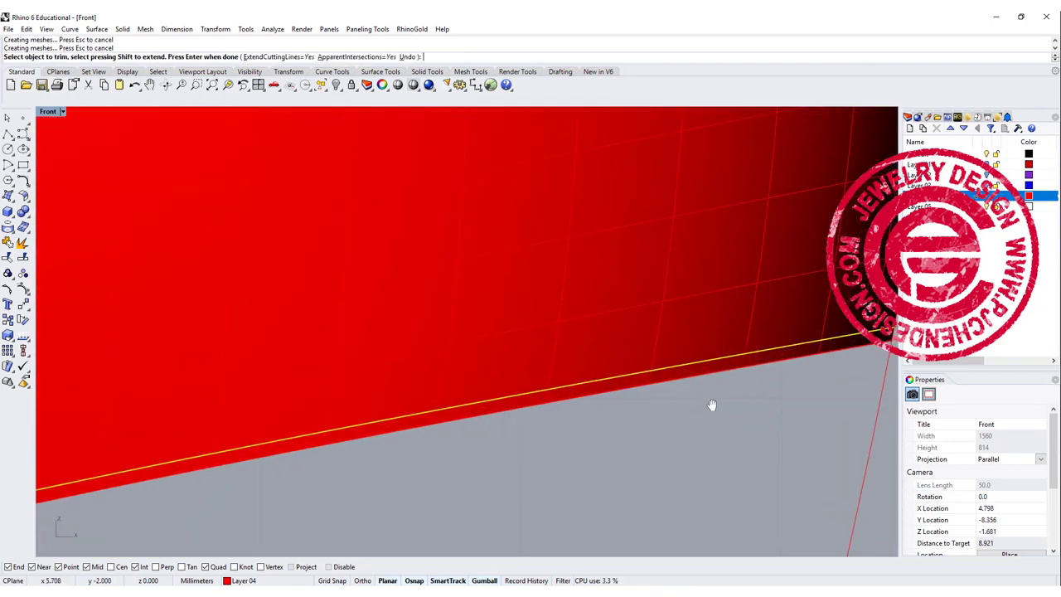
click(710, 375)
scroll(498, 330, down, 7)
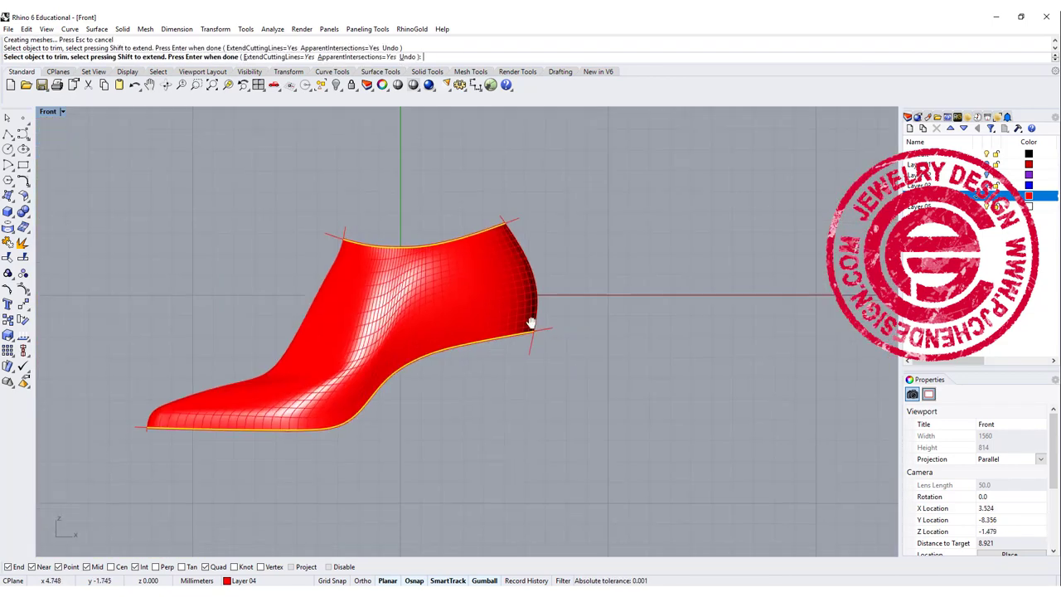
scroll(479, 381, up, 1)
key(Return)
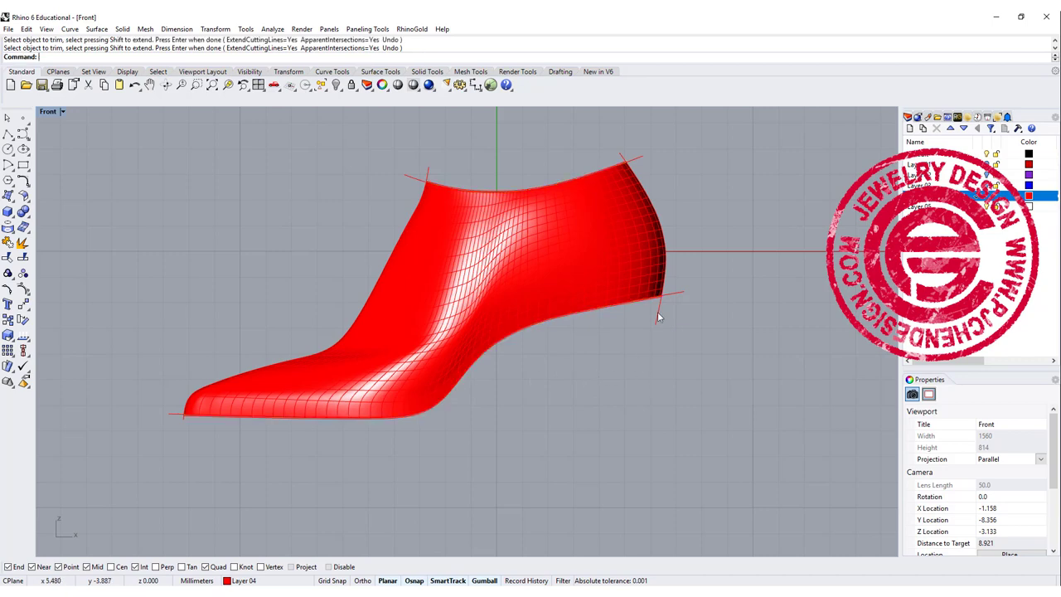
Join the last's surface with the opening and sole caps, and check the resulting object's type
drag(736, 413, 274, 232)
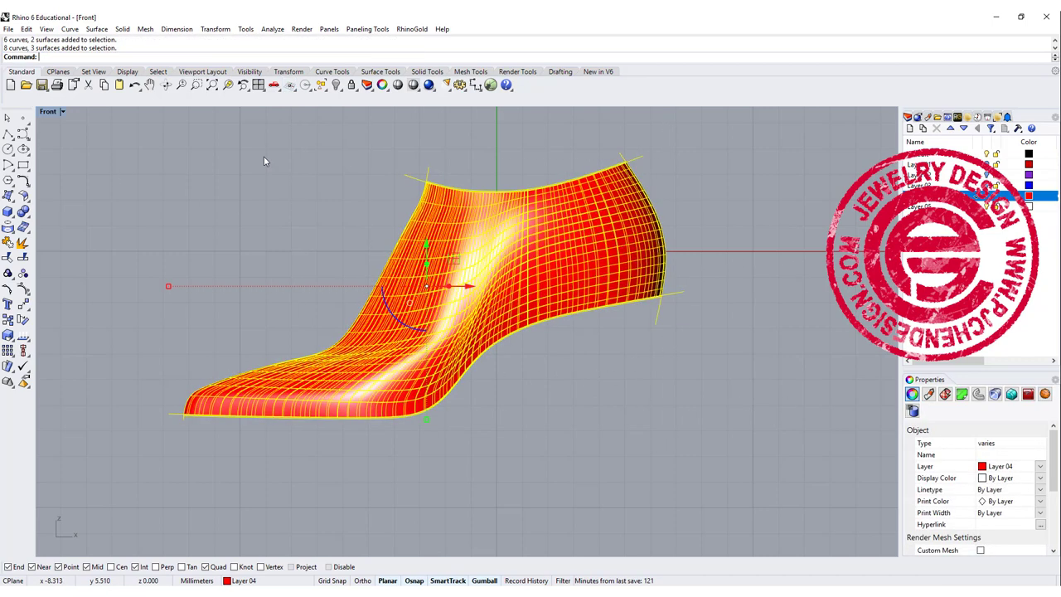
click(8, 242)
double_click(52, 111)
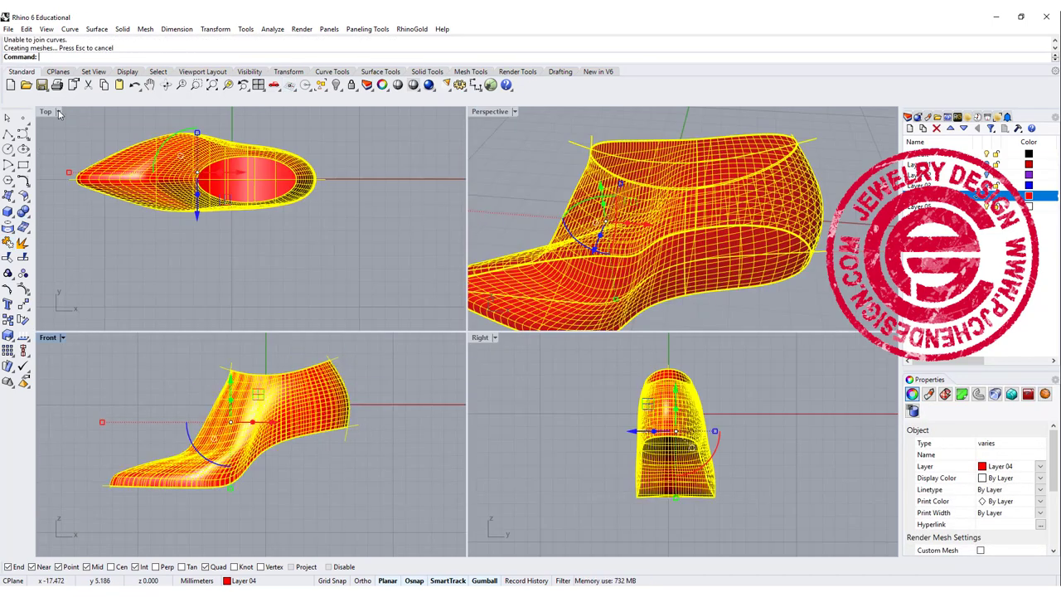
click(520, 166)
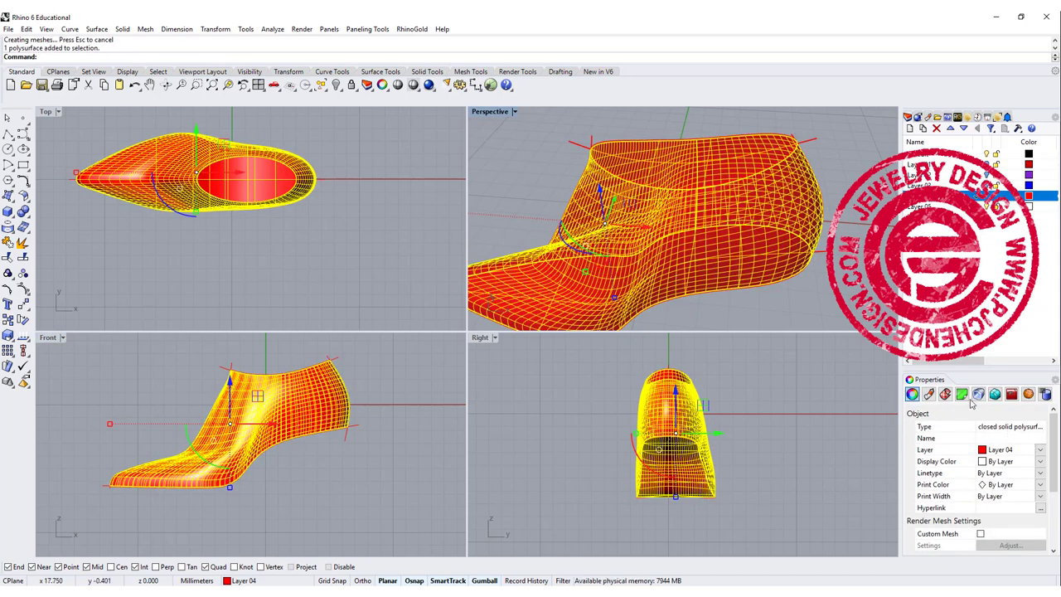
click(818, 264)
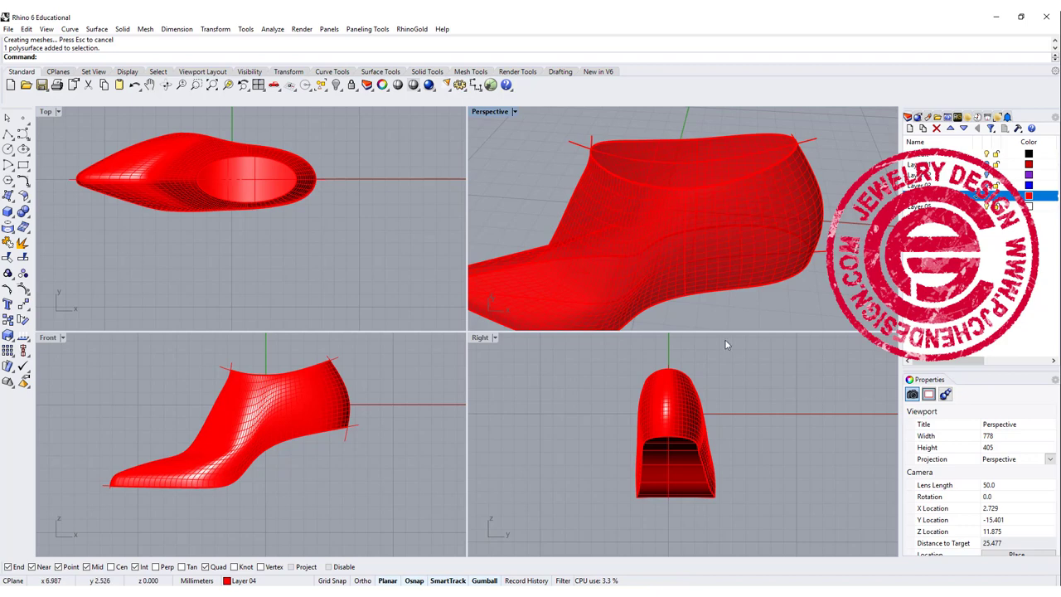
Shell the shoe last with a thickness of 0.3, removing the opening's top face
double_click(487, 113)
right_drag(497, 124, 614, 248)
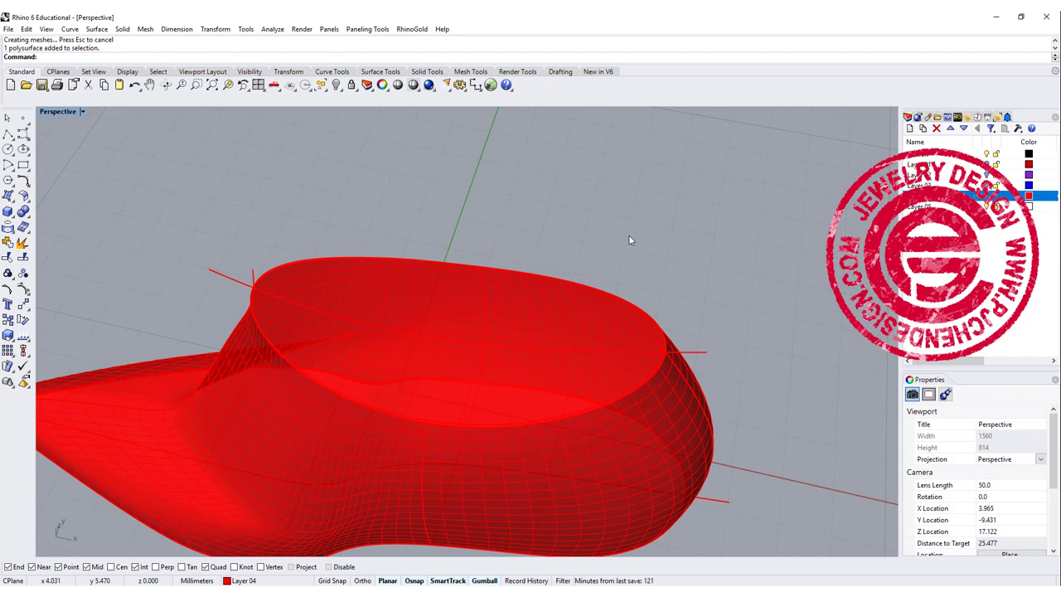
text(ell)
key(Return)
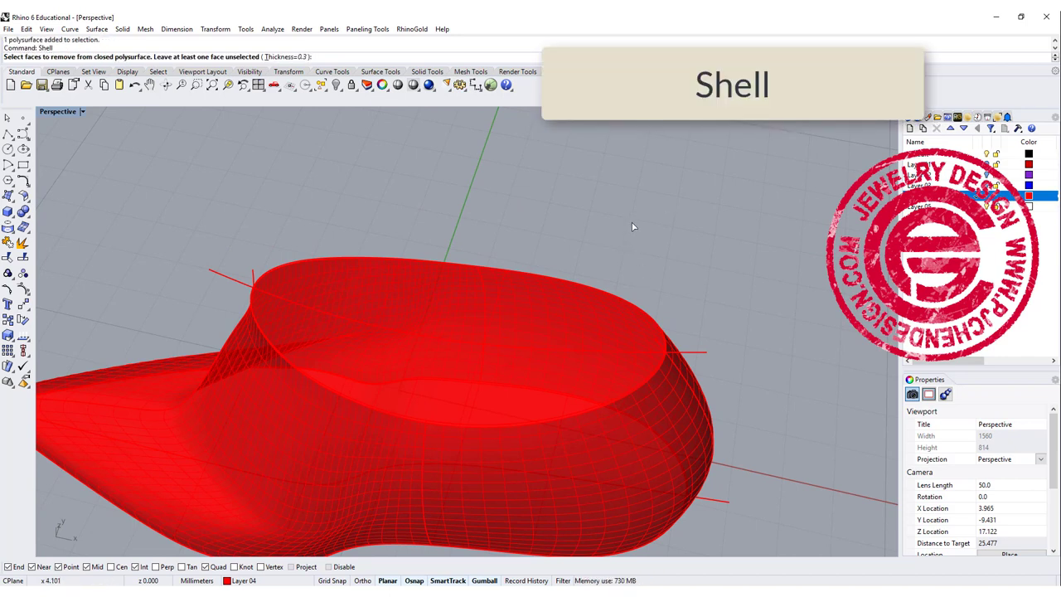
right_drag(631, 217, 617, 261)
shift+right_drag(597, 398, 642, 282)
scroll(494, 334, up, 2)
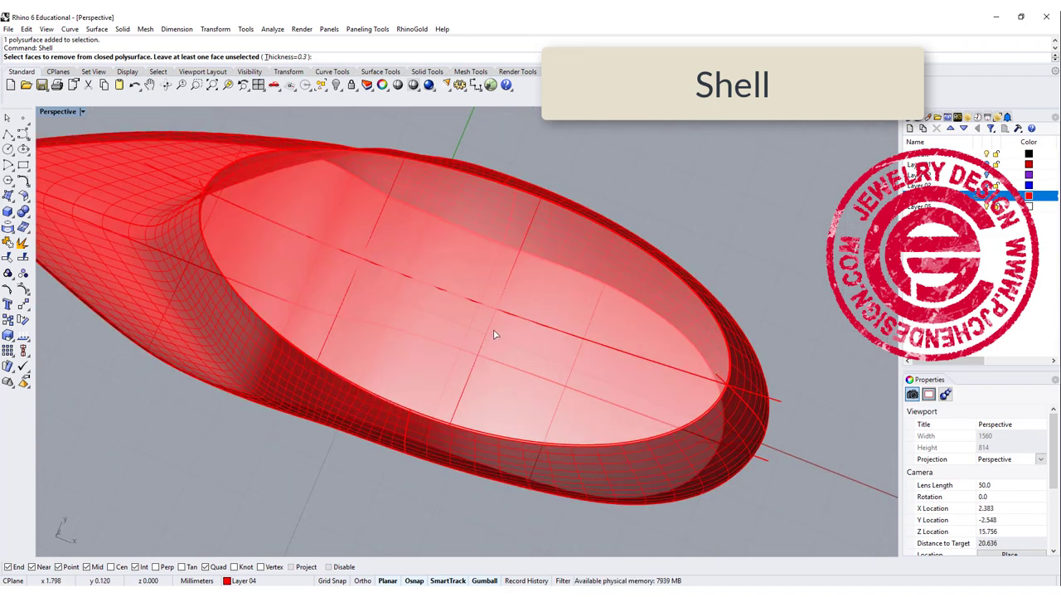
click(490, 331)
key(Return)
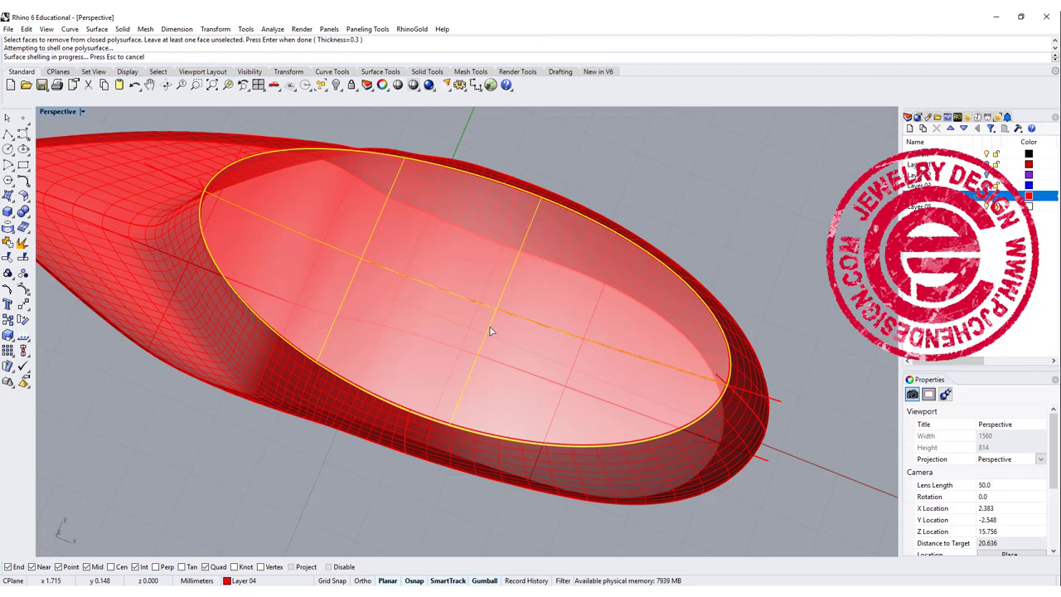
right_drag(490, 340, 518, 272)
scroll(397, 308, down, 8)
click(518, 272)
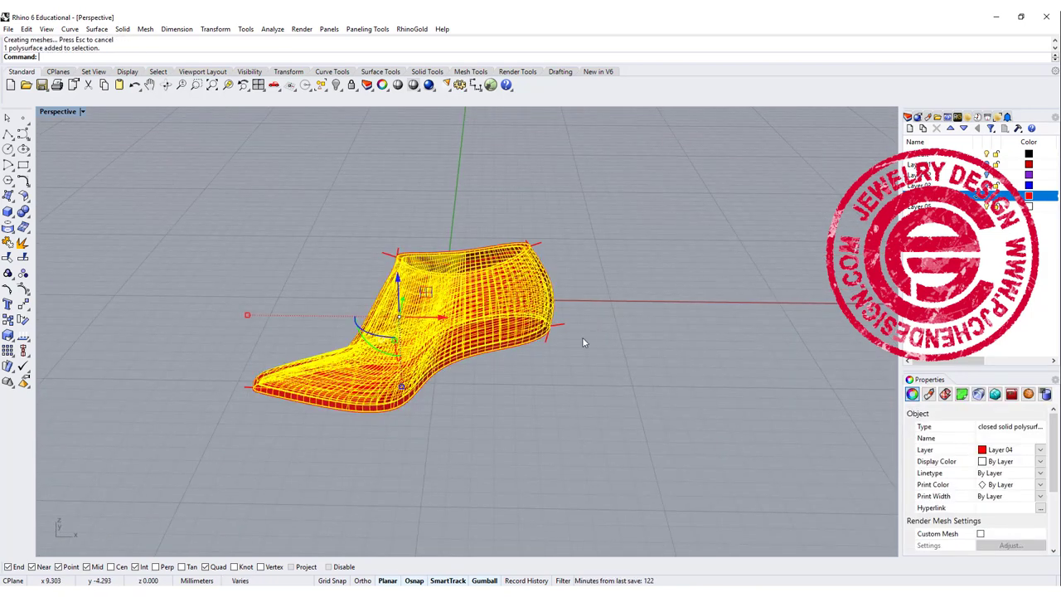
Delete the leftover curve at the sole's heel end
right_drag(500, 377, 511, 324)
scroll(581, 322, up, 10)
click(611, 323)
click(609, 319)
key(Delete)
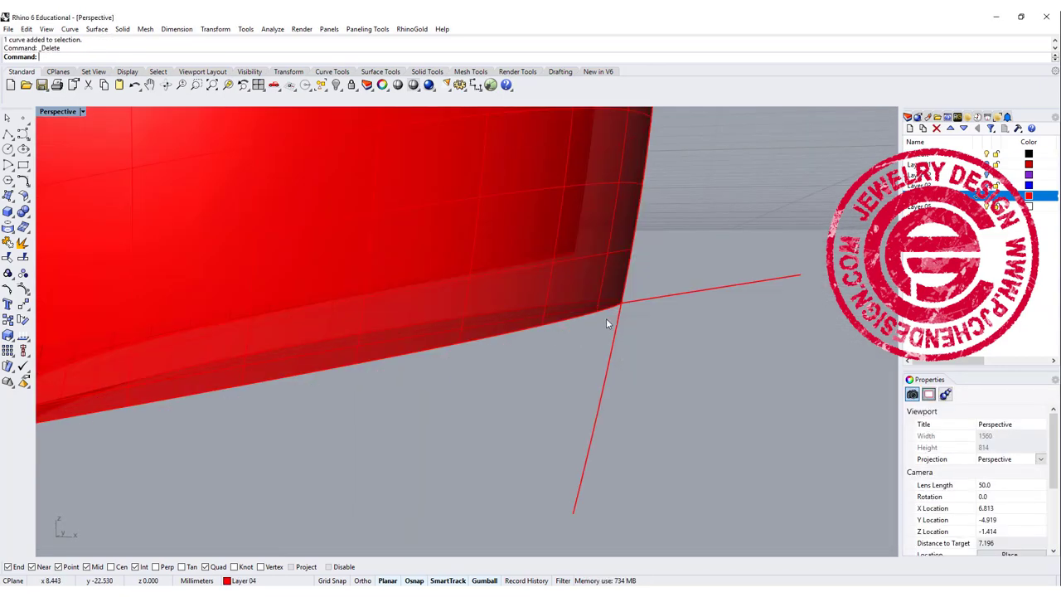
Duplicate the outer bottom edge of the shelled last as a closed sole outline curve with DupEdge
click(594, 314)
drag(608, 330, 627, 343)
key(Escape)
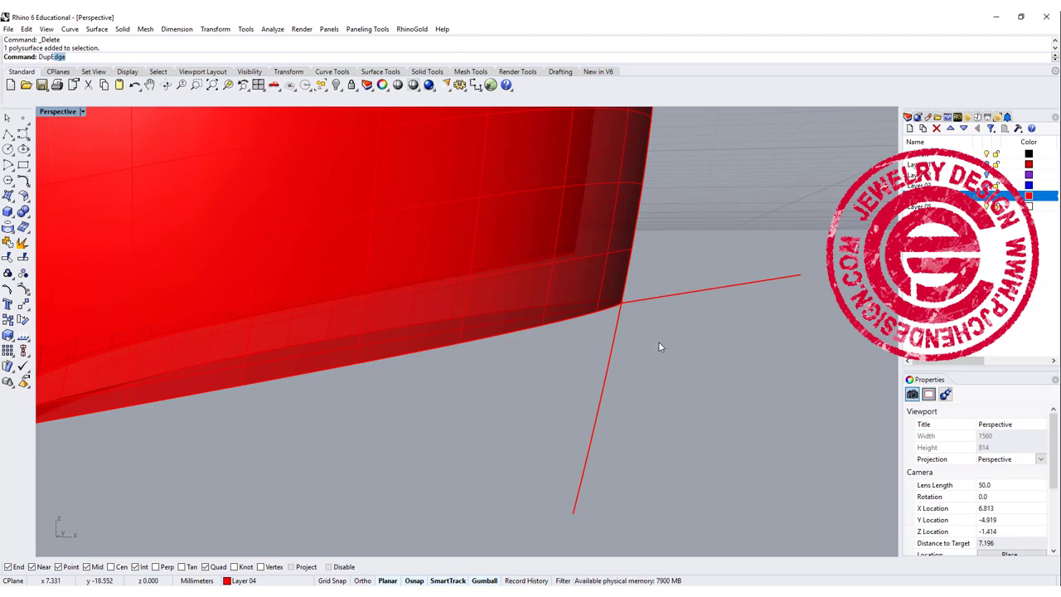
key(Return)
click(552, 324)
key(Return)
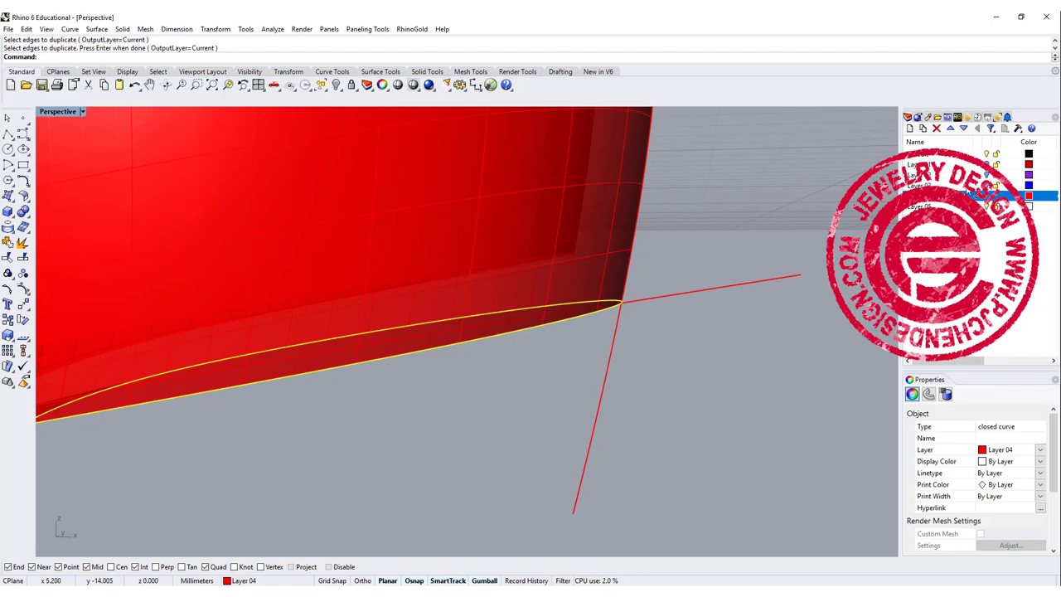
Move the duplicated sole outline to Layer 05 and set that layer's color to black
right_click(953, 207)
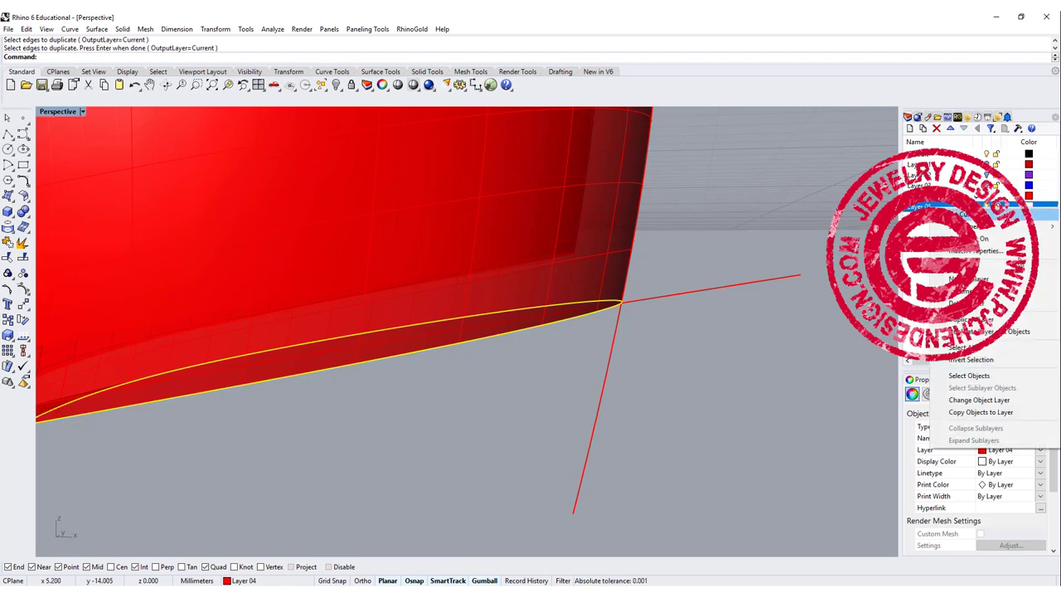
click(1019, 401)
click(1031, 206)
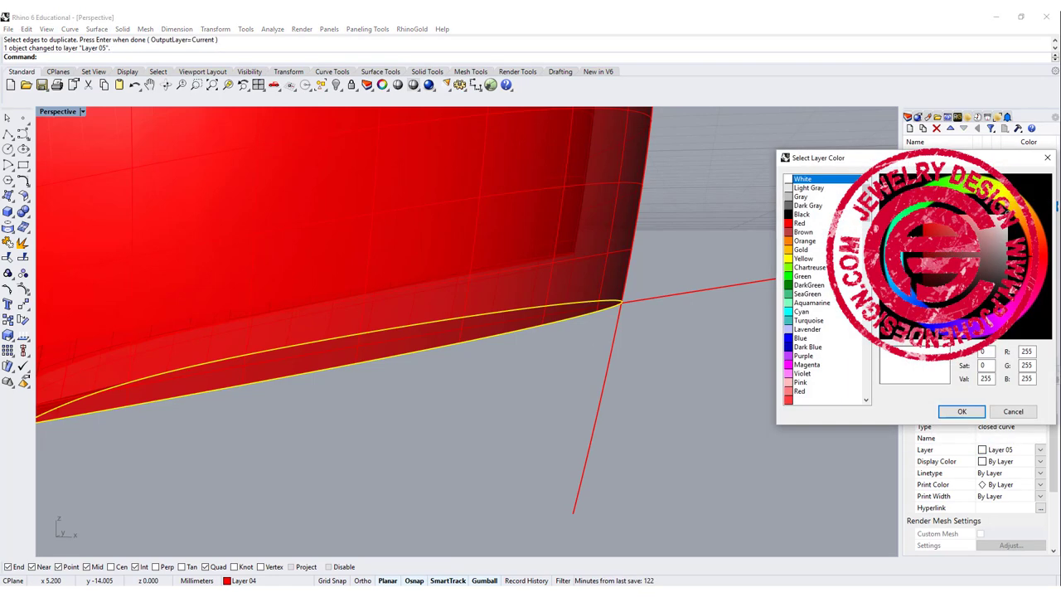
click(945, 256)
drag(923, 266, 925, 302)
click(943, 412)
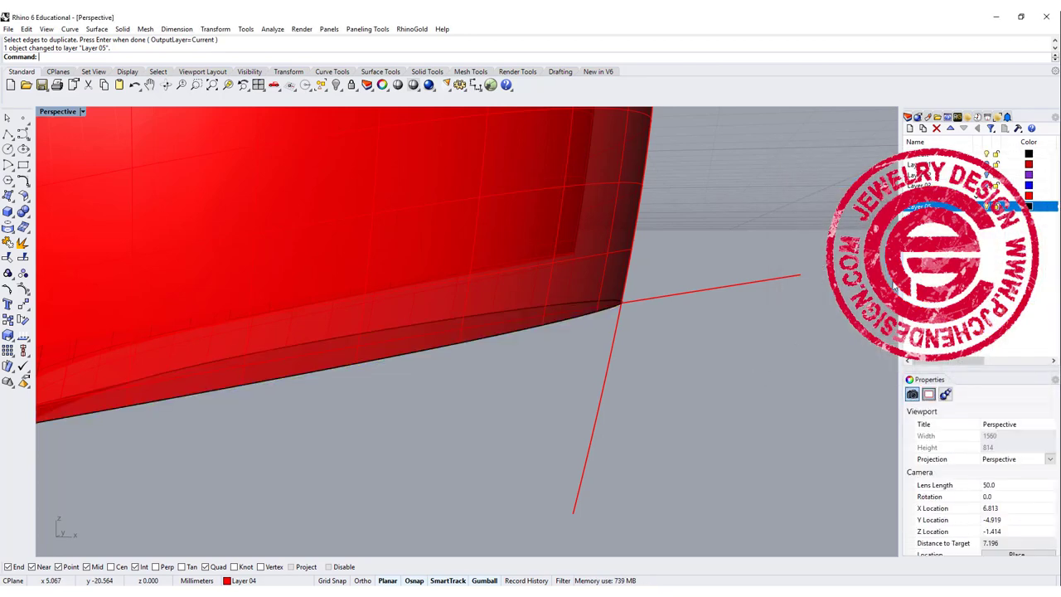
Make Layer 05 current and hide Layer 04 to isolate the sole outline
click(986, 196)
scroll(542, 251, down, 8)
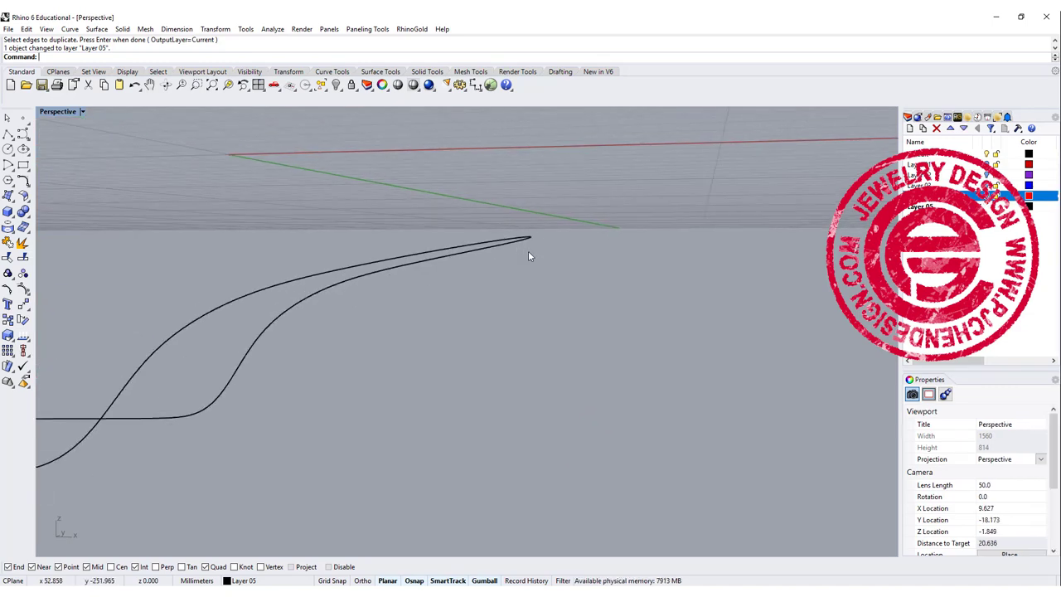
scroll(518, 344, down, 8)
right_drag(542, 250, 571, 368)
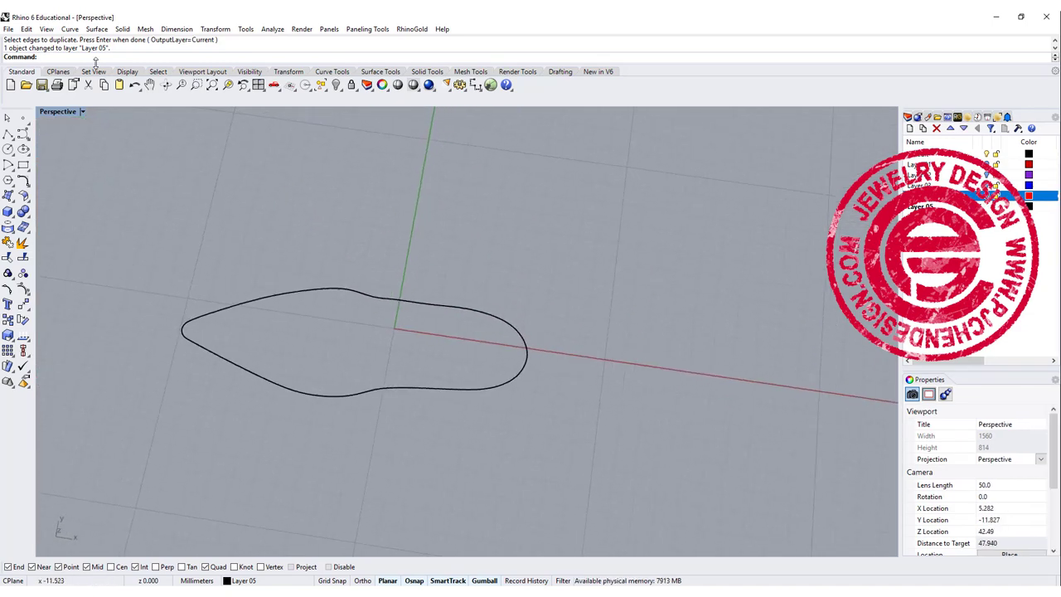
In the Top view, draw a straight polyline about 7.5 mm long across the heel part of the sole outline, parallel to the Y axis
double_click(62, 111)
scroll(243, 168, up, 4)
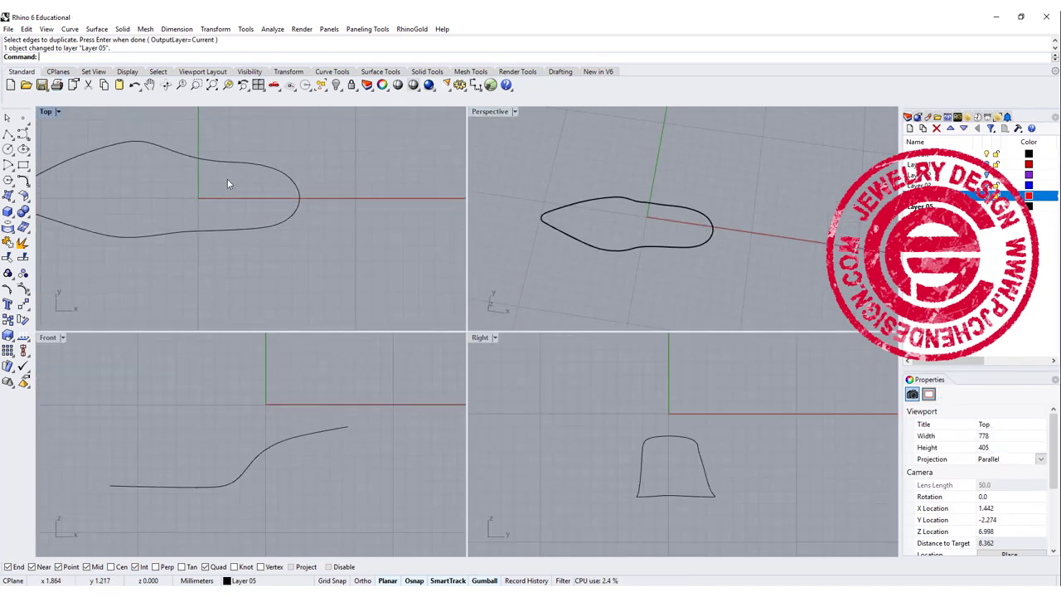
click(9, 134)
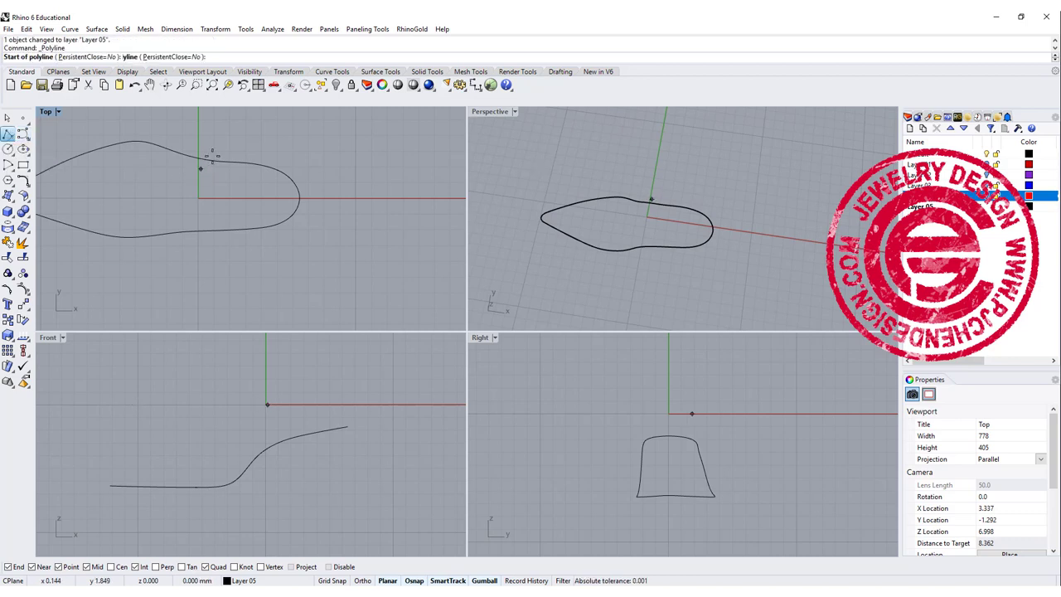
click(239, 132)
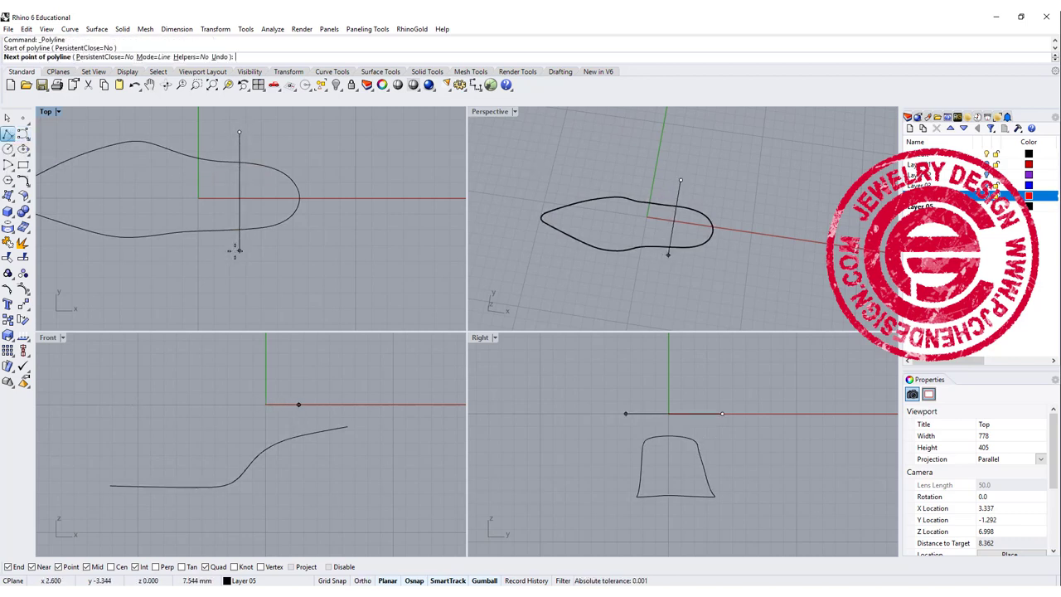
click(238, 249)
key(Return)
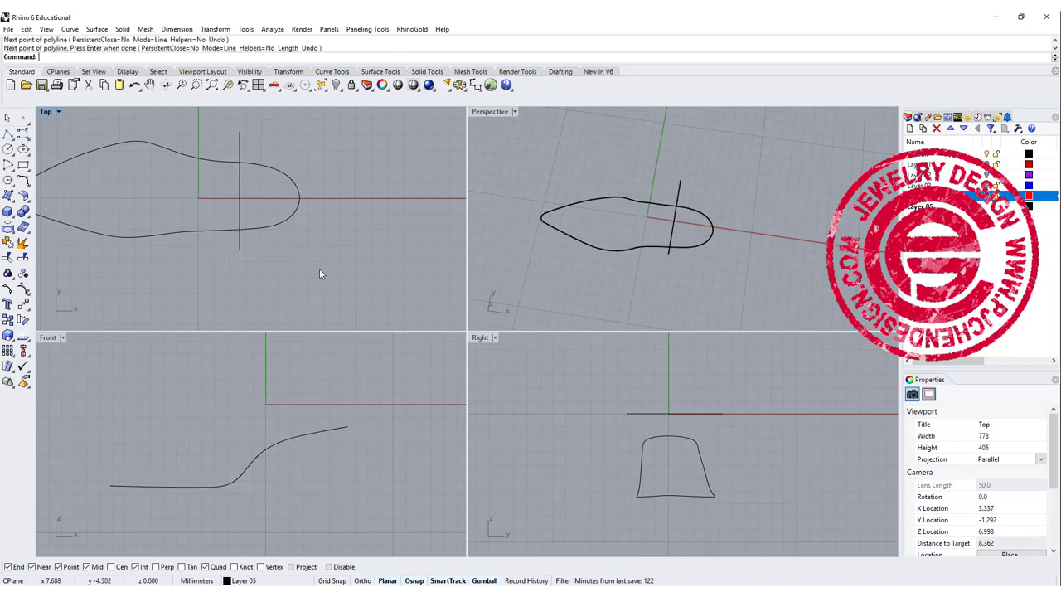
Trim away the sole outline in front of the cross line and the line's ends outside the outline, keeping the D-shaped heel portion
click(8, 257)
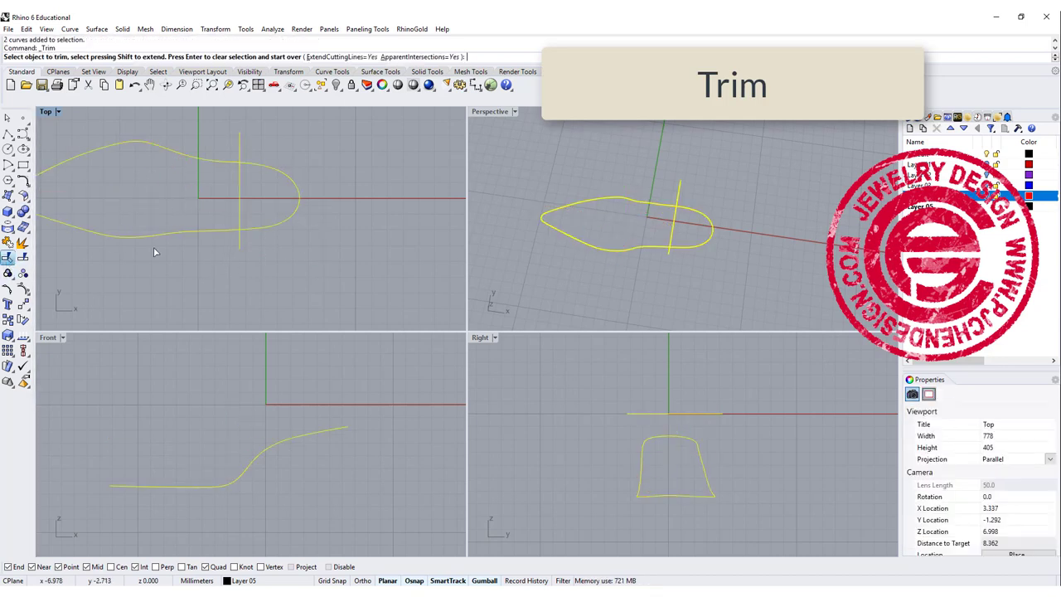
click(209, 232)
click(239, 234)
click(240, 151)
key(Return)
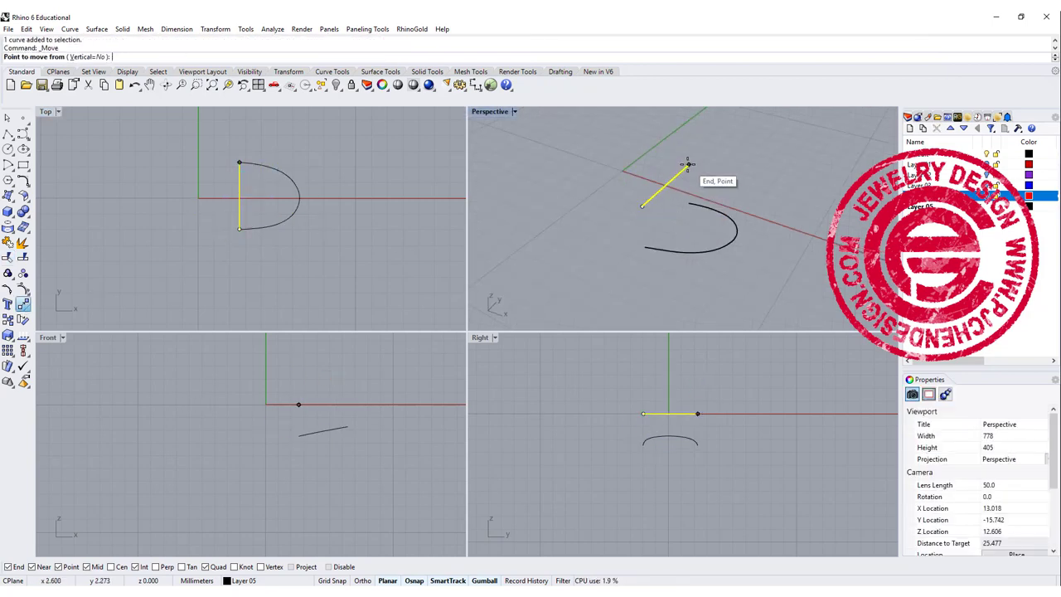
Move the straight line by its endpoint onto the heel curve's end and join both curves into one closed heel outline
click(687, 160)
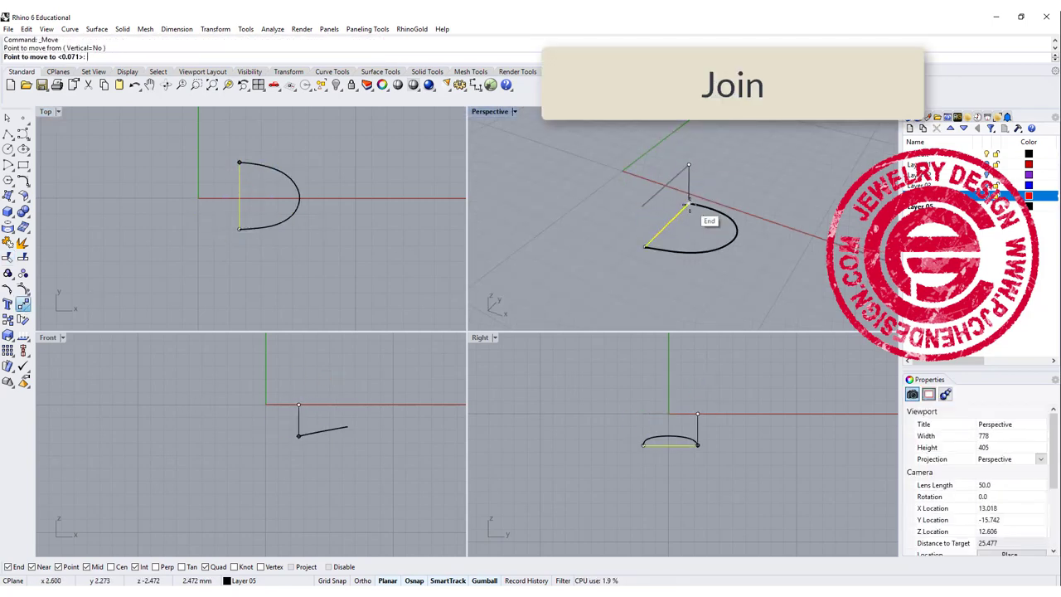
click(688, 203)
drag(763, 276, 595, 182)
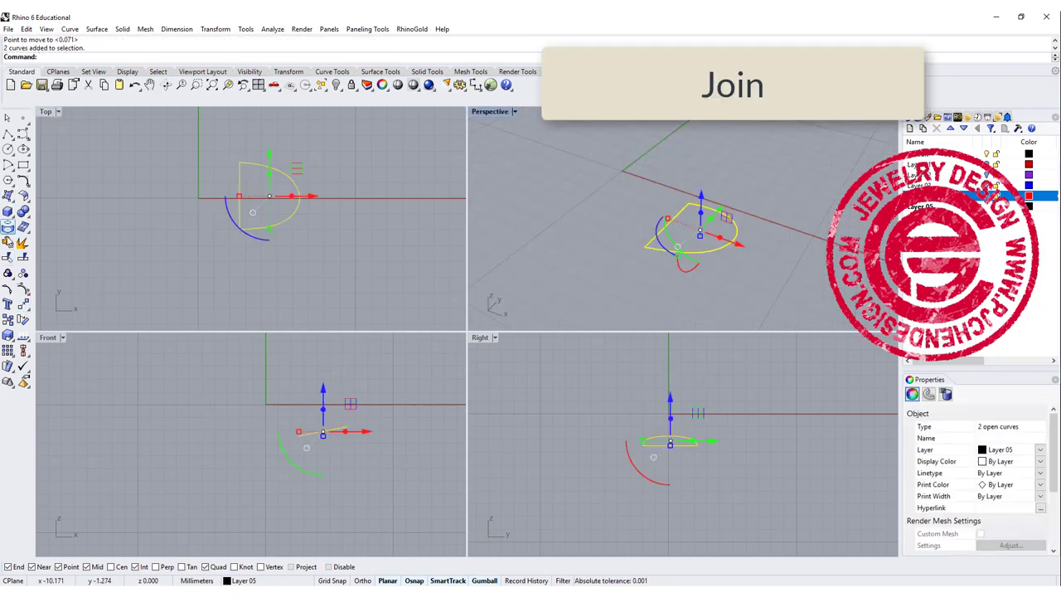
click(8, 243)
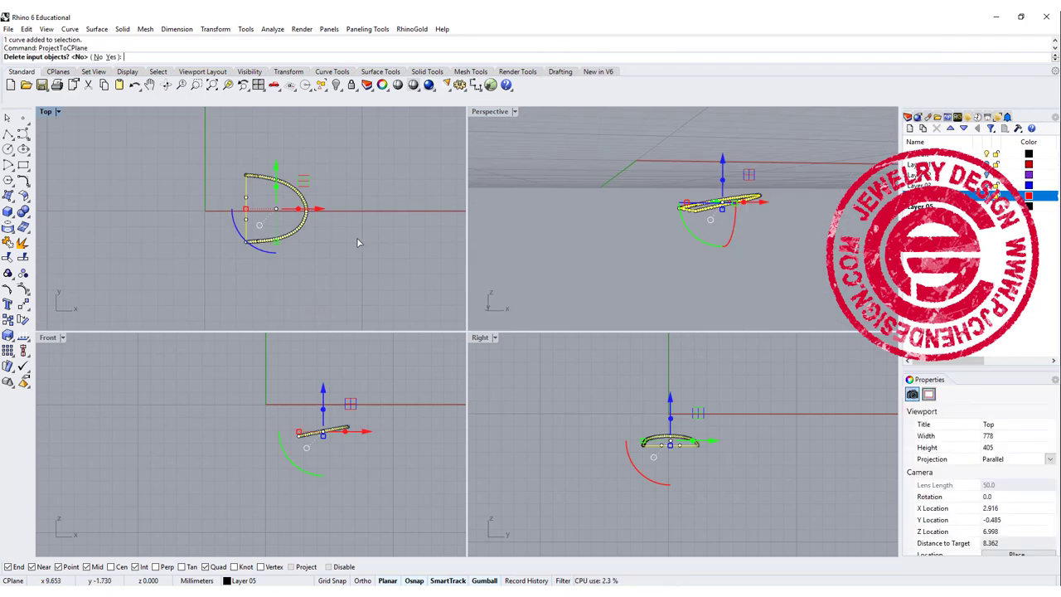
Project the closed heel outline onto the Top view's construction plane with ProjectToCPlane, keeping the input curve
click(103, 58)
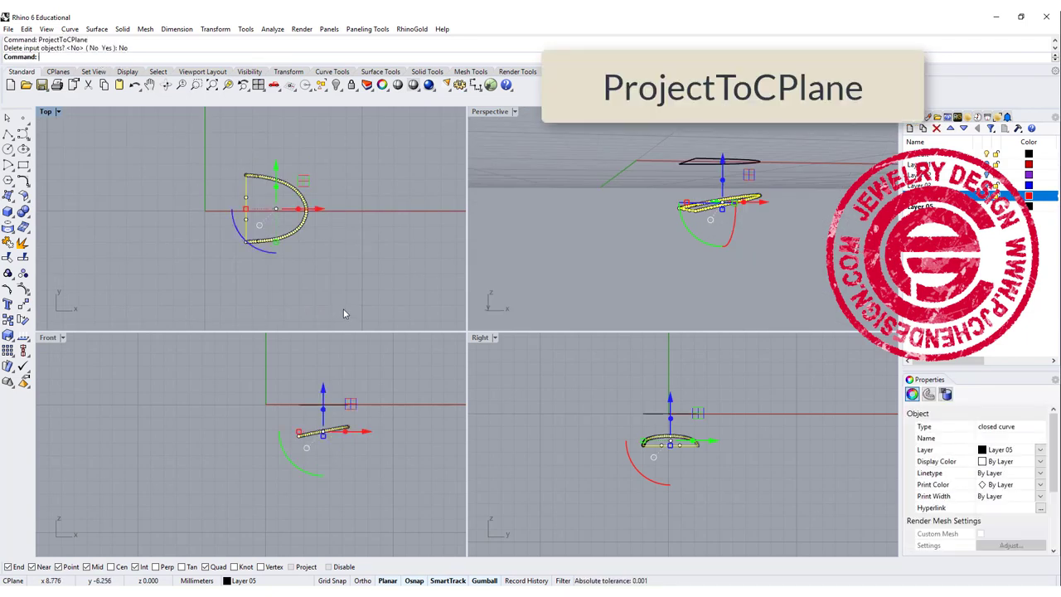
Scale the projected heel outline uniformly to about half its size and lower it to near the bottom level of the shoe's front sole
click(729, 159)
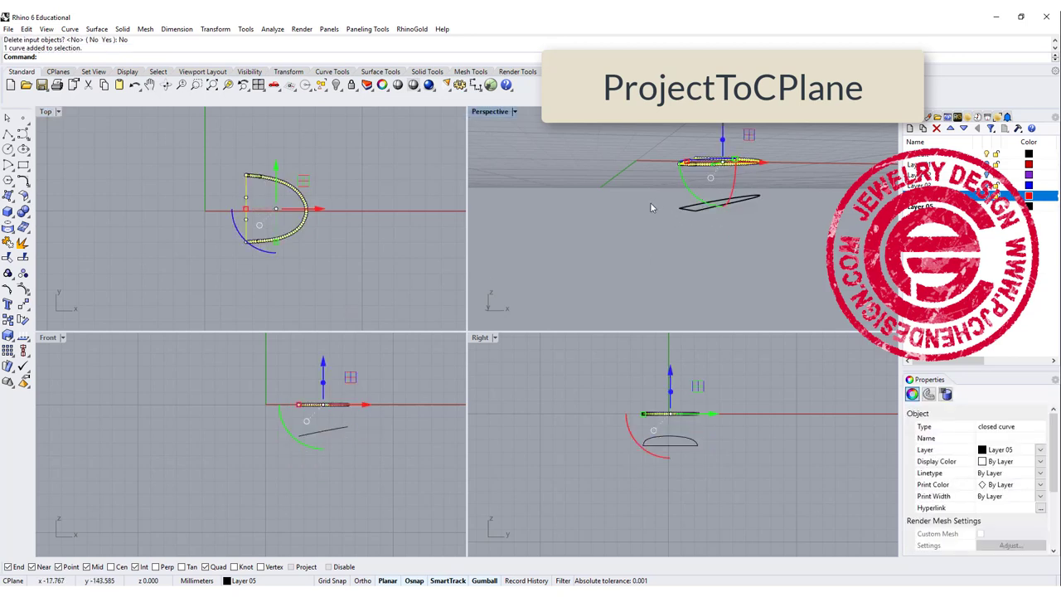
scroll(253, 217, up, 5)
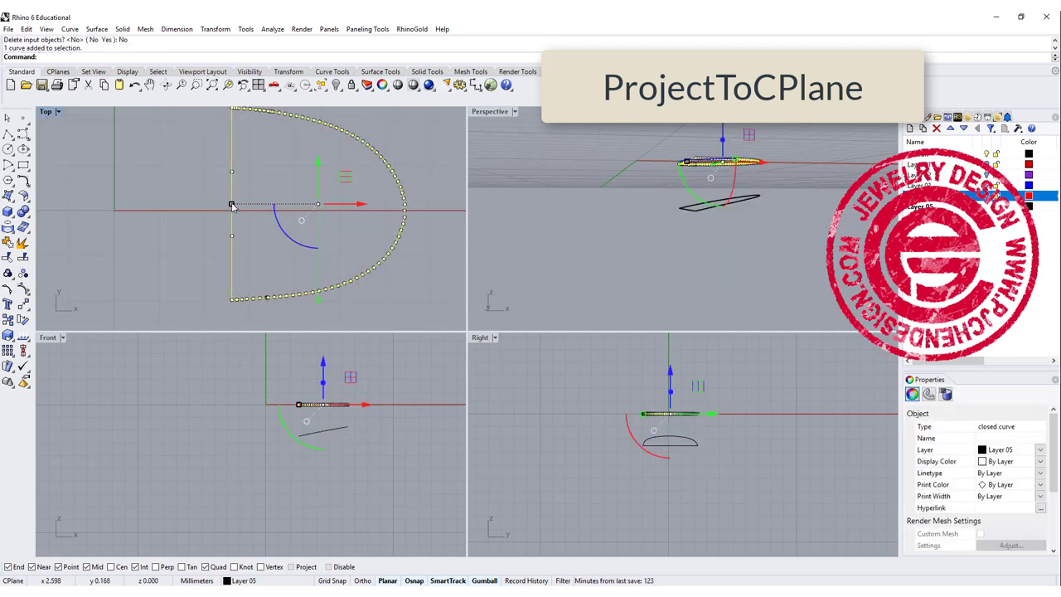
shift+drag(232, 204, 273, 206)
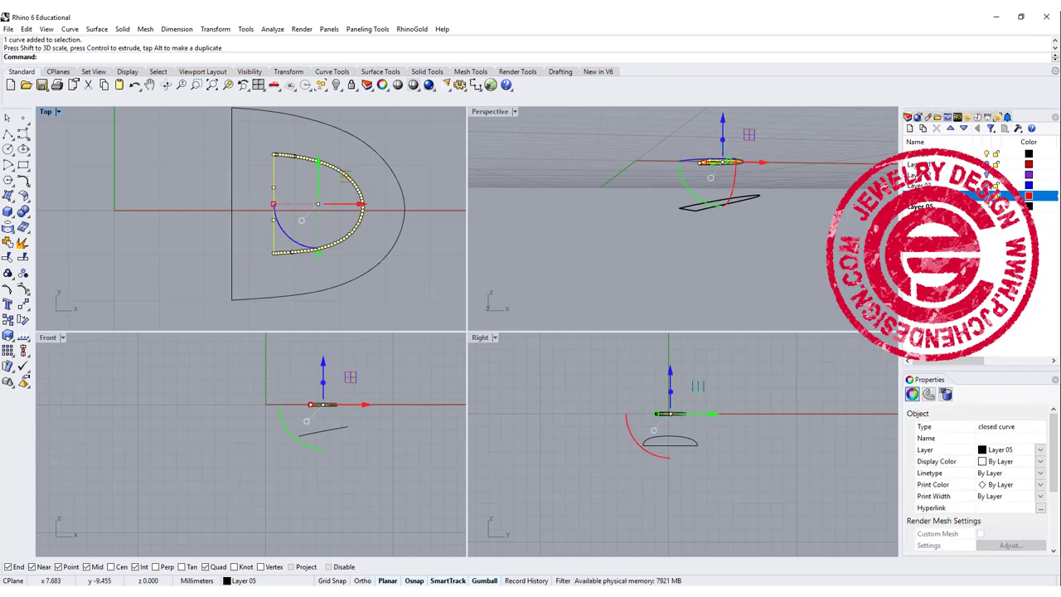
drag(323, 363, 330, 450)
Try to align the reduced heel outline with the shoe body using Align Bottom in the Front view, and undo the alignment
click(206, 479)
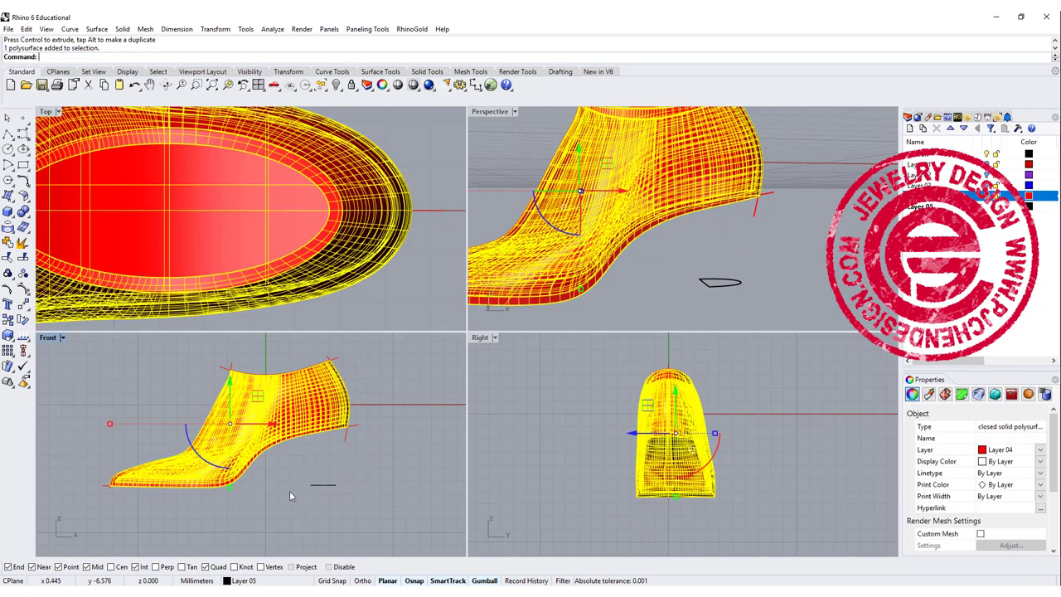
shift+click(321, 486)
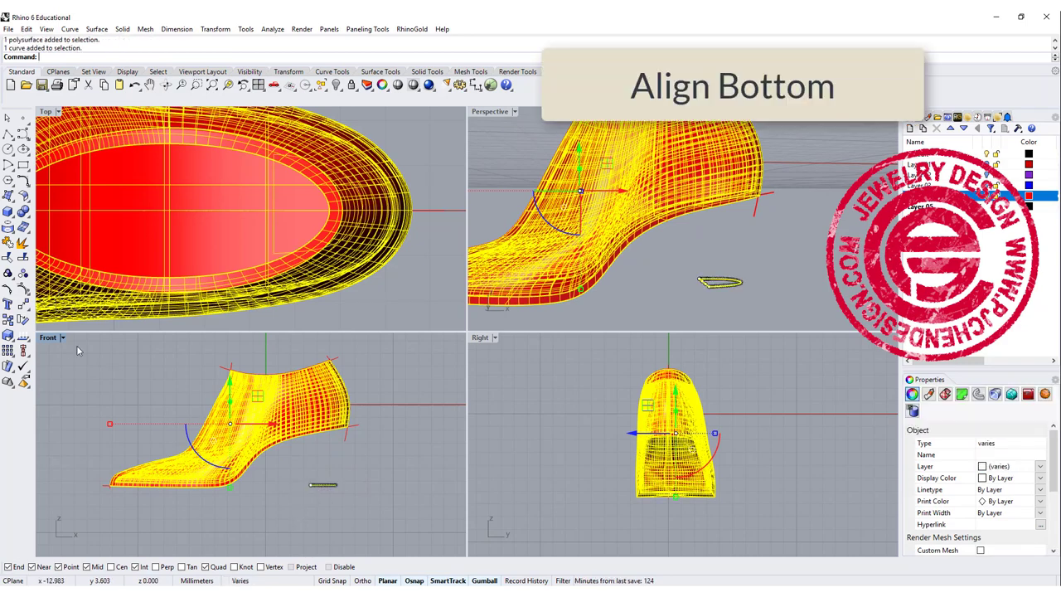
click(25, 350)
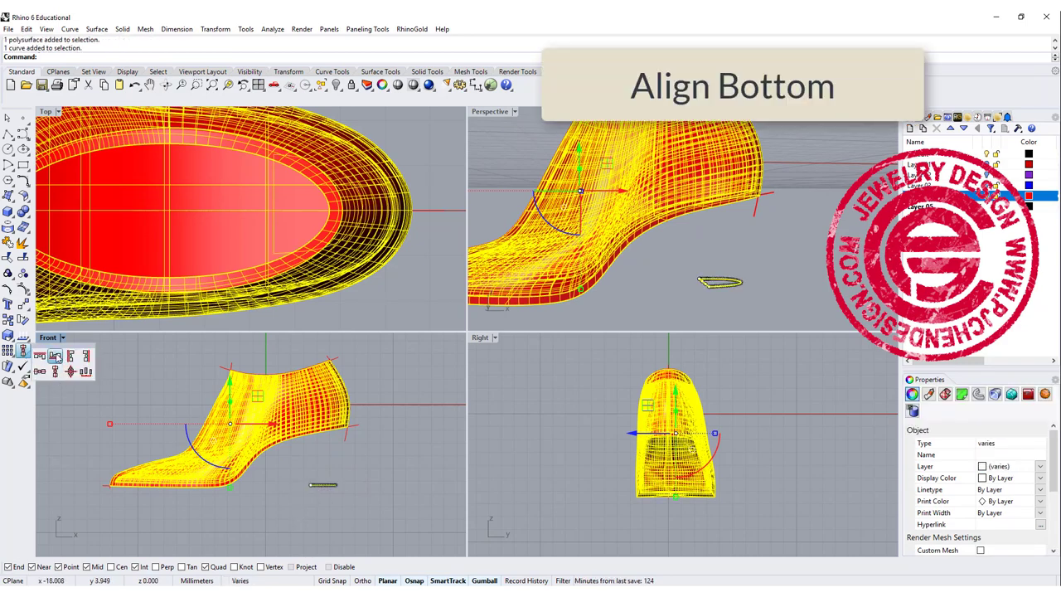
click(55, 356)
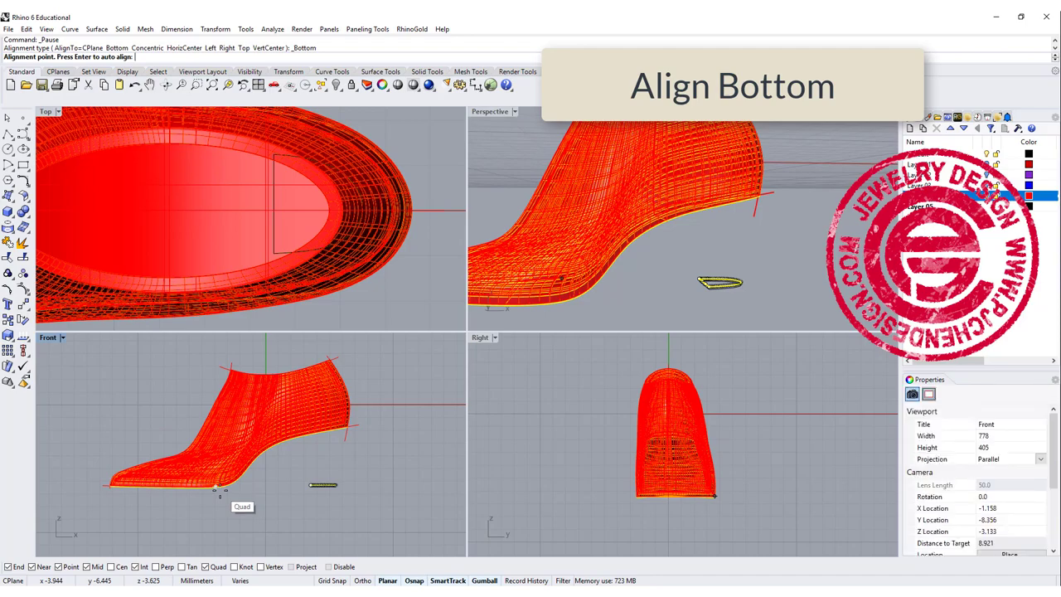
scroll(218, 487, up, 5)
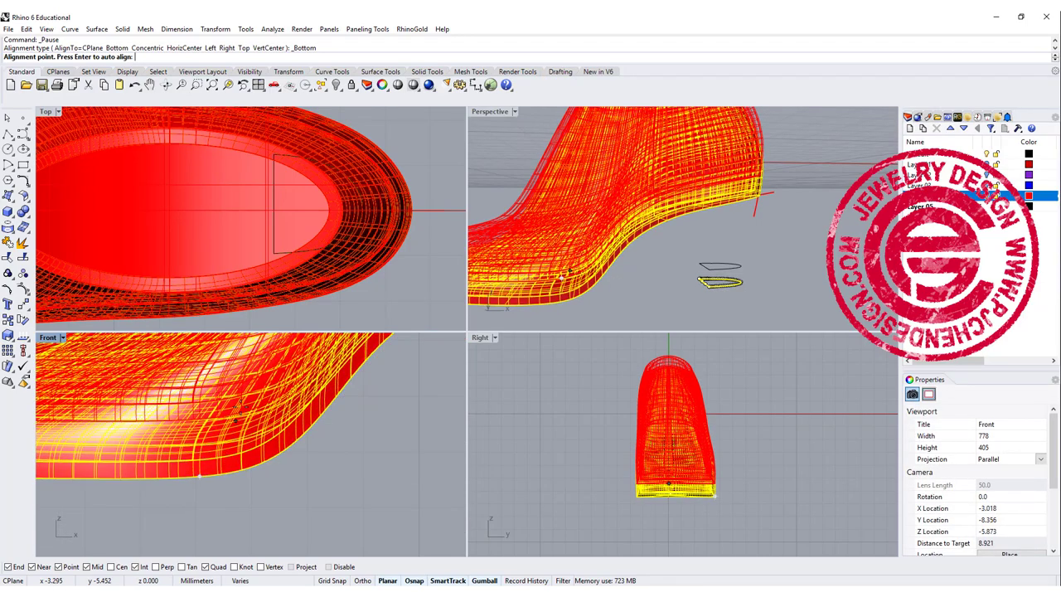
click(222, 481)
scroll(305, 485, down, 6)
key(ctrl+z)
Loft a heel surface between the closed heel outline under the sole and the reduced outline at ground level, keeping the default seams
double_click(47, 338)
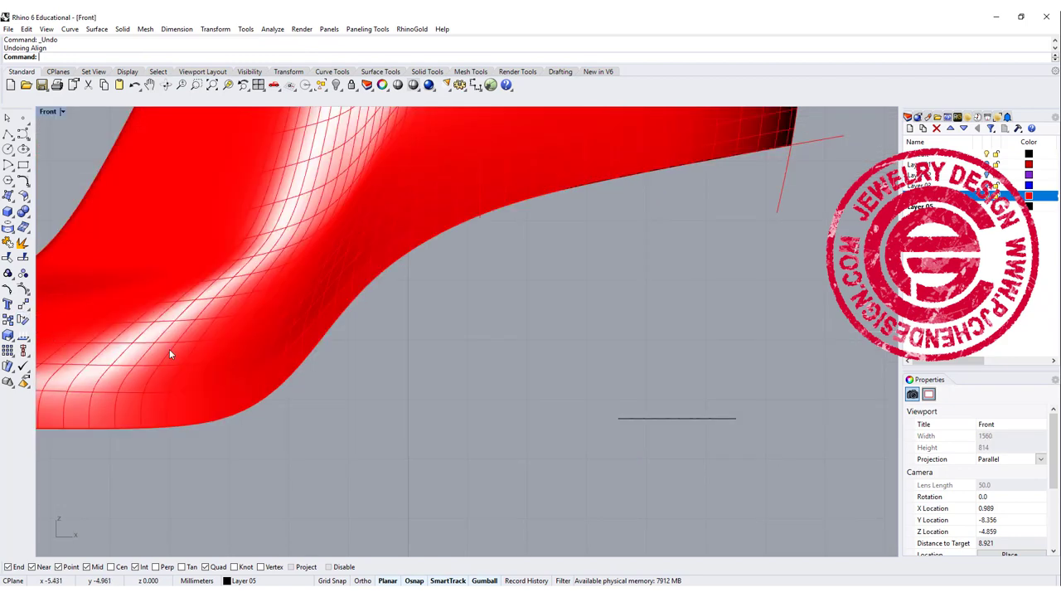
scroll(753, 195, down, 1)
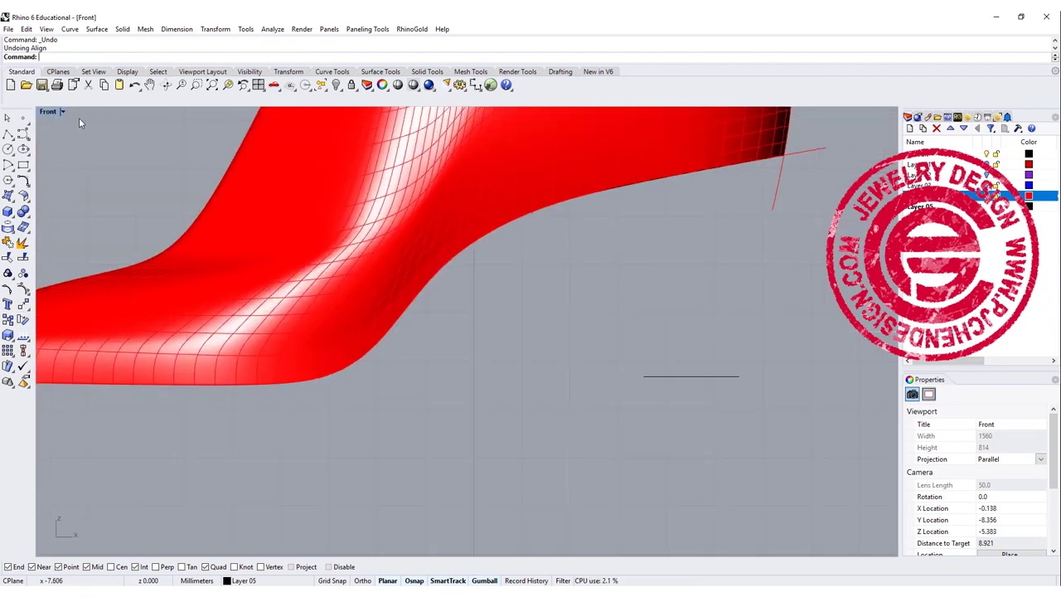
double_click(47, 111)
right_drag(654, 282, 697, 214)
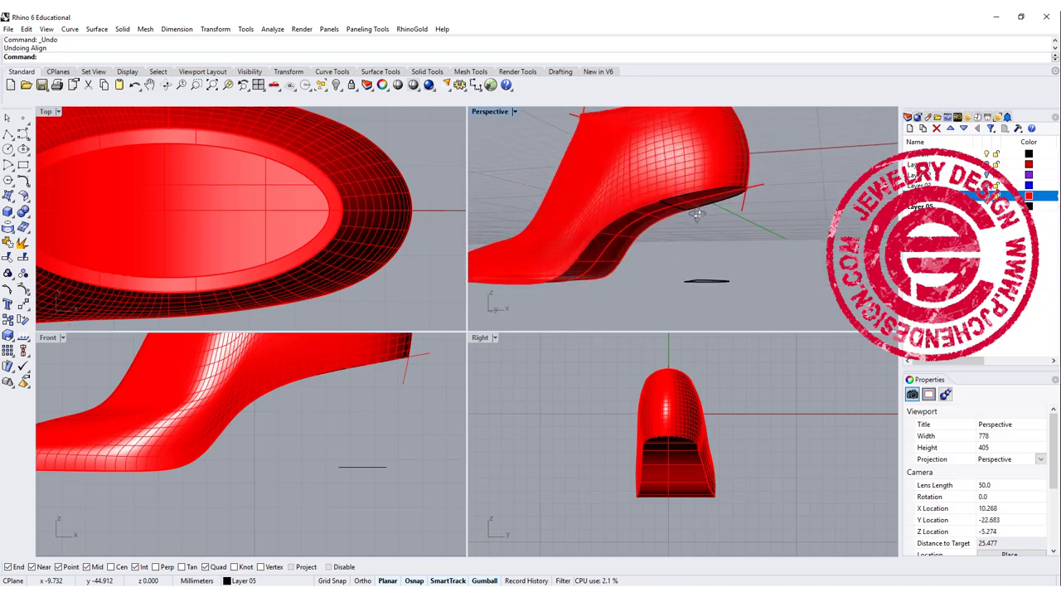
click(11, 200)
click(67, 199)
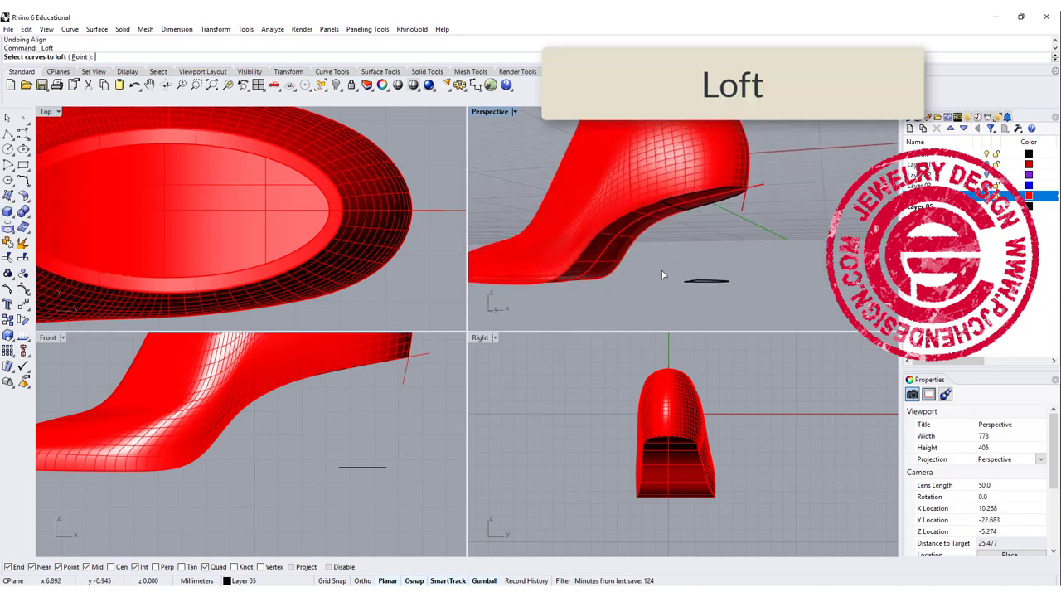
click(683, 219)
click(705, 245)
click(705, 280)
key(Return)
key(Return)
key(Return)
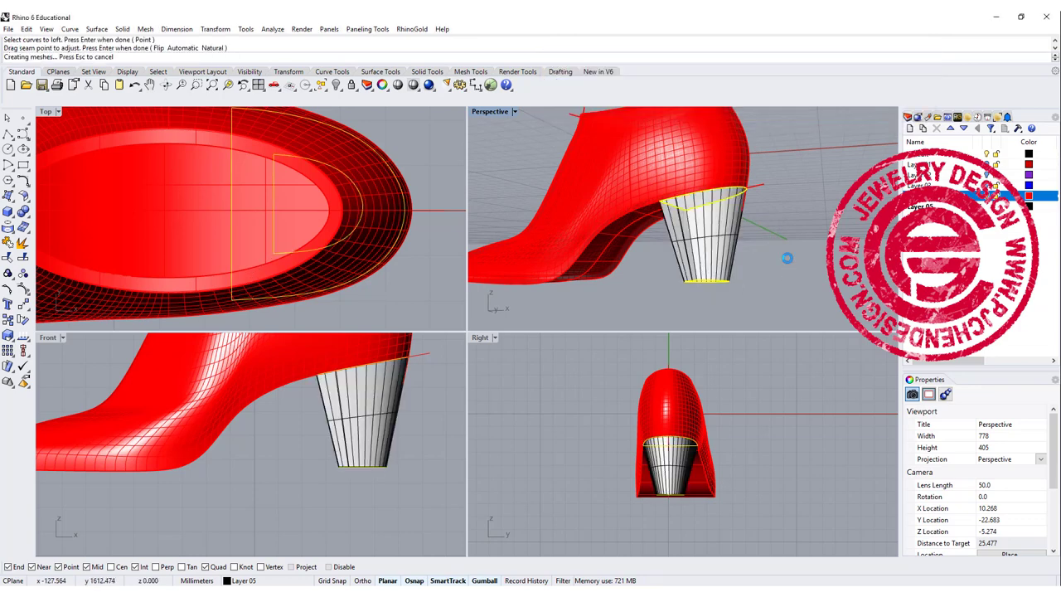
Move the lofted heel along X in the Front view to a free spot behind the shoe
right_drag(787, 251, 804, 272)
scroll(381, 385, down, 2)
scroll(359, 403, up, 3)
click(373, 401)
scroll(383, 377, down, 6)
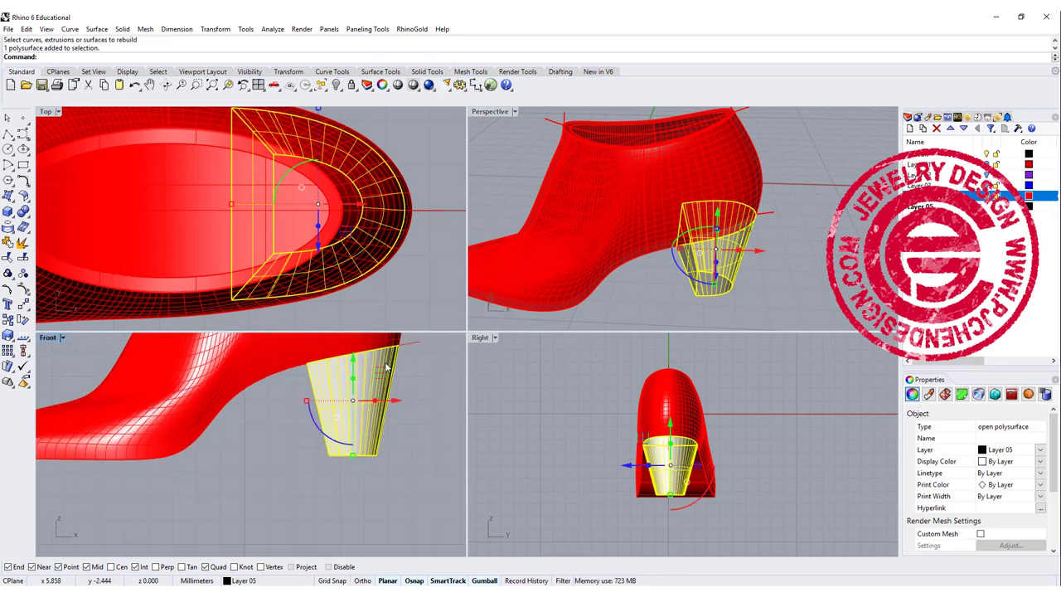
right_drag(387, 369, 263, 367)
drag(284, 393, 401, 423)
click(316, 454)
Trim off the end of the rear centre curve that extends below the sole curve, using the sole curve as the cutting object
scroll(276, 359, up, 6)
right_drag(284, 392, 269, 411)
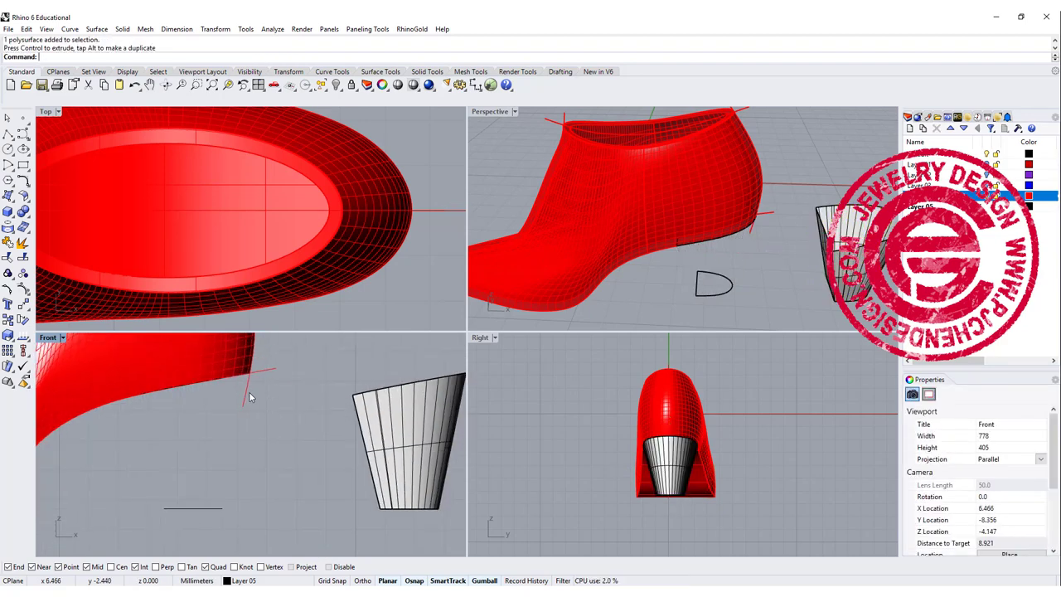
click(246, 394)
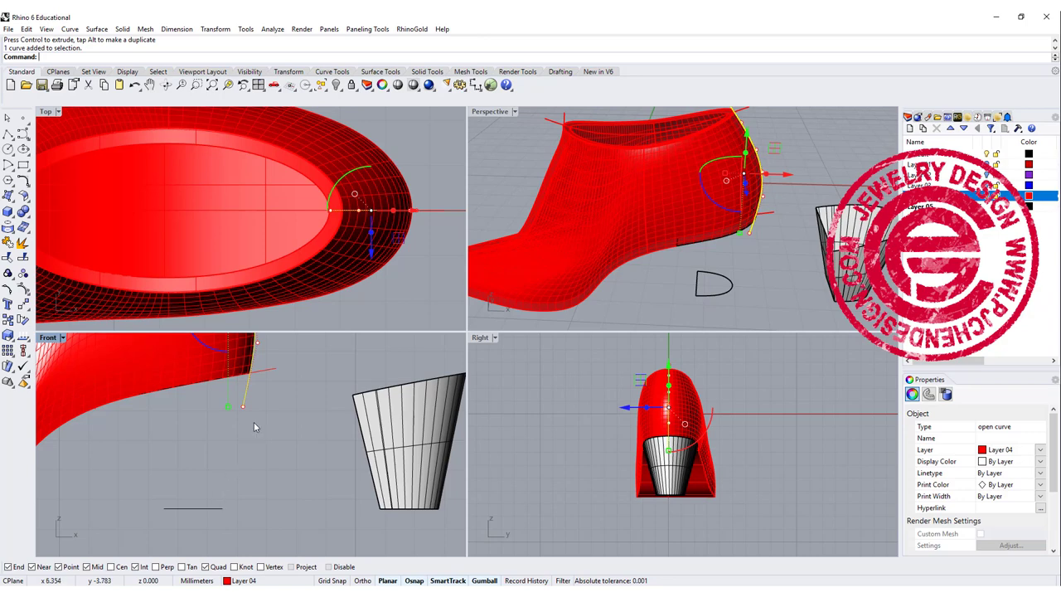
click(264, 371)
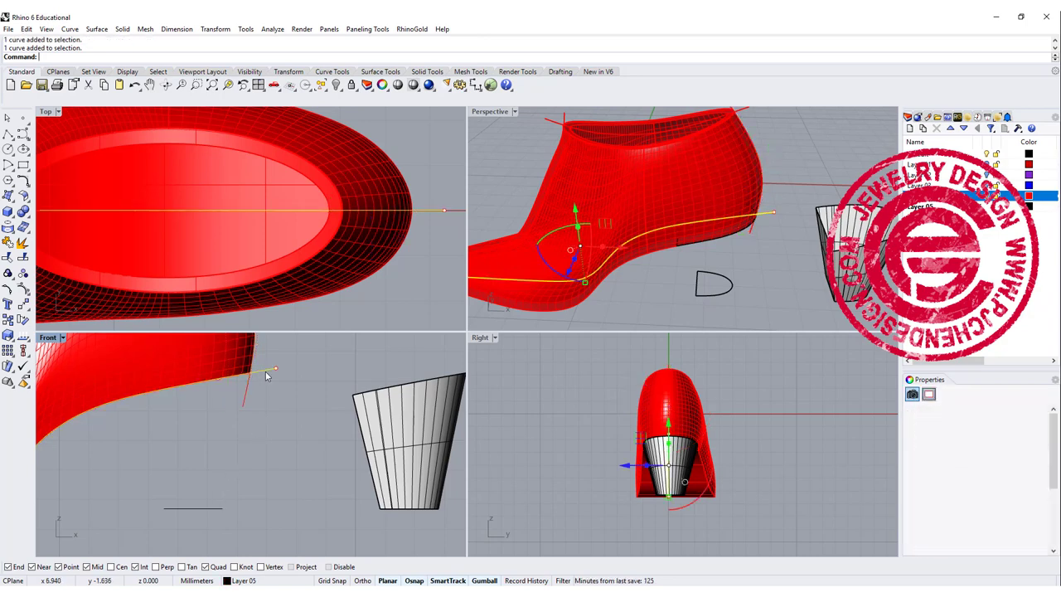
click(10, 259)
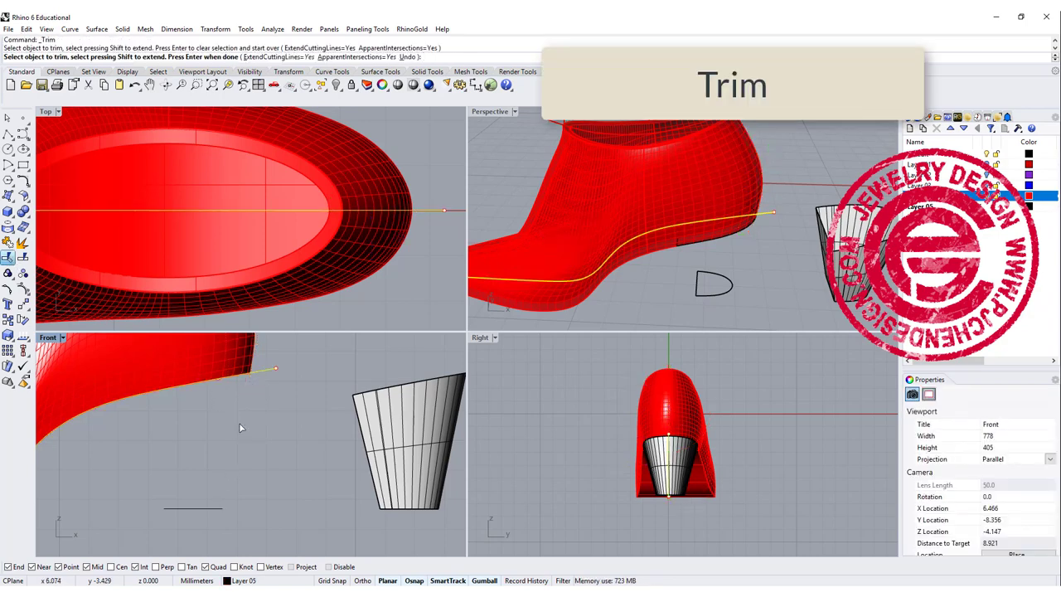
key(Return)
In the Front view, draw a short vertical polyline downward from the rearmost point of the reduced heel outline
click(7, 133)
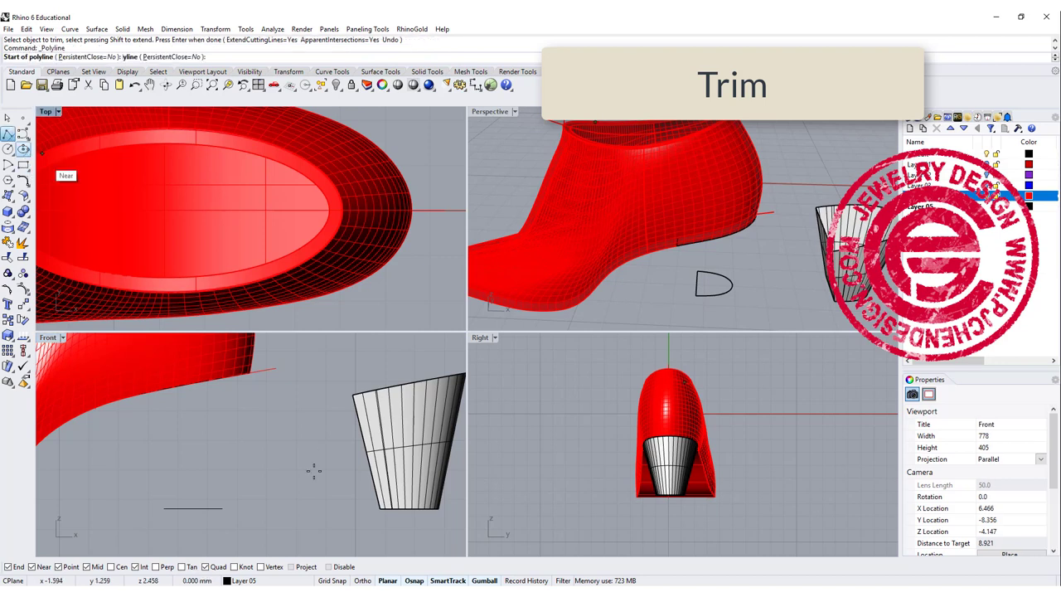
click(220, 508)
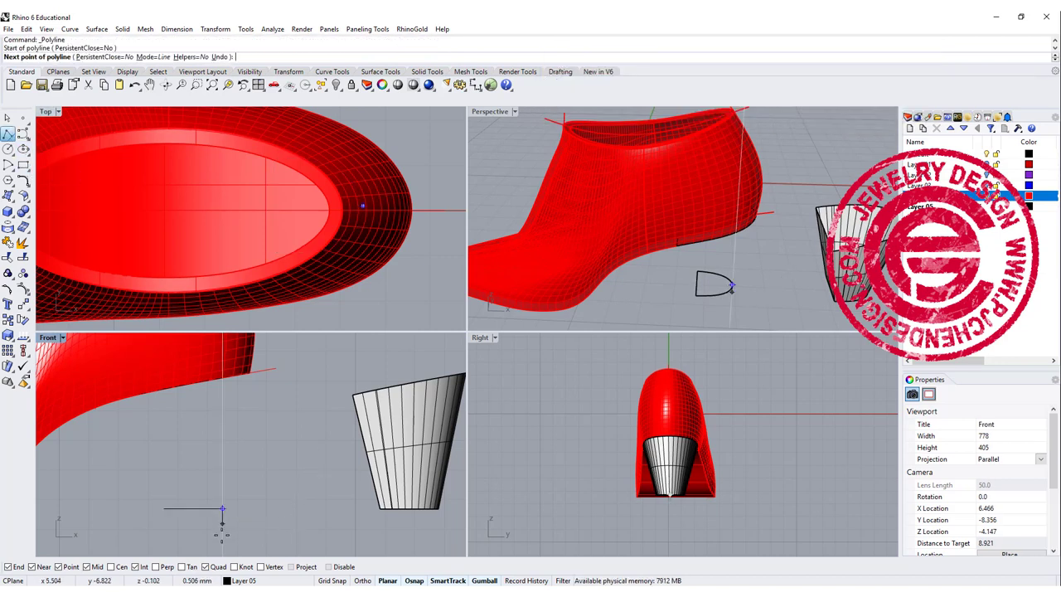
click(223, 537)
right_click(232, 522)
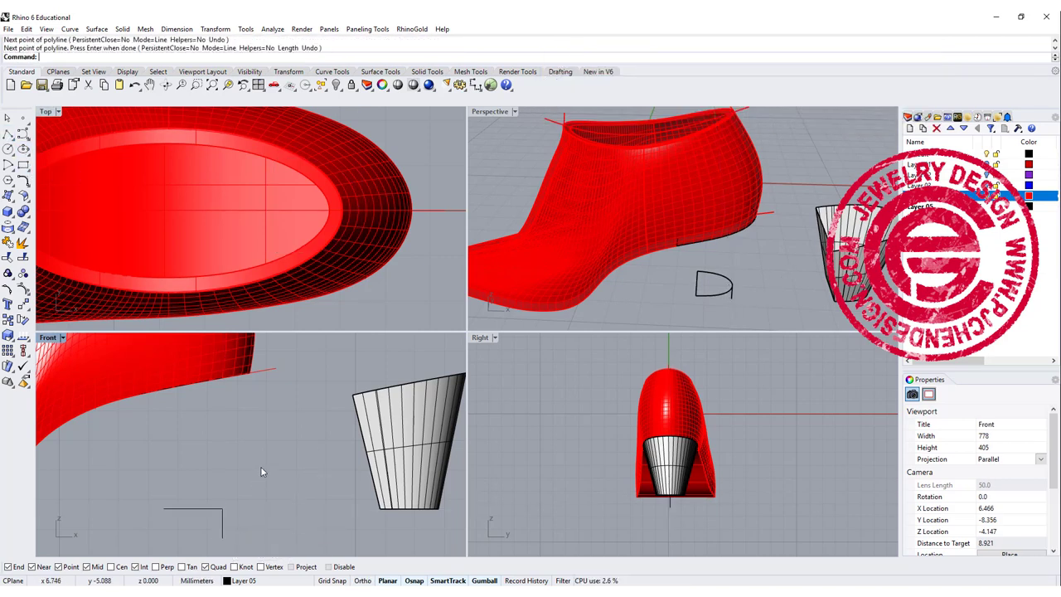
Blend the trimmed rear curve's lower end into the short vertical line's upper end with Tangency at both ends
right_drag(261, 459, 280, 431)
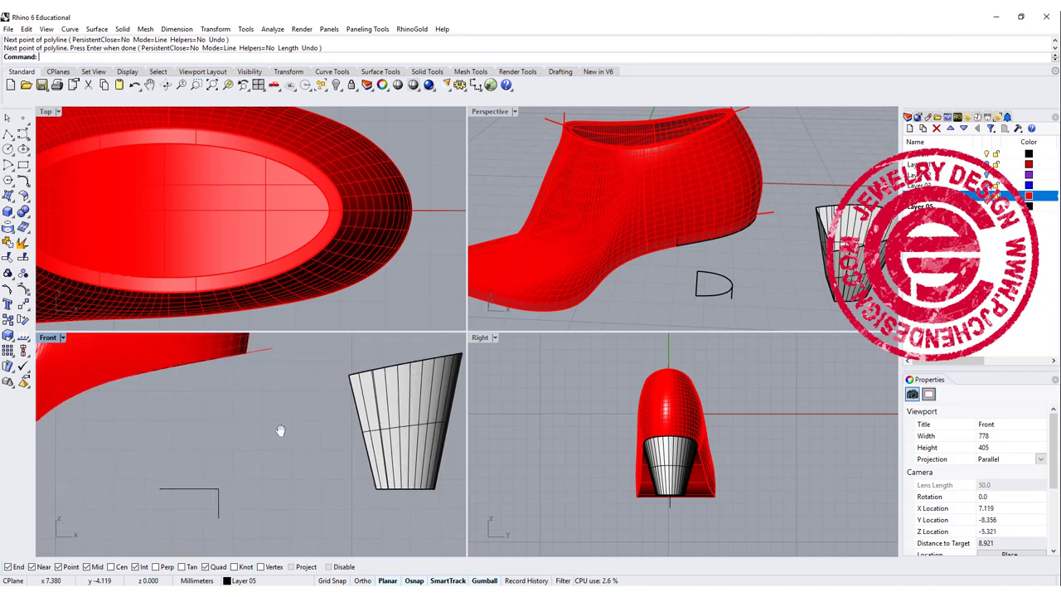
double_click(47, 338)
scroll(270, 281, down, 4)
right_drag(251, 287, 105, 226)
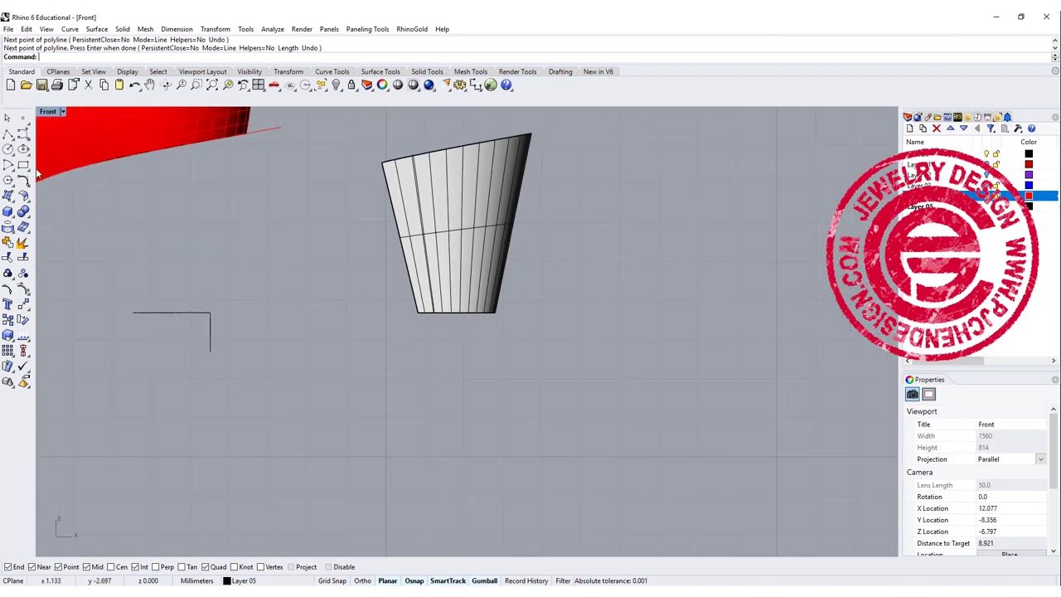
click(27, 182)
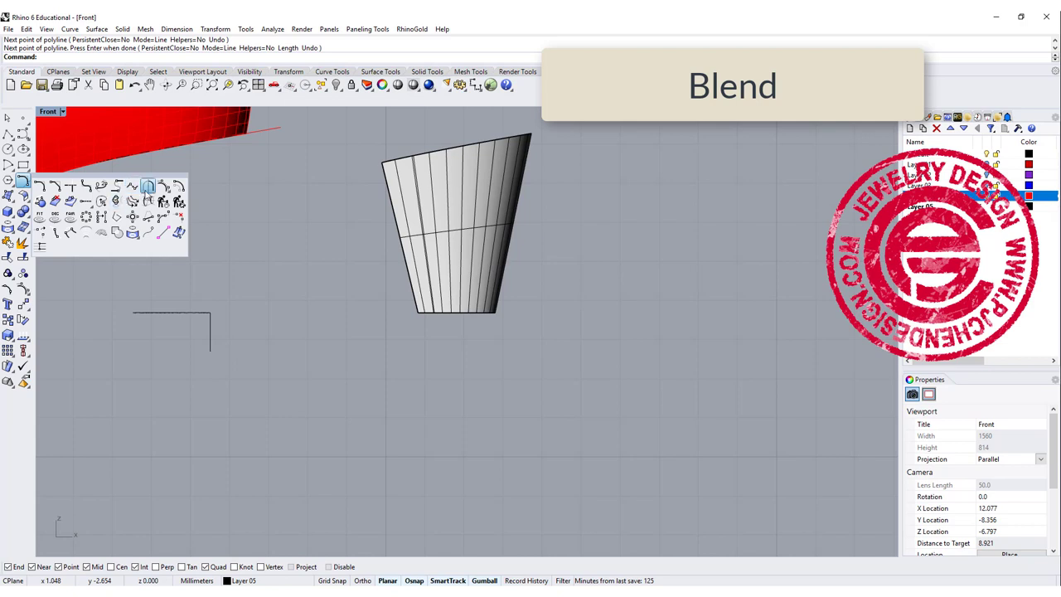
click(117, 200)
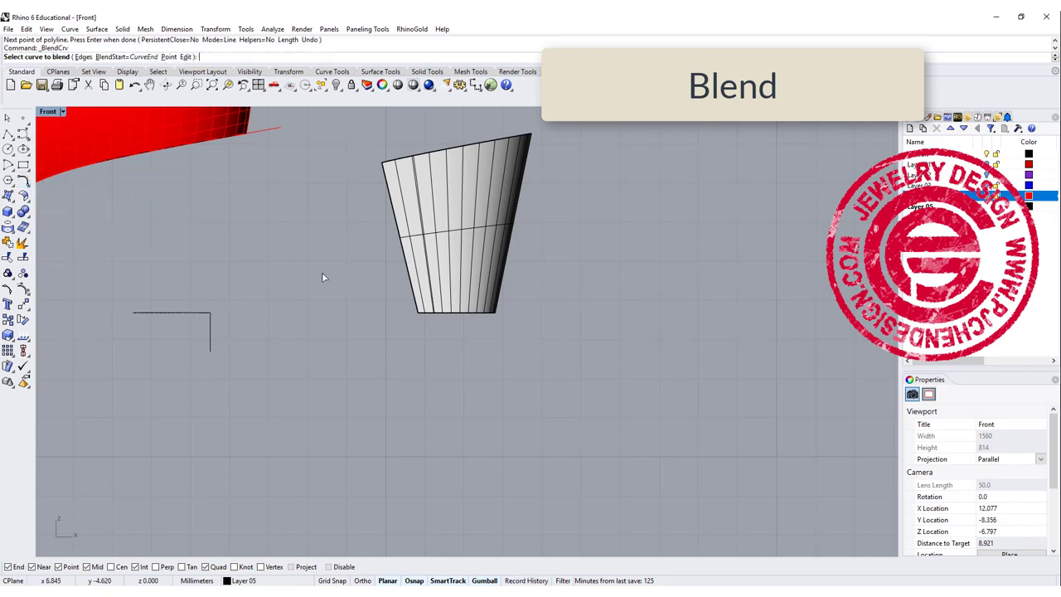
click(249, 129)
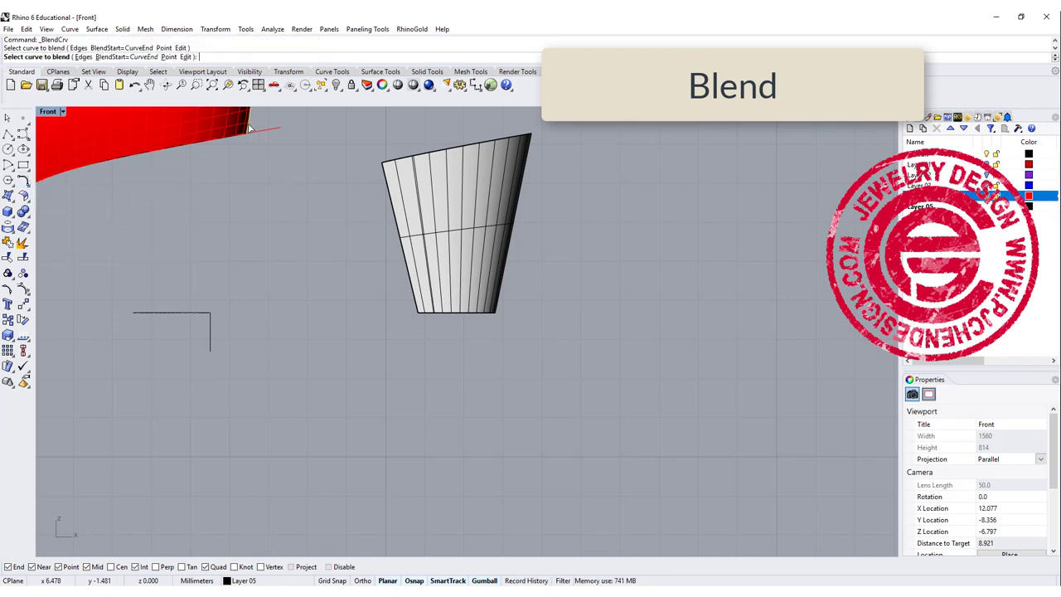
click(212, 325)
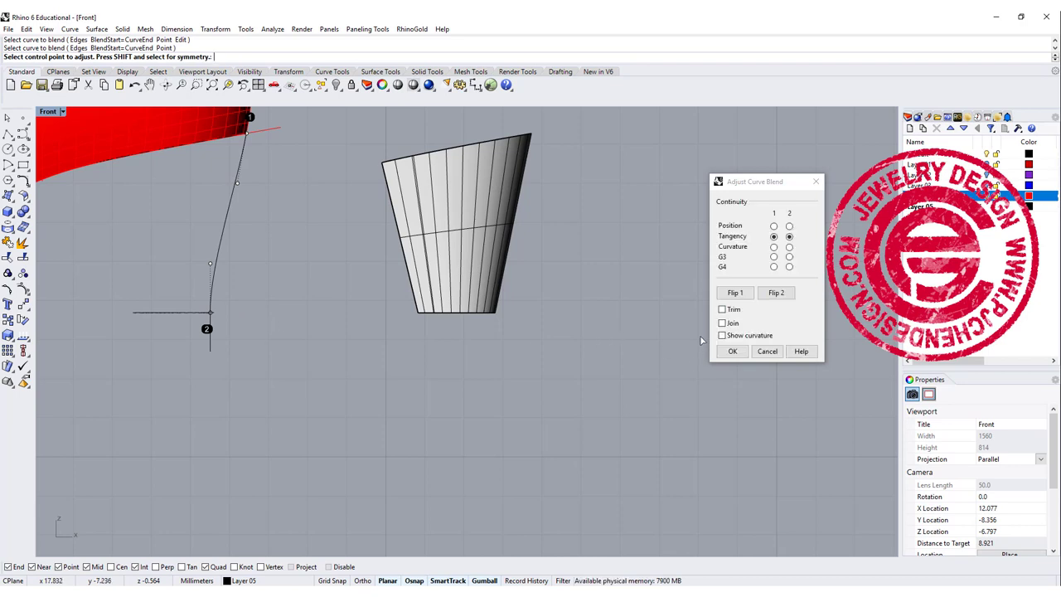
click(733, 352)
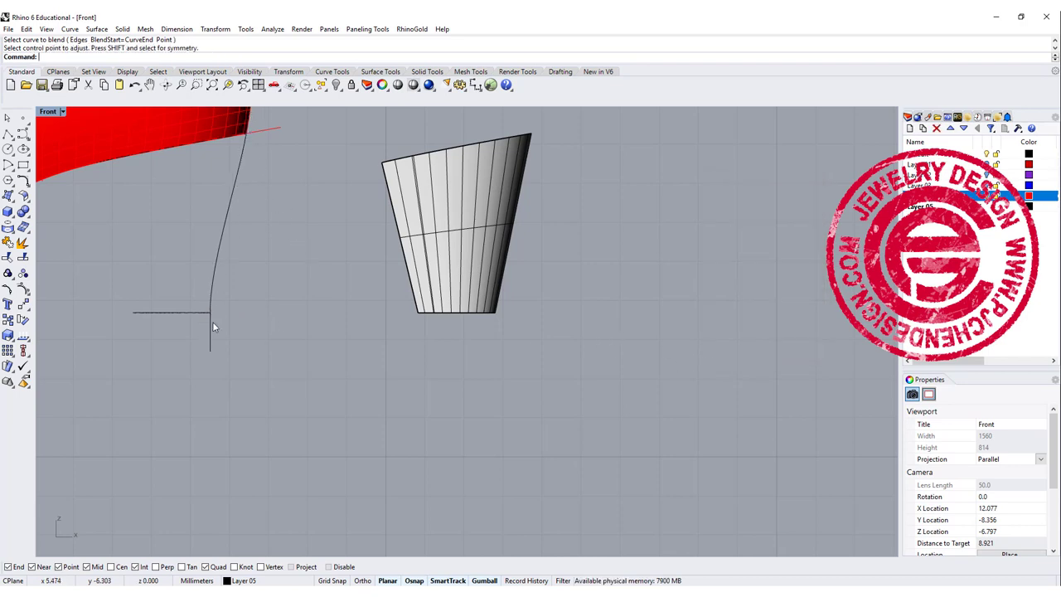
right_click(140, 250)
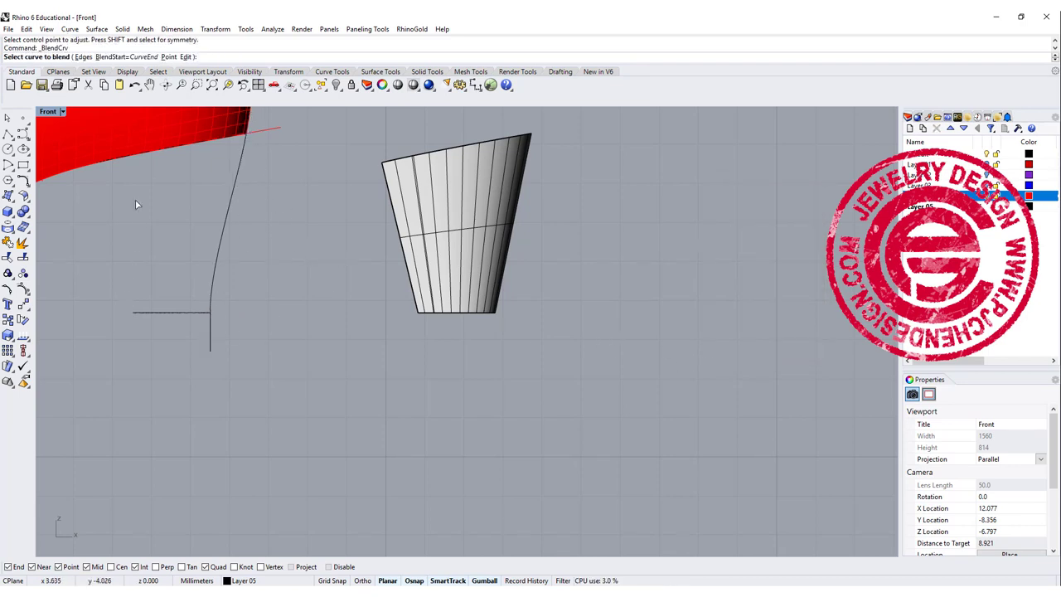
Draw a degree 3 control-point curve for the heel's front profile, from the reduced outline's straight edge midpoint up to the upper outline's straight edge
double_click(54, 113)
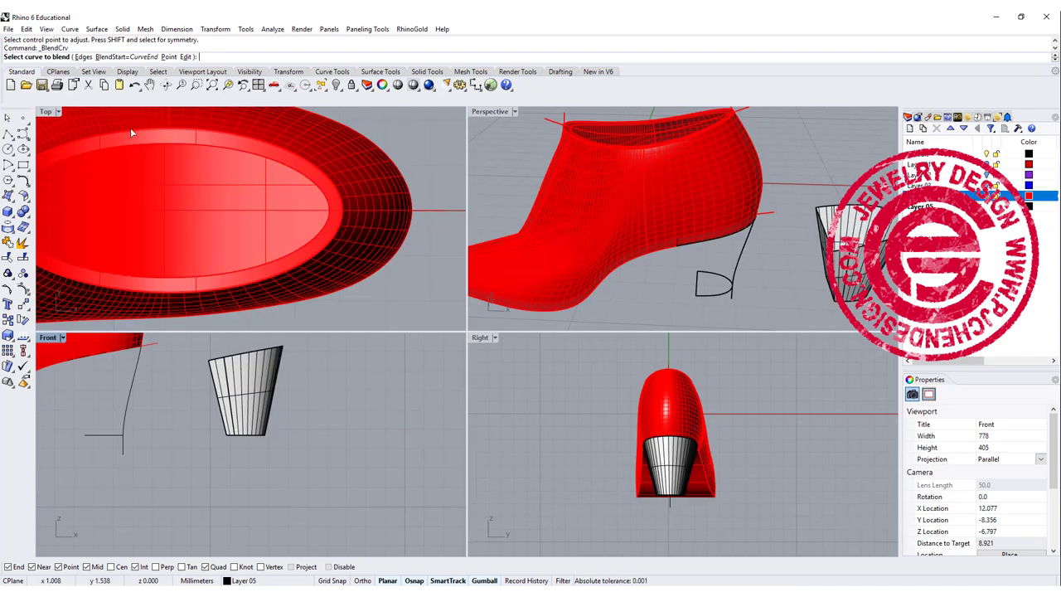
click(25, 137)
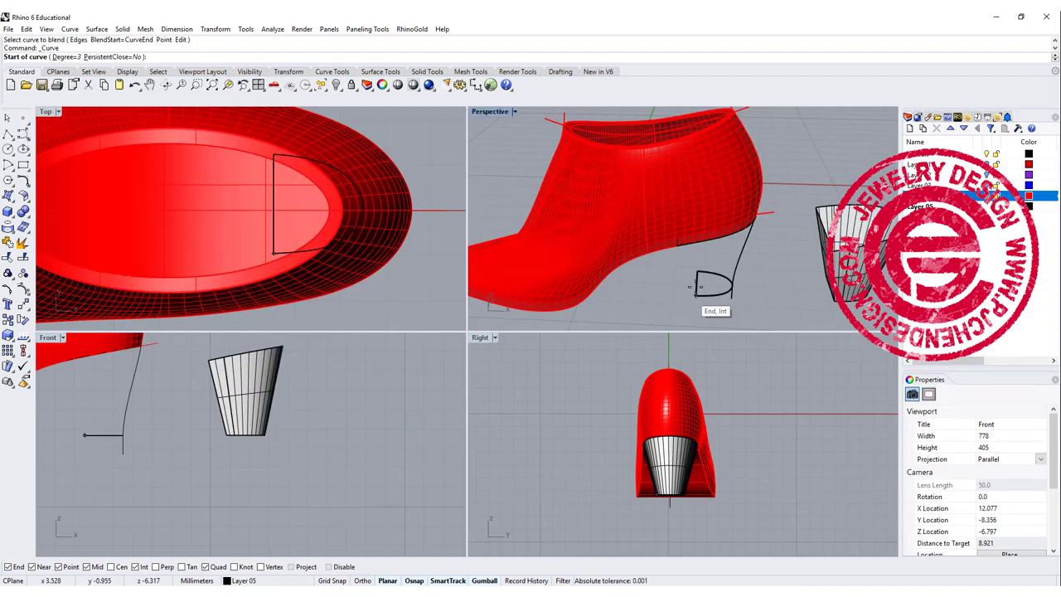
click(698, 284)
scroll(173, 464, up, 4)
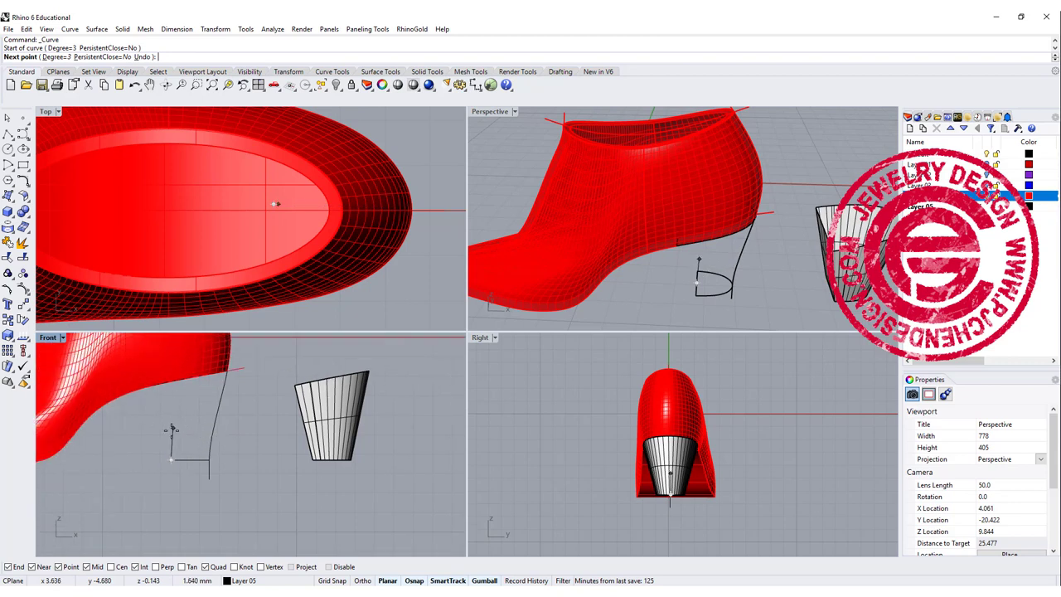
click(174, 421)
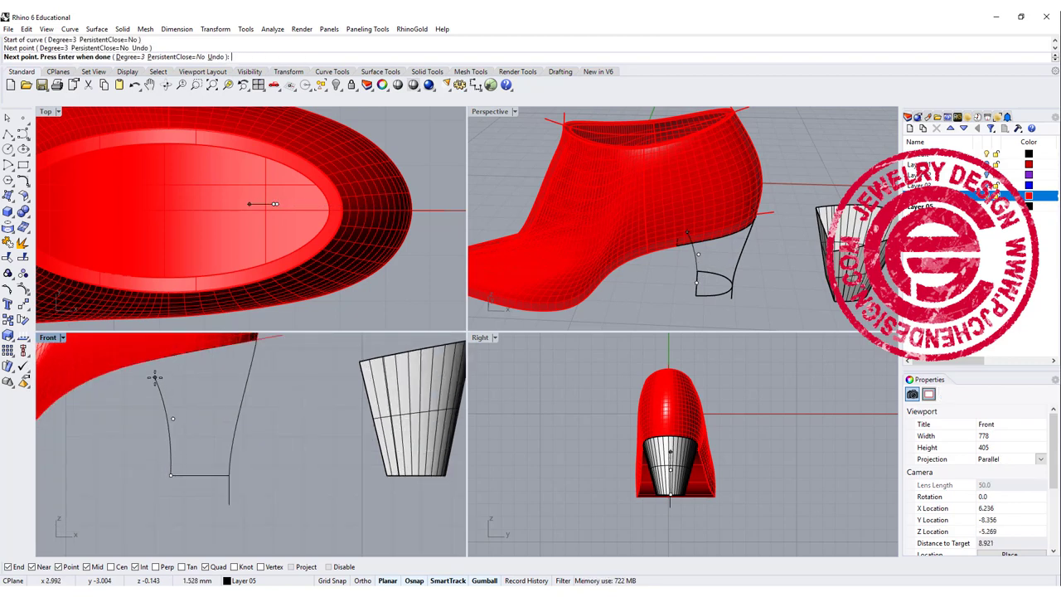
click(154, 378)
click(147, 362)
click(680, 223)
right_click(663, 301)
scroll(751, 247, down, 2)
right_drag(751, 248, 719, 166)
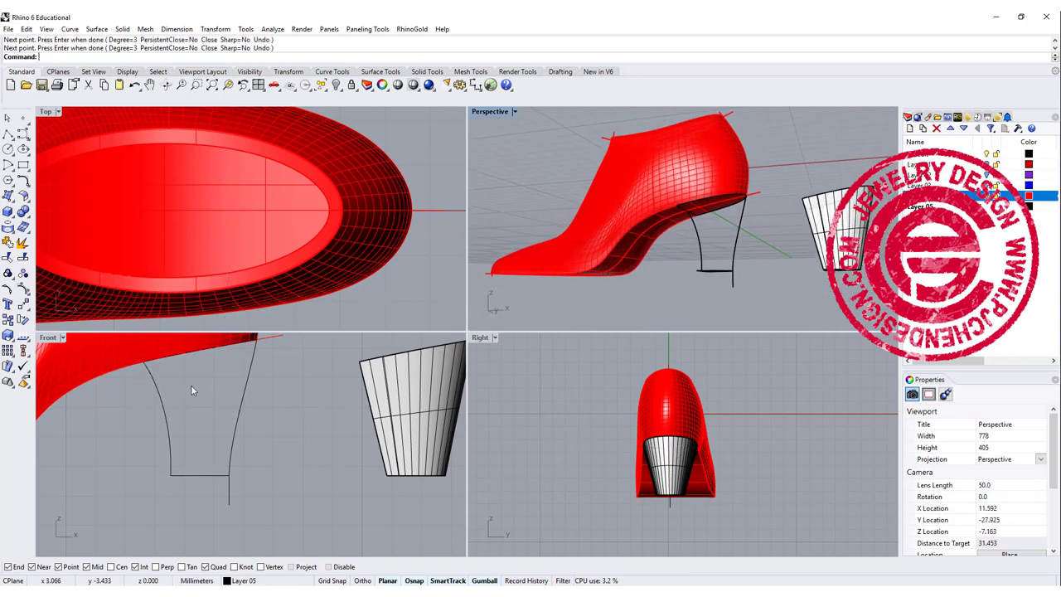
Create the heel surface with Sweep 2 Rails, using the front and back profiles as rails and the upper and reduced outlines as cross sections
click(97, 30)
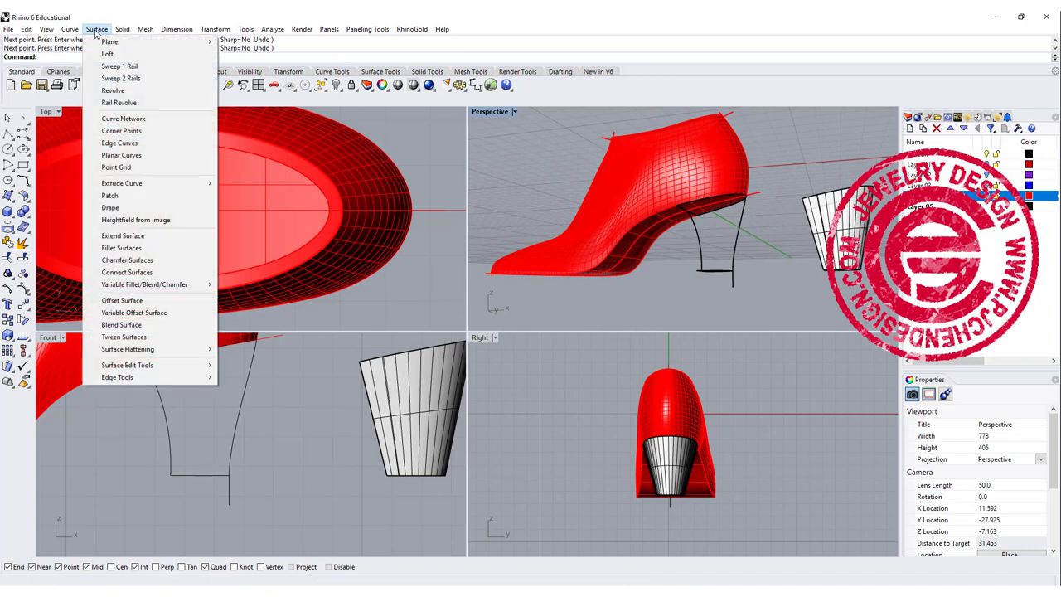
click(116, 76)
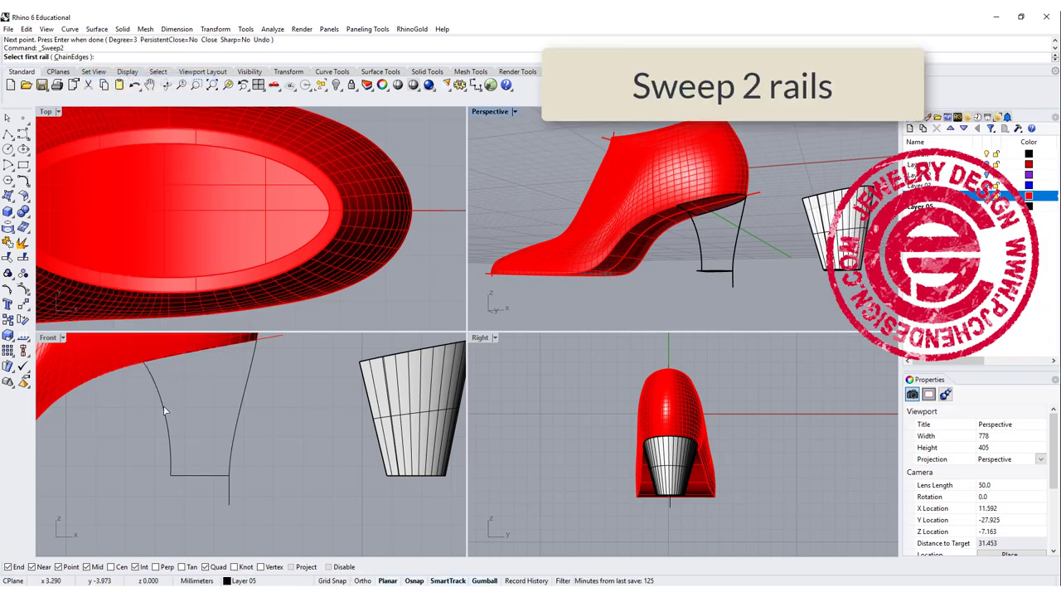
click(165, 411)
click(243, 392)
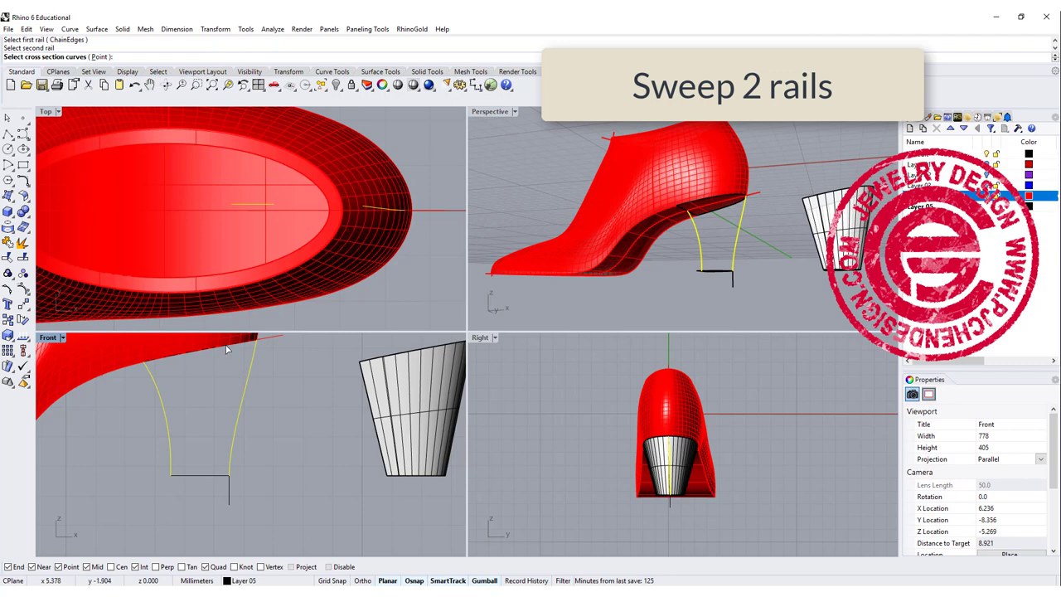
click(227, 349)
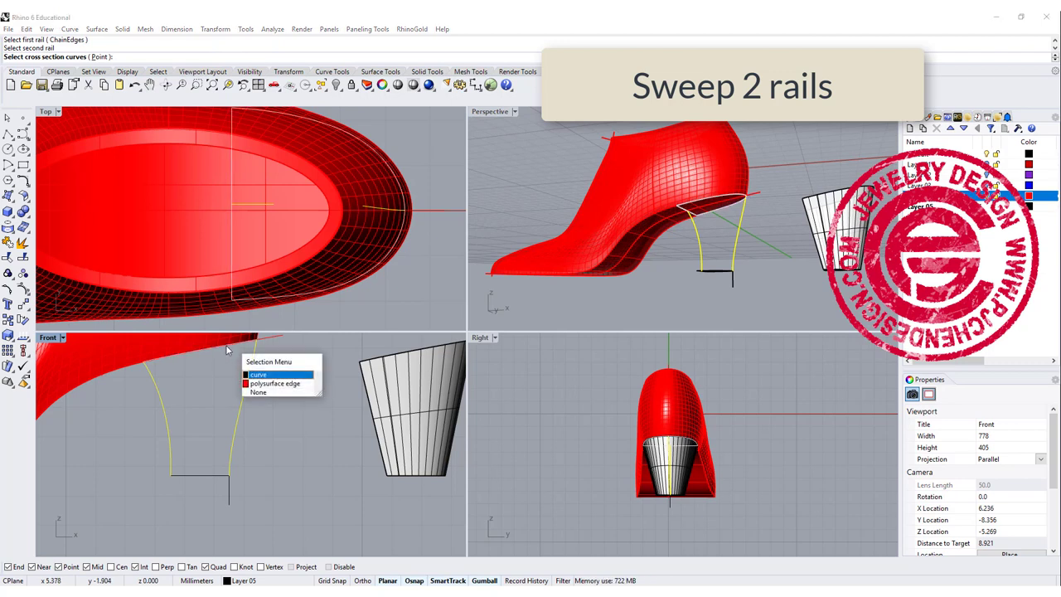
click(258, 376)
click(197, 477)
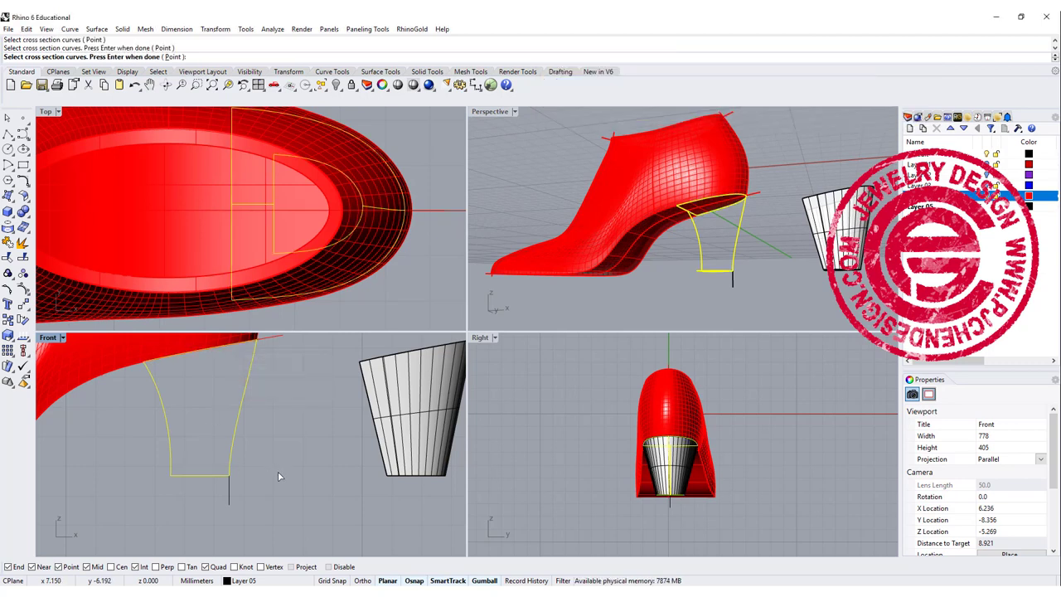
key(Return)
key(Return)
key(Return)
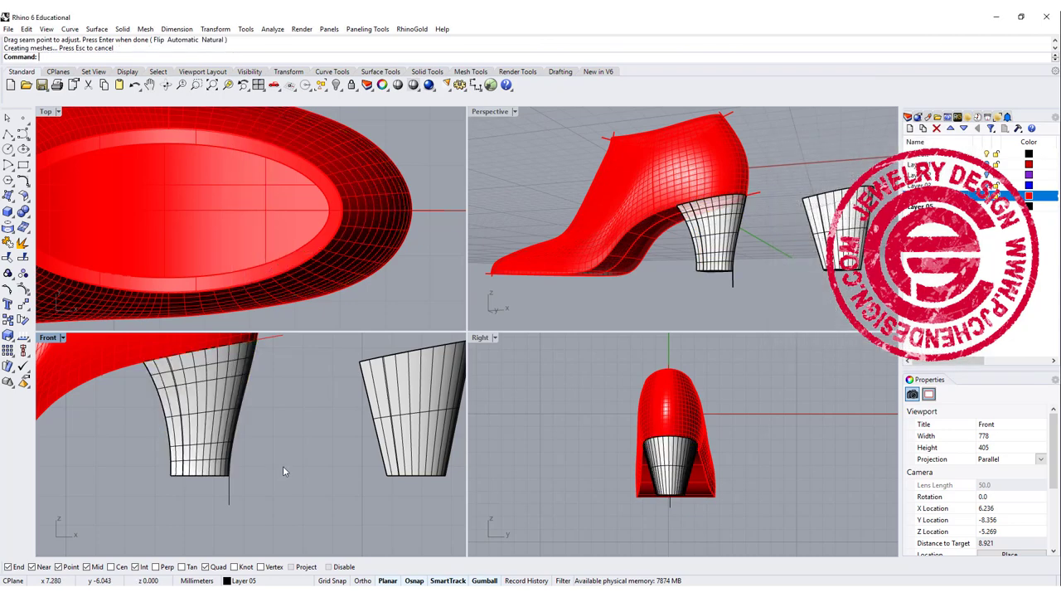
Cap the planar openings of the swept heel polysurface
scroll(273, 439, down, 2)
right_drag(273, 439, 257, 442)
right_drag(727, 184, 639, 119)
right_click(658, 99)
click(547, 146)
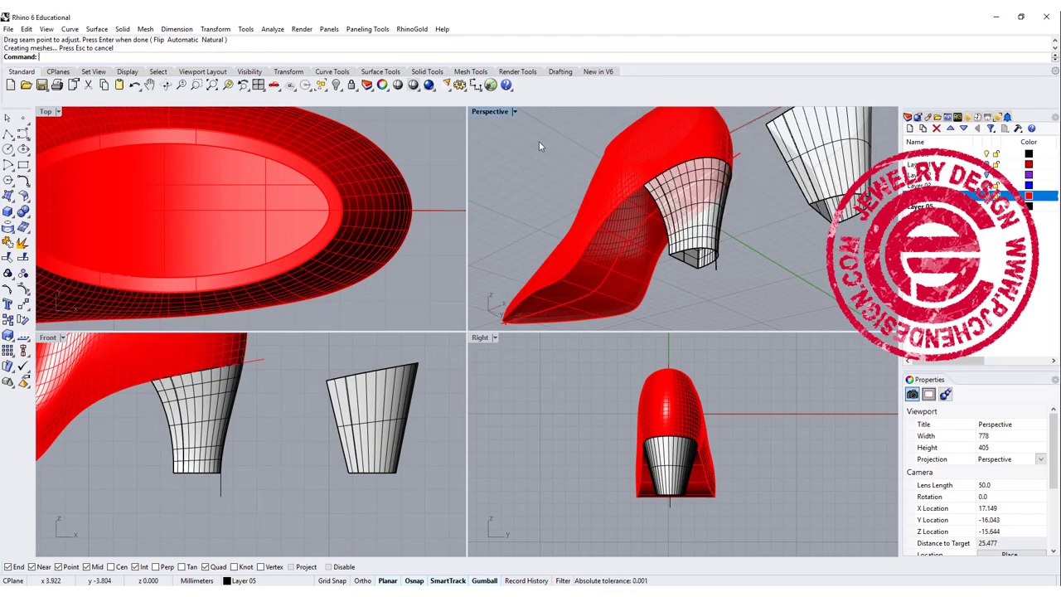
click(706, 244)
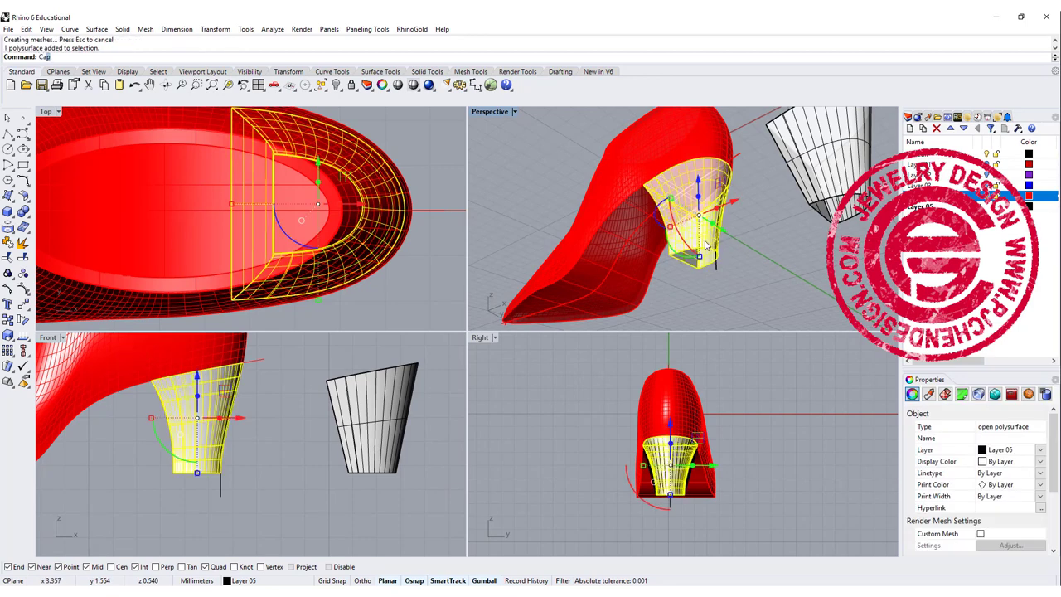
key(Return)
key(Escape)
Examine how the new heel fits beneath the shoe from several angles and in the Front view
scroll(711, 195, down, 3)
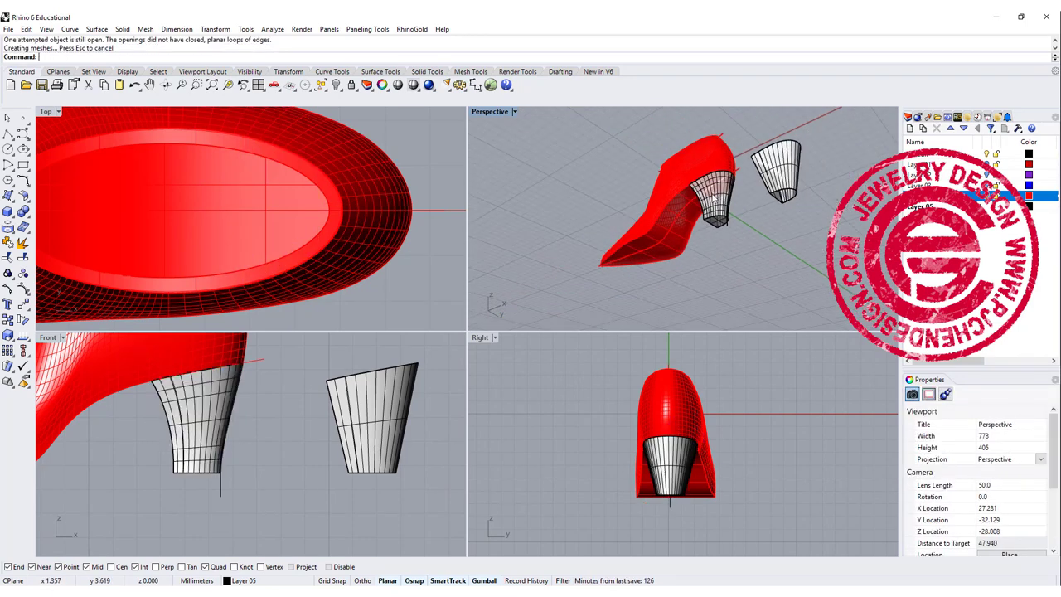
scroll(730, 215, up, 8)
right_drag(711, 196, 798, 224)
scroll(650, 194, down, 4)
right_drag(651, 195, 696, 200)
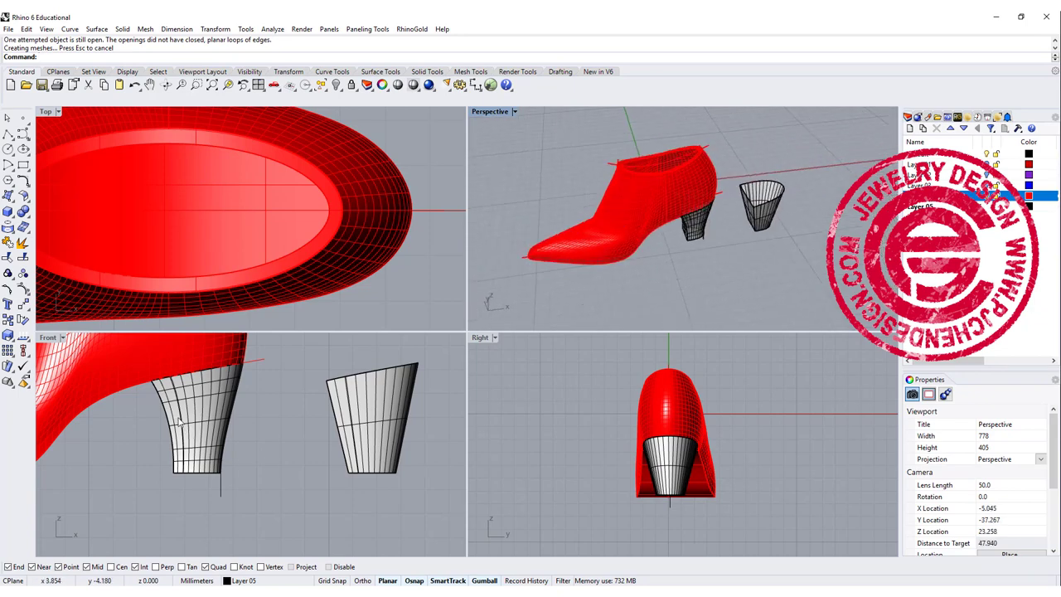
scroll(175, 414, down, 8)
right_drag(176, 415, 205, 444)
In the Front view, draw a degree 3 U-shaped control-point curve over the shoe's side, with both ends extending above the topline
double_click(48, 339)
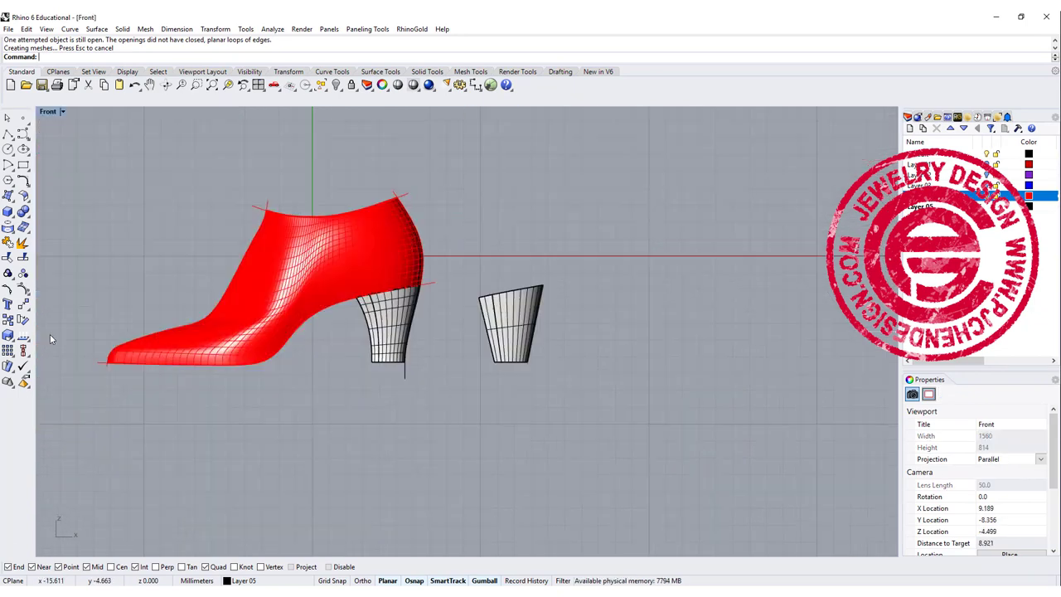
right_drag(302, 219, 325, 311)
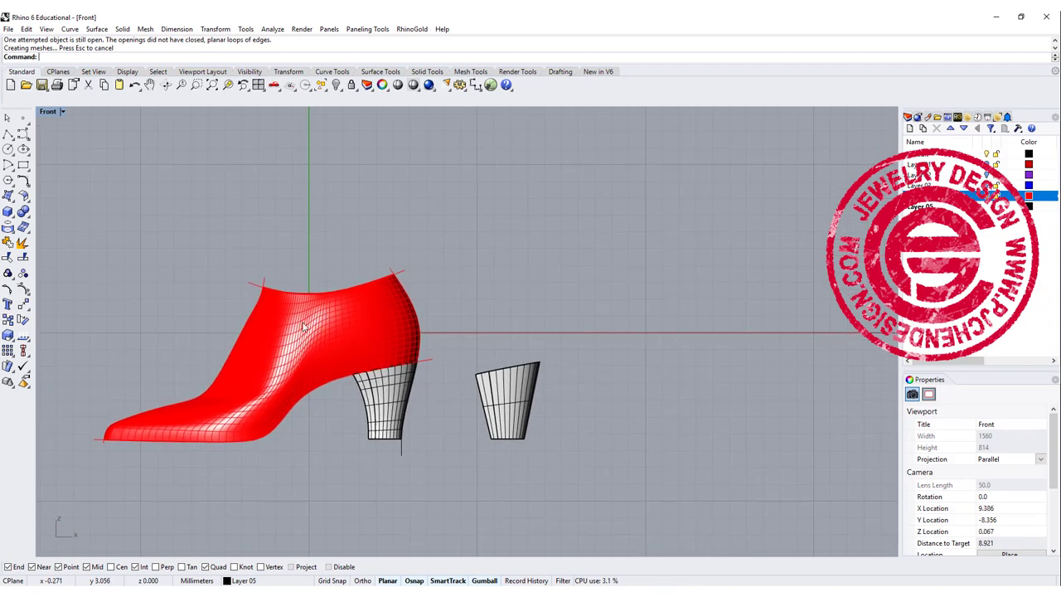
click(24, 139)
scroll(282, 232, up, 3)
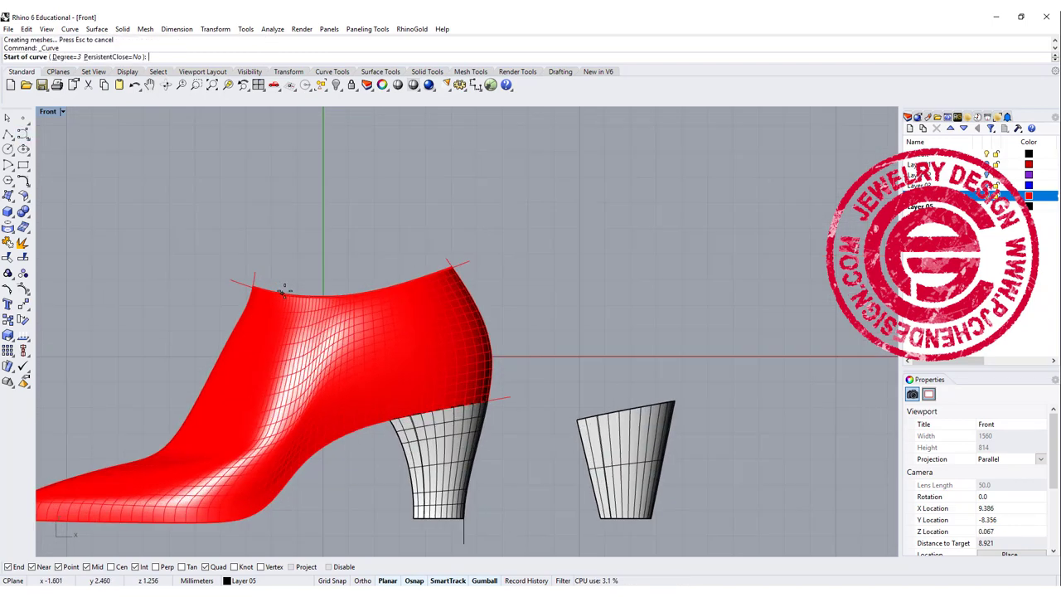
click(282, 223)
click(289, 282)
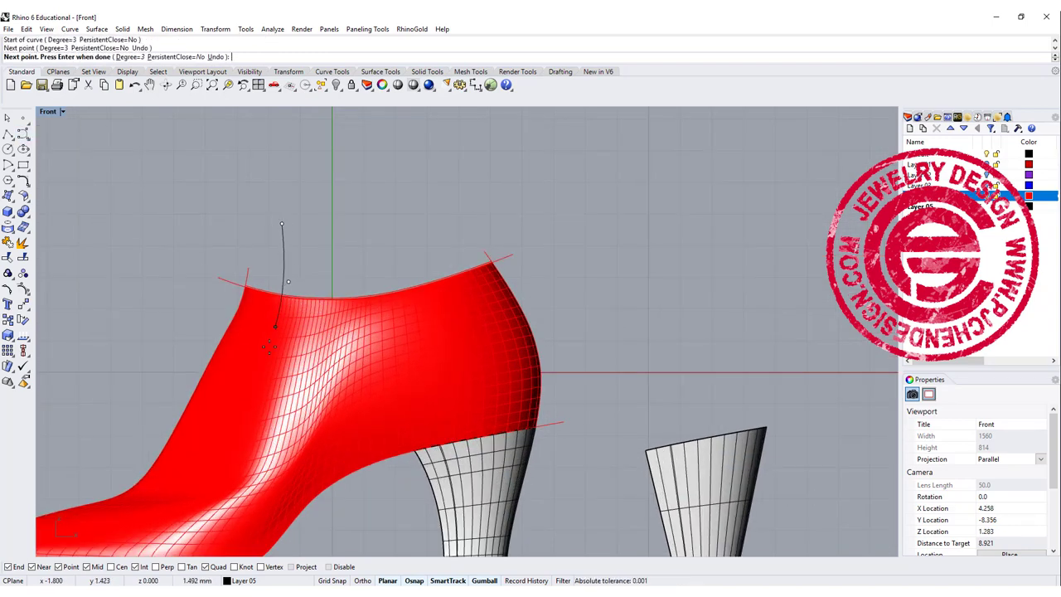
click(258, 378)
click(244, 421)
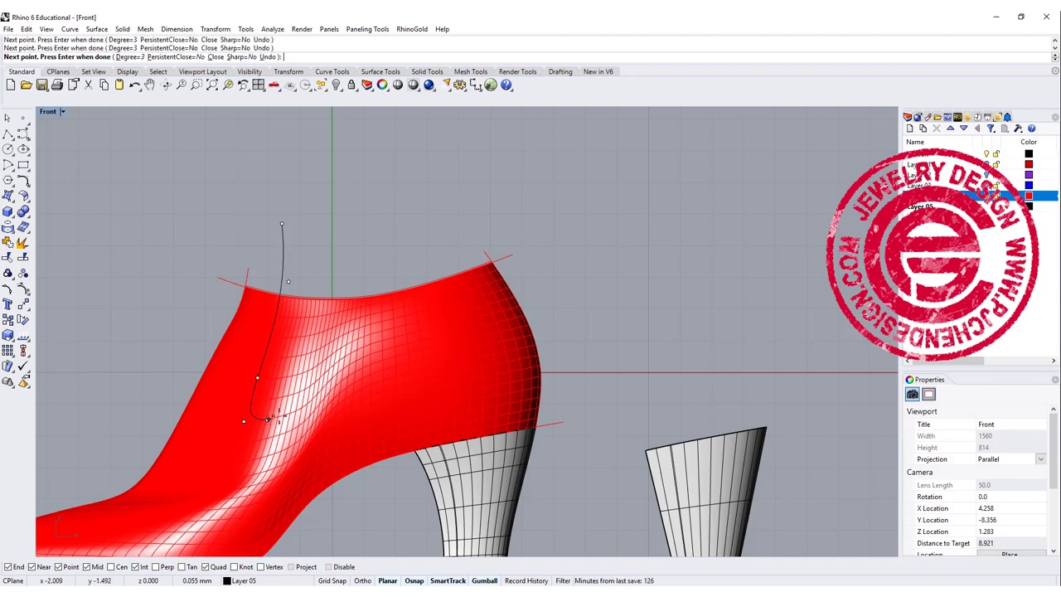
click(357, 324)
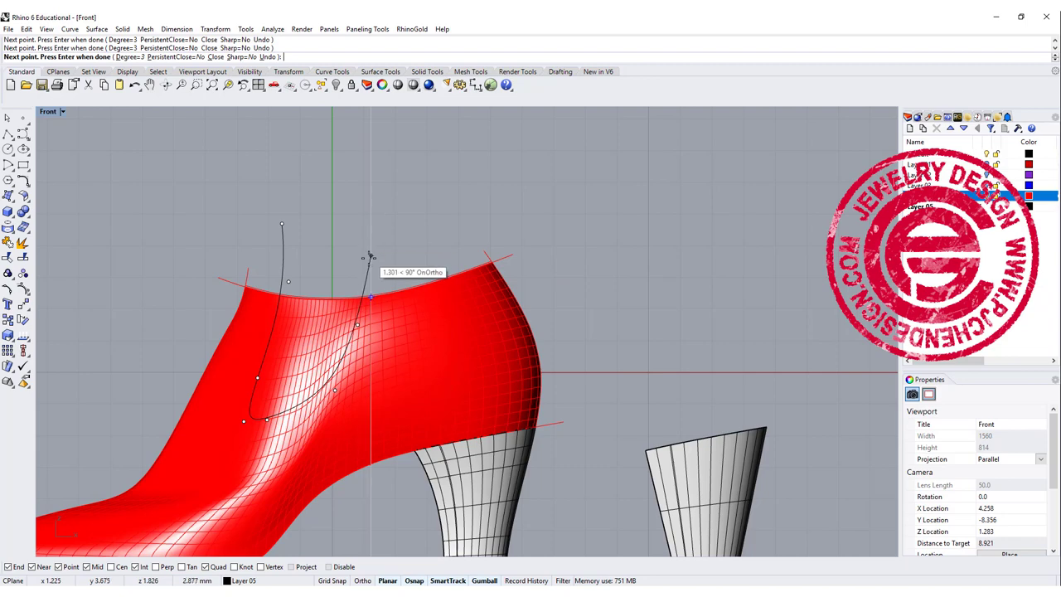
click(366, 265)
right_click(396, 272)
Trim a side opening out of the shoe body in the Front view, using the U-shaped curve as the cutting object
scroll(359, 316, up, 6)
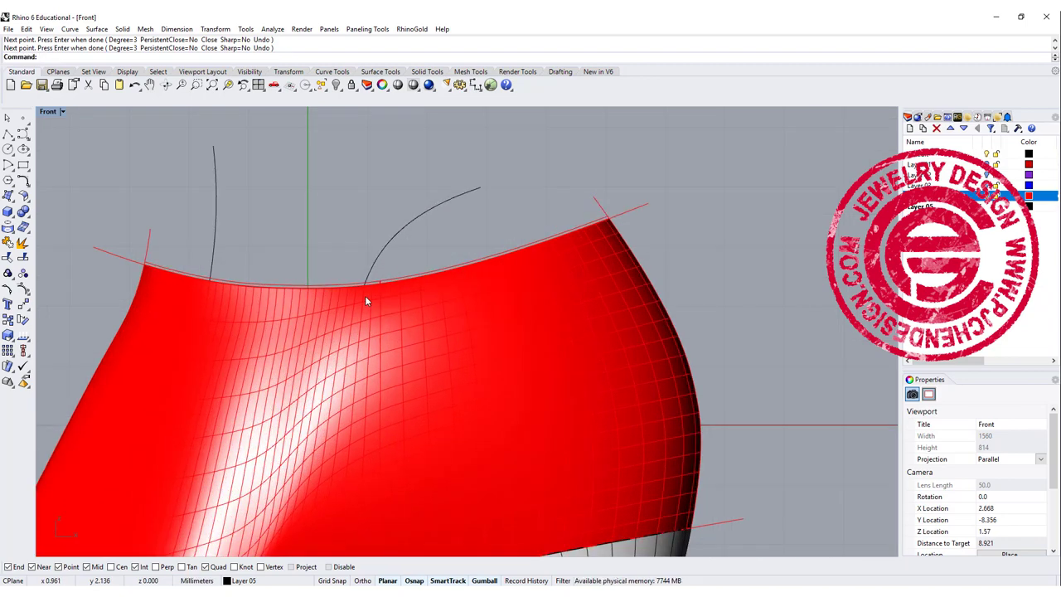
click(373, 246)
scroll(359, 252, down, 4)
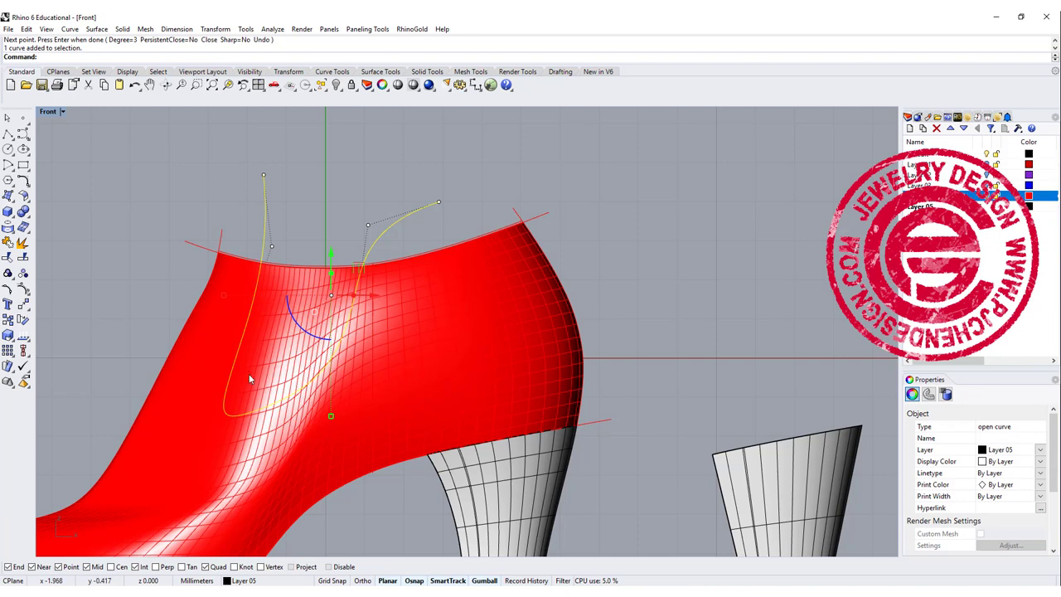
click(8, 258)
click(286, 319)
key(Return)
double_click(48, 112)
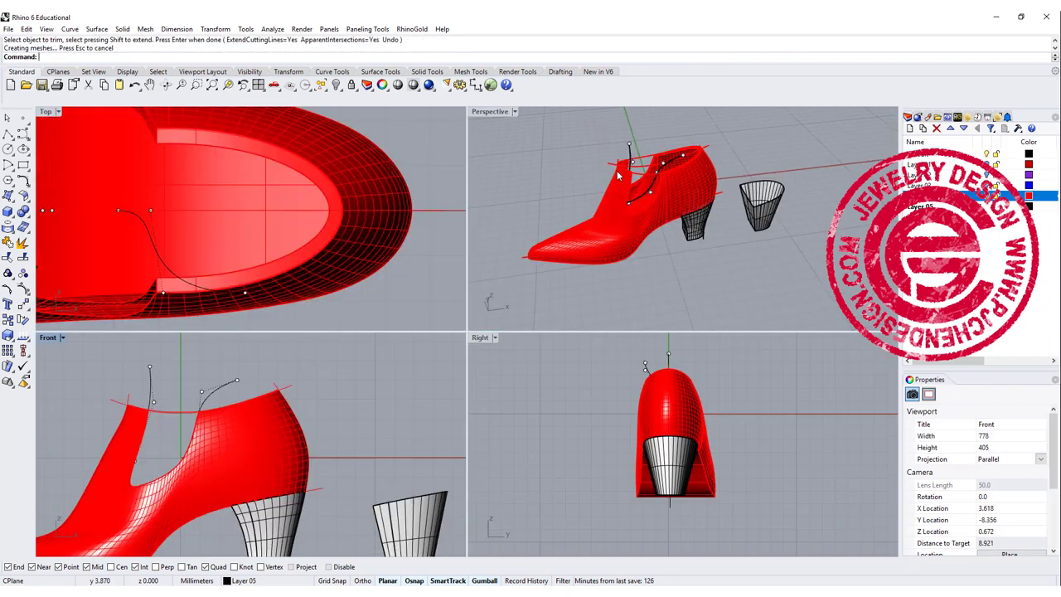
scroll(619, 177, down, 4)
right_drag(620, 179, 651, 215)
scroll(632, 217, up, 7)
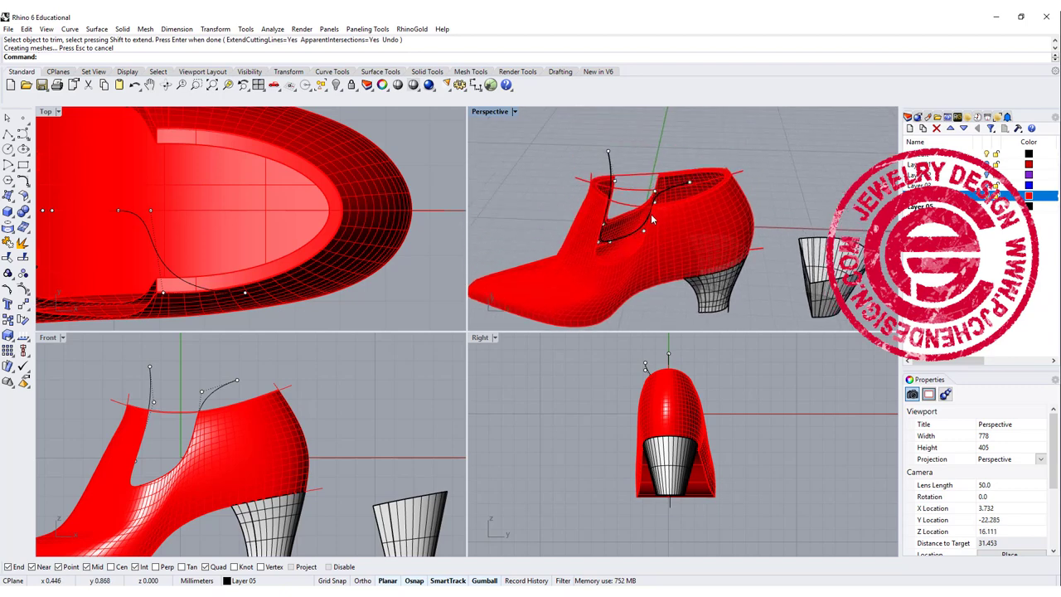
click(613, 162)
click(97, 29)
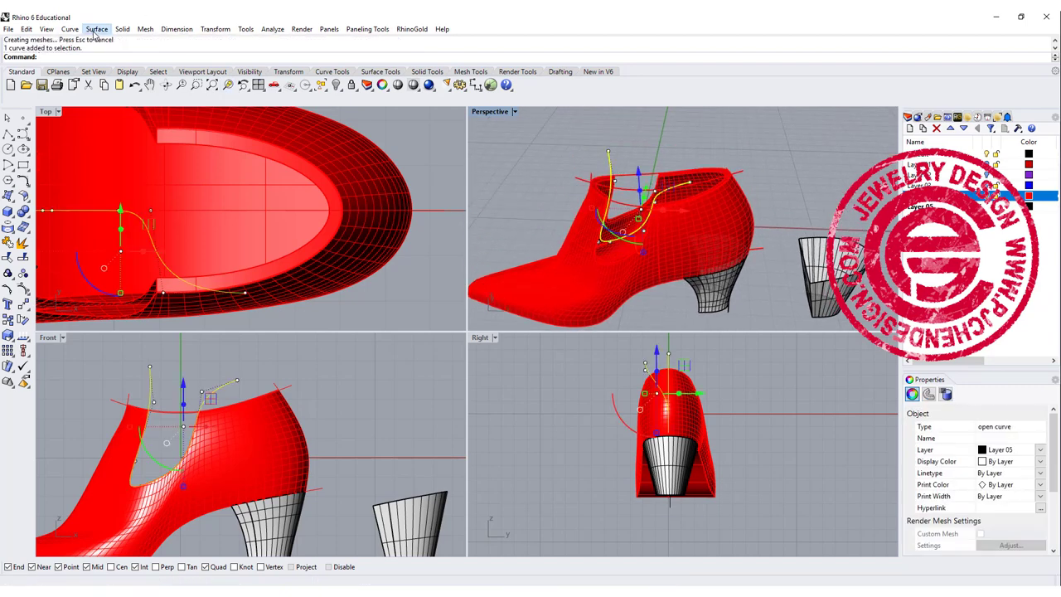
mouse_move(152, 191)
click(236, 184)
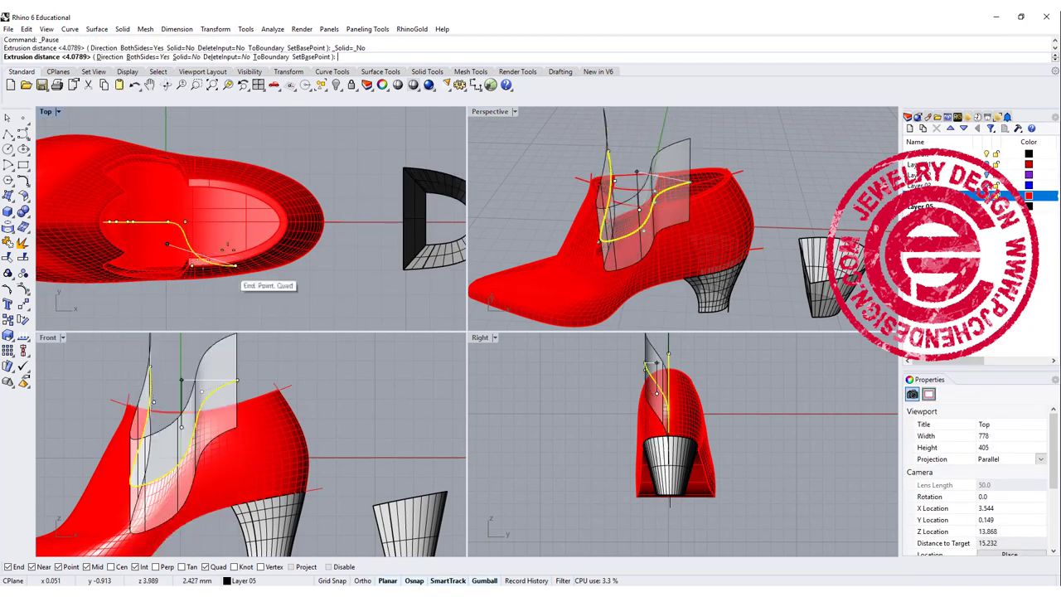
scroll(210, 240, up, 2)
scroll(211, 242, up, 1)
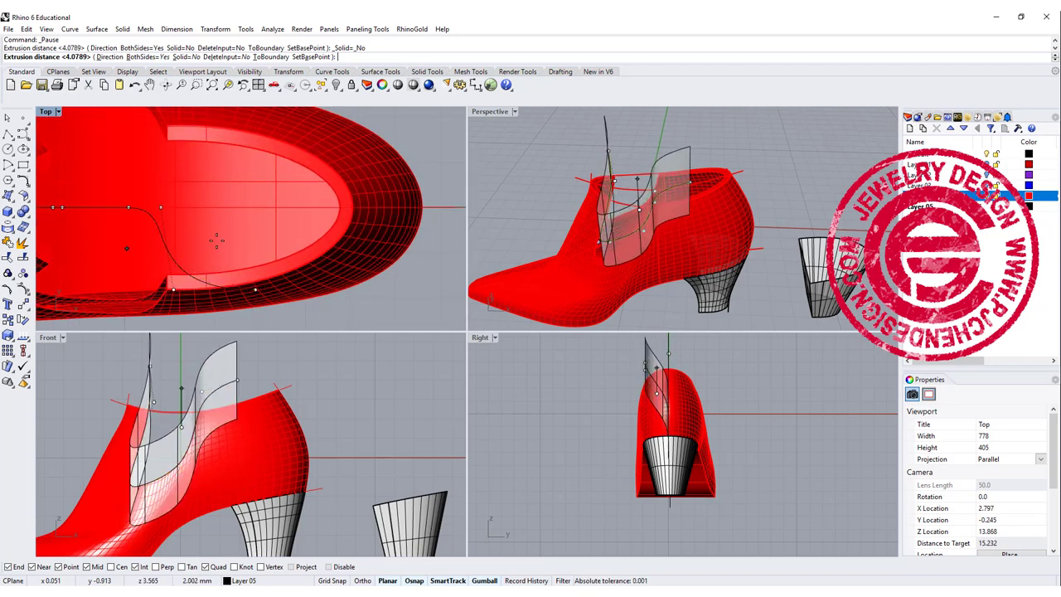
key(Escape)
Flatten the U-shaped curve onto the Front construction plane with ProjectToCPlane, deleting the input object
click(181, 269)
click(221, 295)
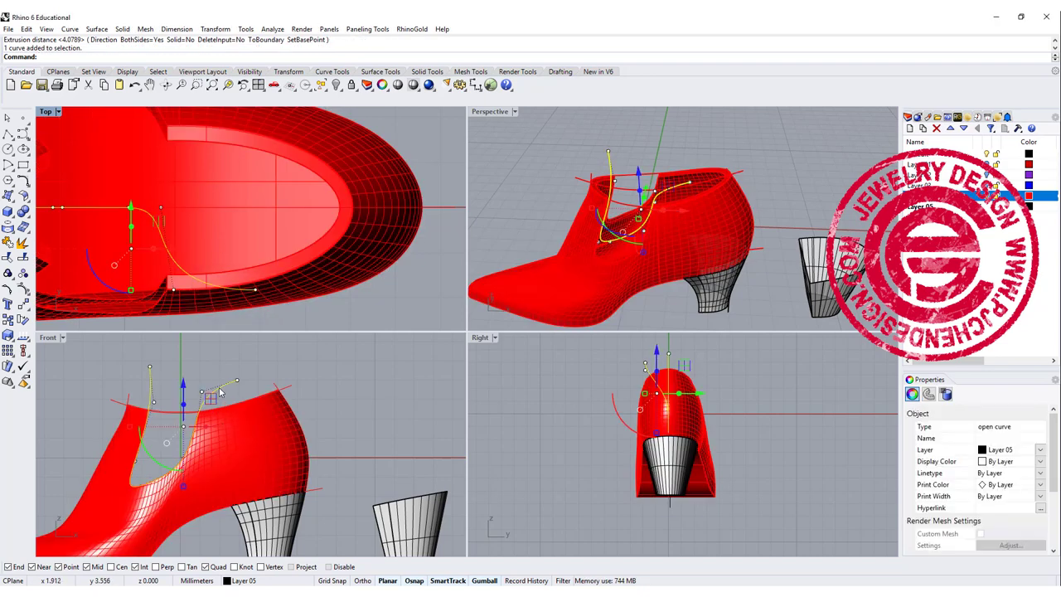
click(220, 392)
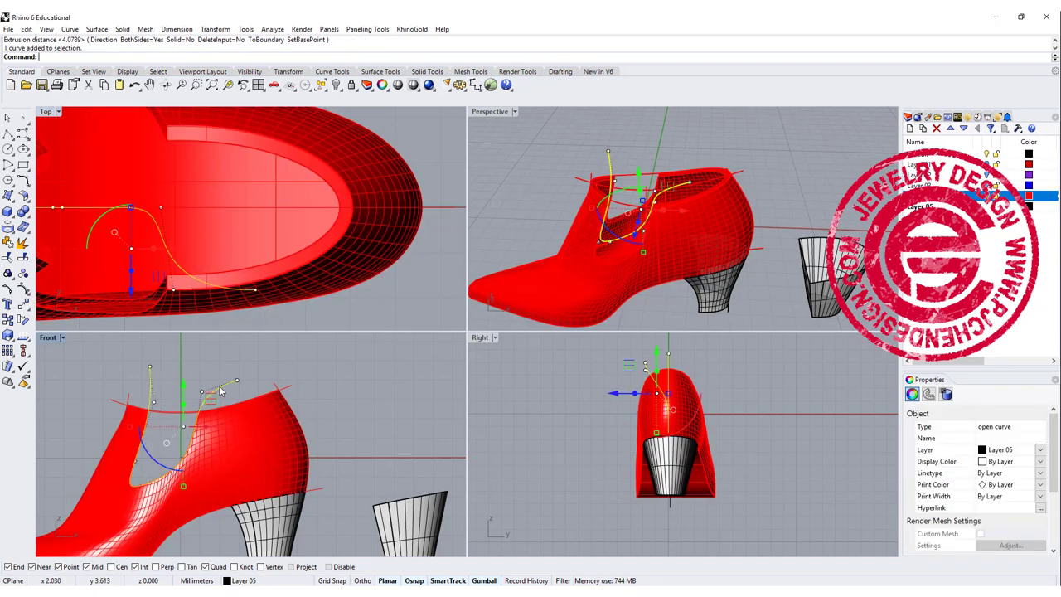
text(ProjectToCPlane)
key(Return)
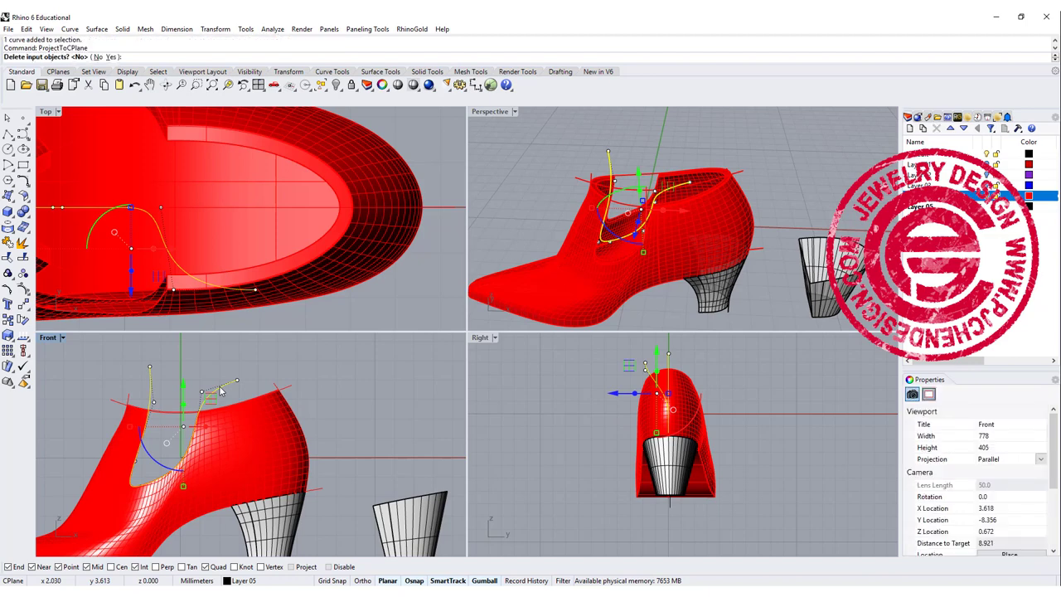
click(111, 58)
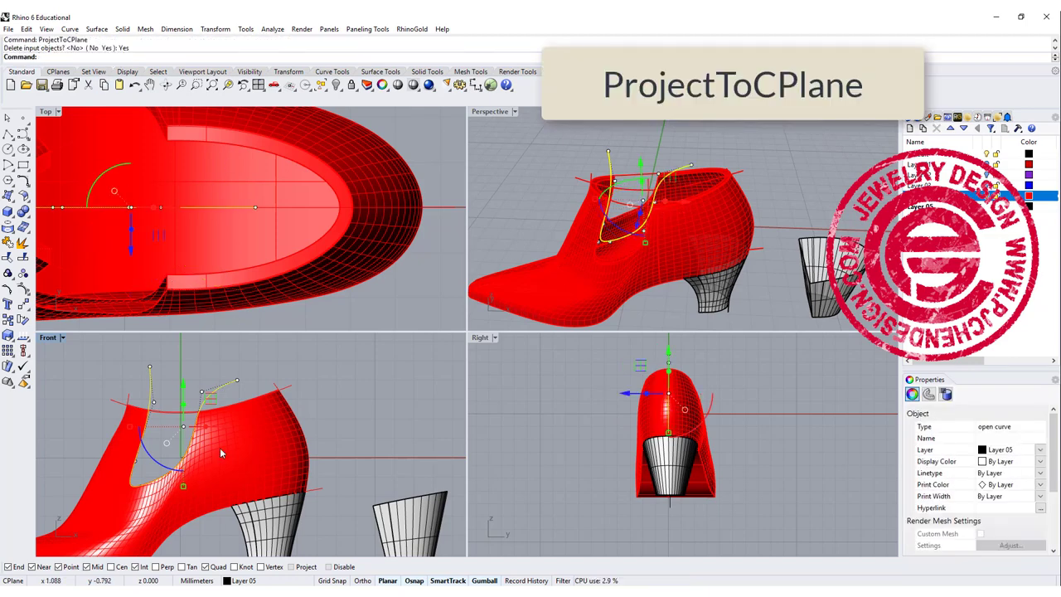
click(258, 382)
Extrude the flattened U-shaped curve straight to both sides by about 3.6 mm, as an open surface spanning the shoe's full width
click(216, 391)
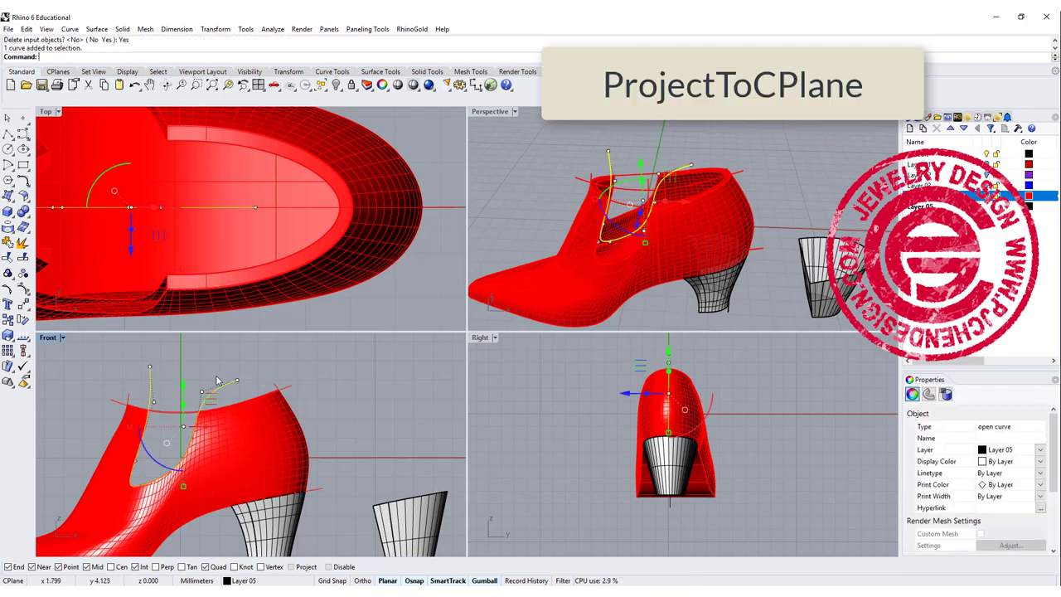
click(97, 29)
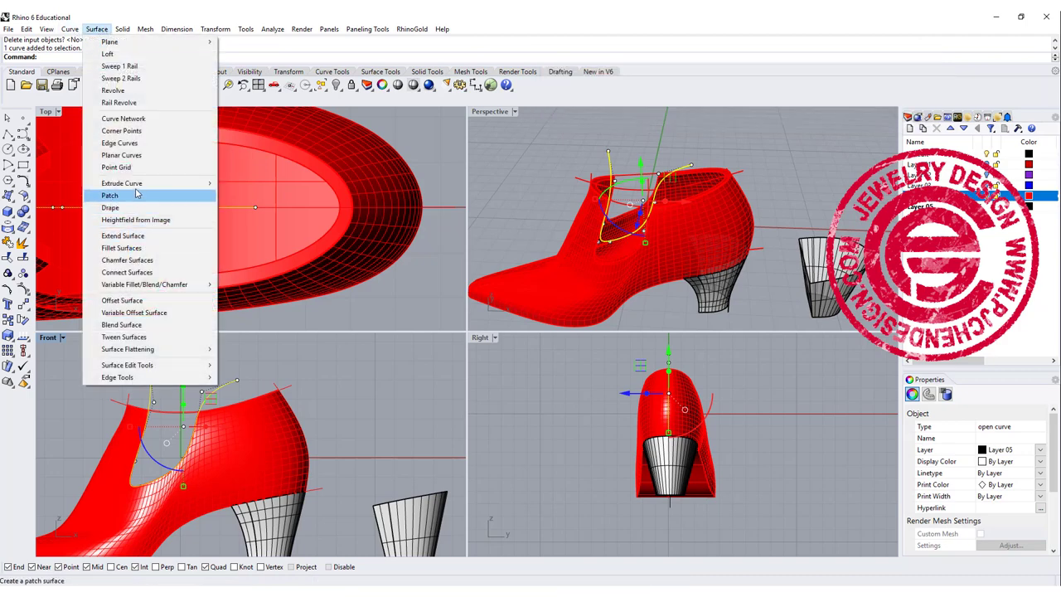
mouse_move(138, 189)
click(230, 188)
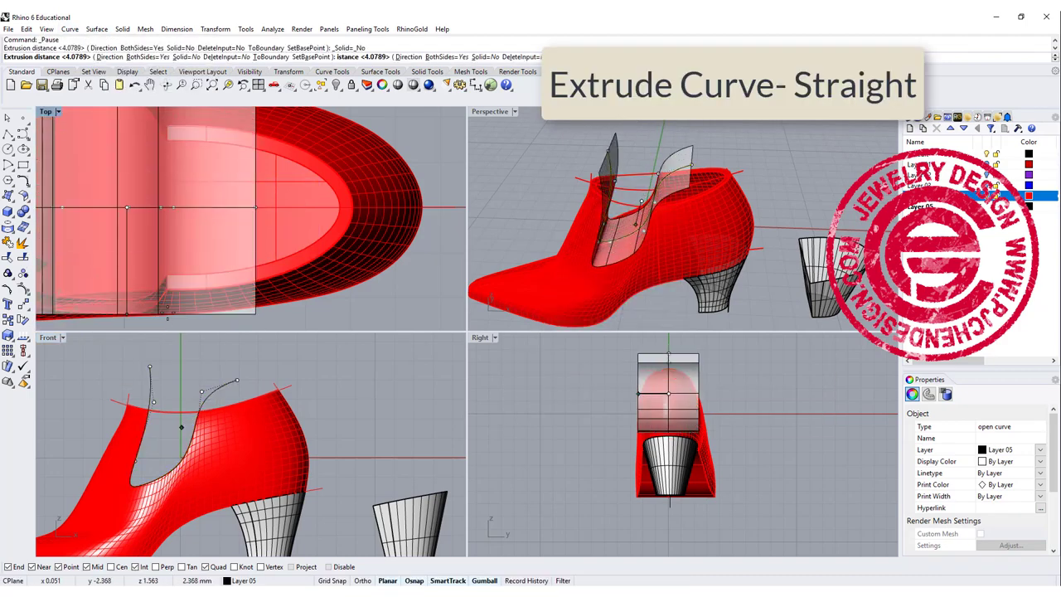
scroll(170, 267, down, 3)
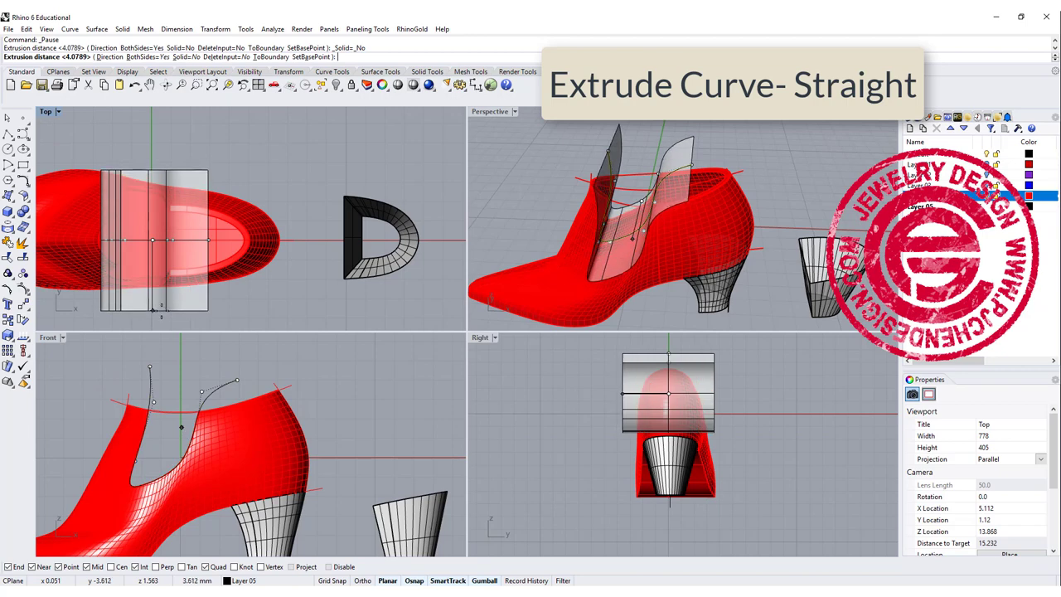
click(231, 211)
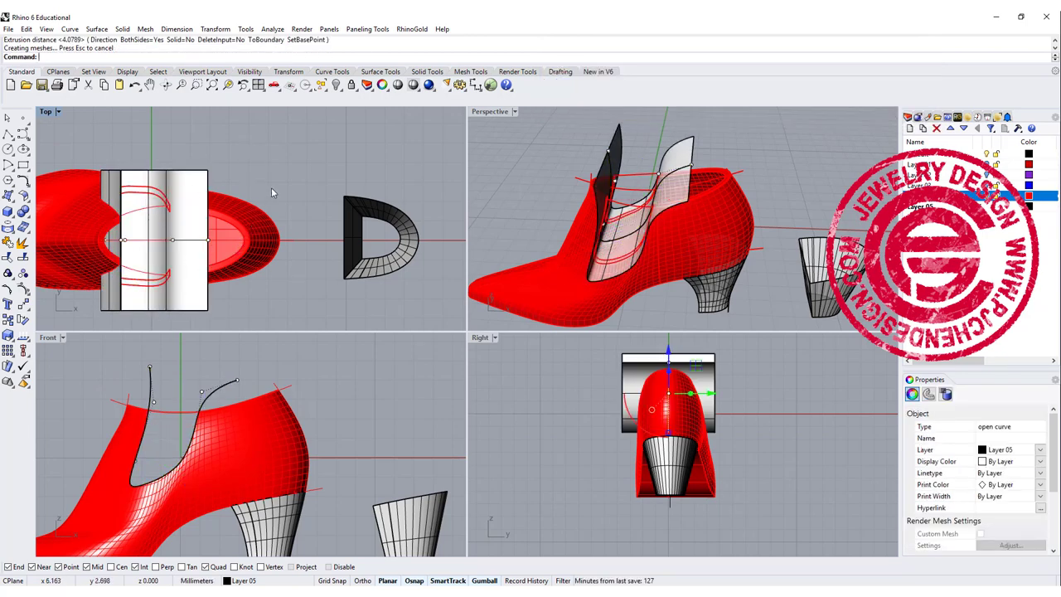
Trim away the excess of the extruded surface beyond the shoe wall, using the shoe polysurface as the cutting object
click(237, 242)
click(294, 246)
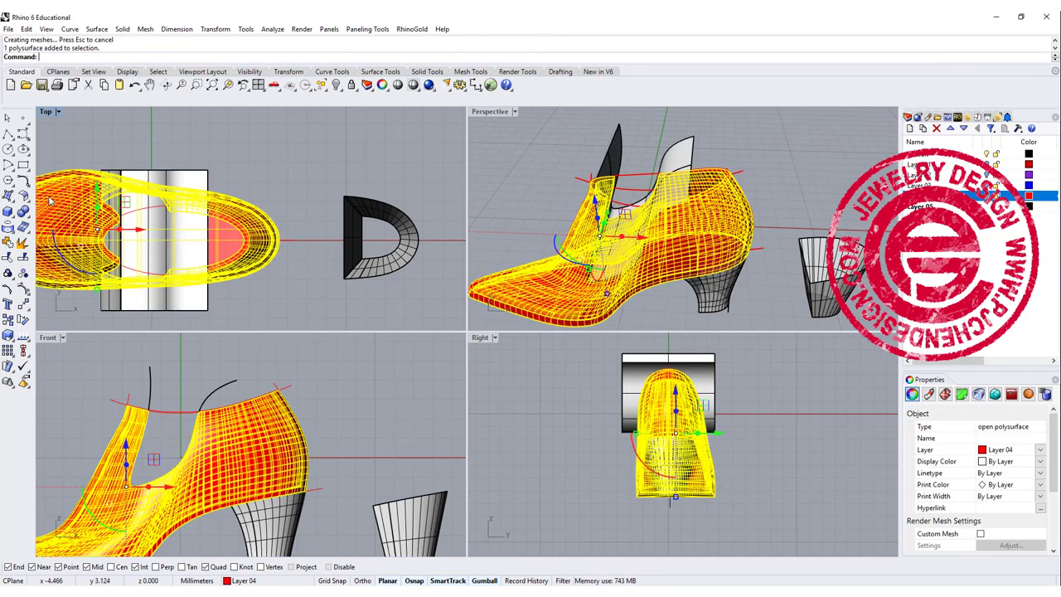
click(8, 259)
click(189, 178)
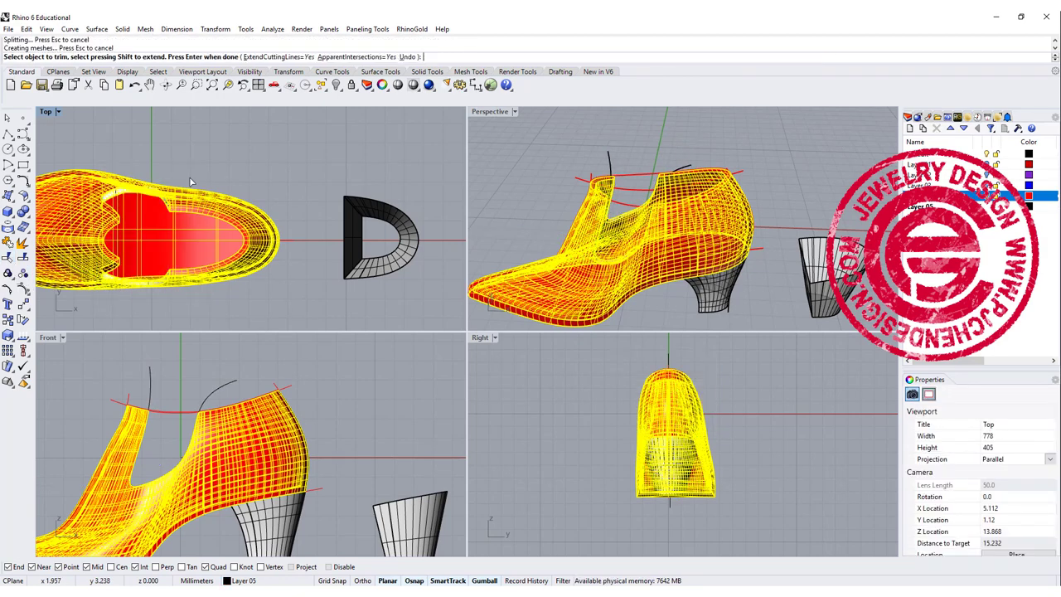
right_click(190, 180)
Window-select the shoe with its trimmed opening surfaces and join the selected objects
scroll(688, 218, down, 2)
mouse_move(242, 303)
mouse_down()
mouse_move(196, 262)
mouse_move(46, 207)
mouse_up()
click(8, 243)
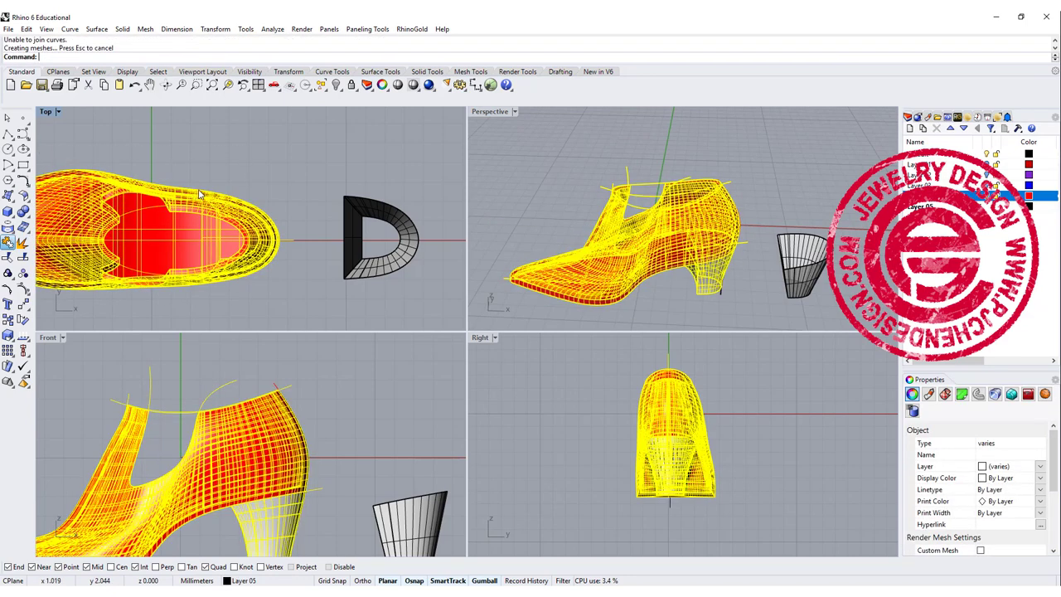
Delete the spare straight tapered heel standing behind the shoe
scroll(687, 217, down, 4)
scroll(659, 221, up, 8)
right_drag(646, 240, 638, 198)
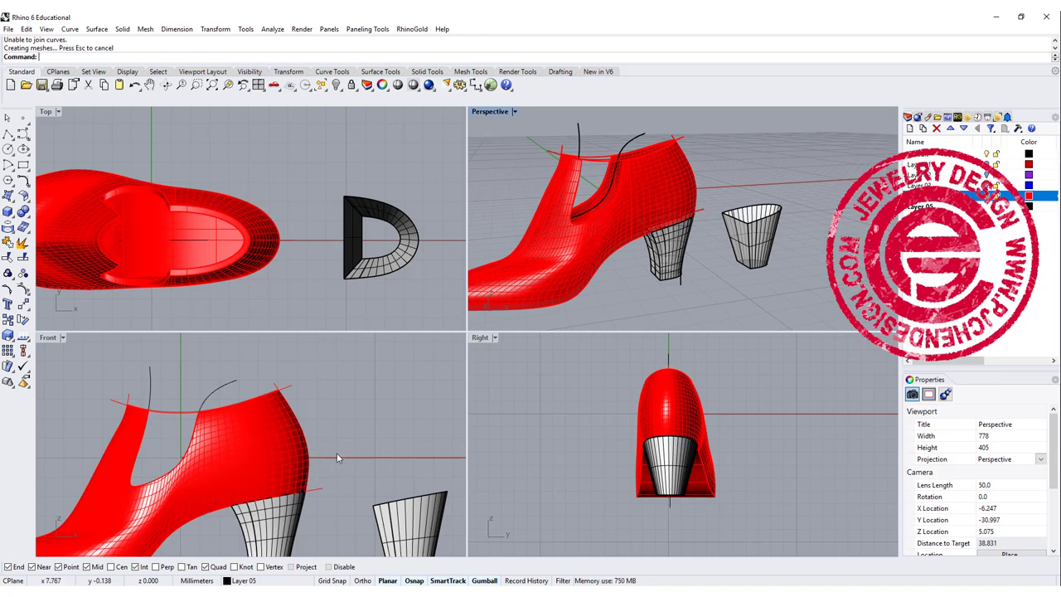
scroll(373, 464, down, 4)
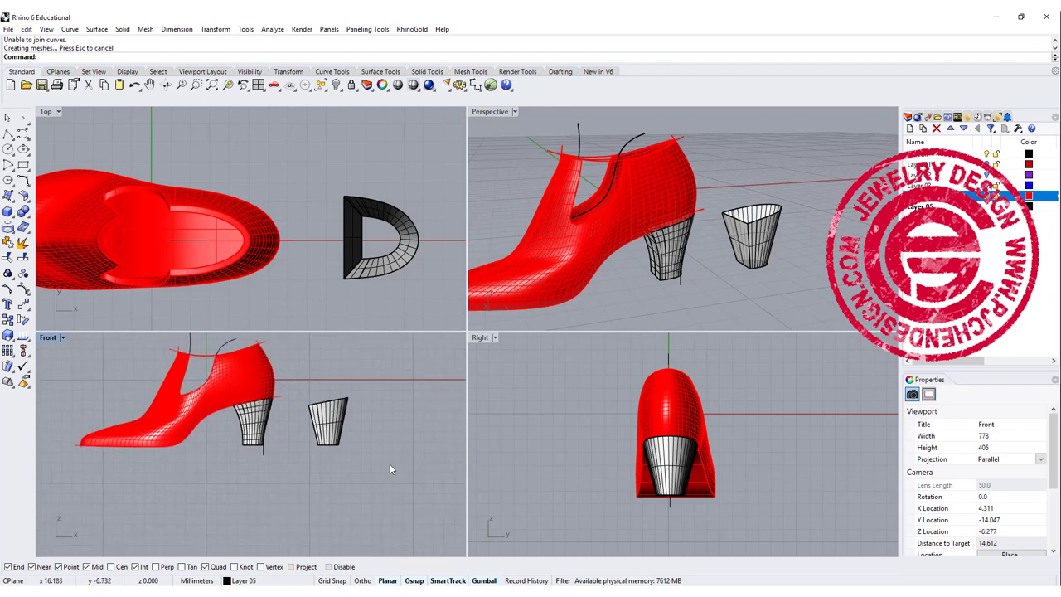
click(336, 423)
key(Delete)
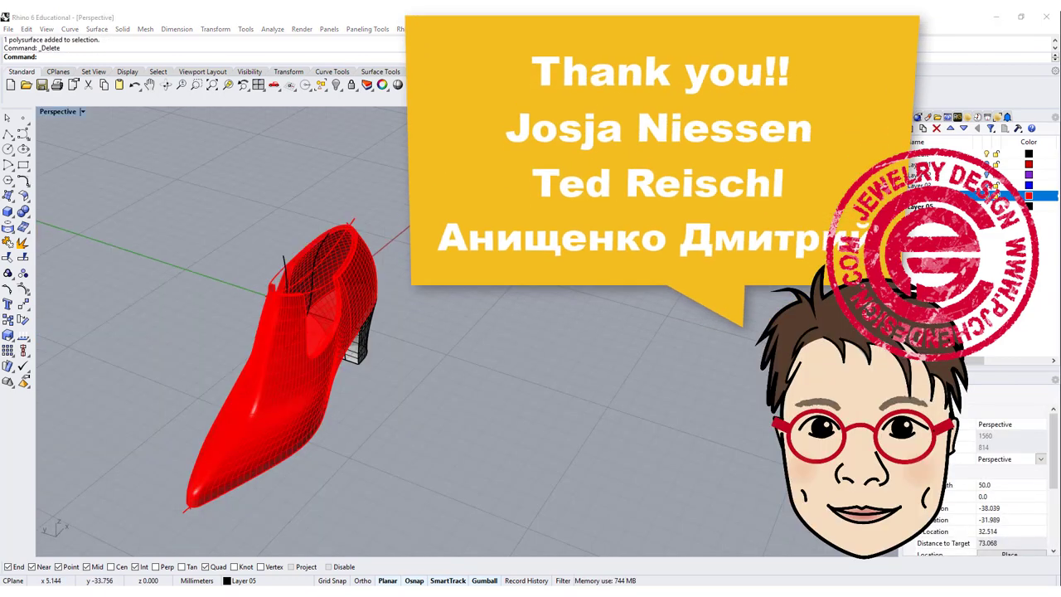